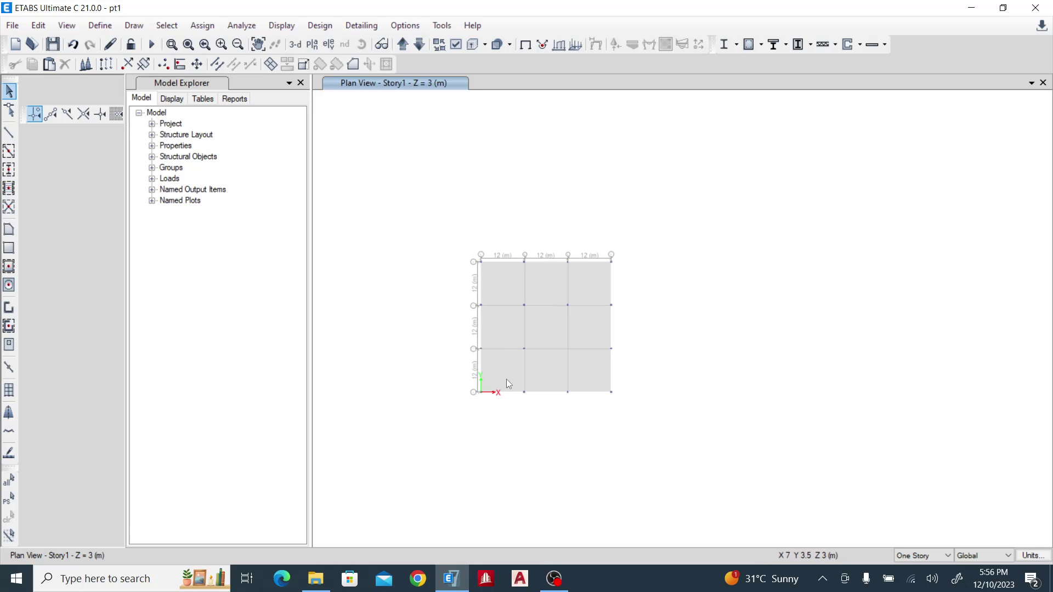
# Step: Review the defined materials, checking the Tendon material's properties and its design yield and tensile strengths
pyautogui.click(107, 26)
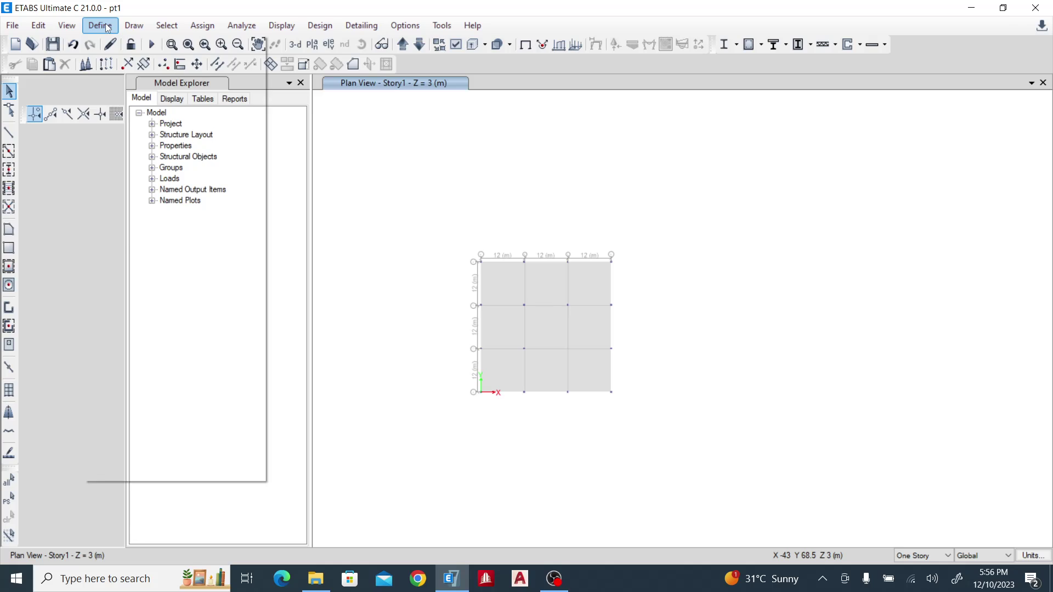
pyautogui.click(118, 43)
pyautogui.click(407, 222)
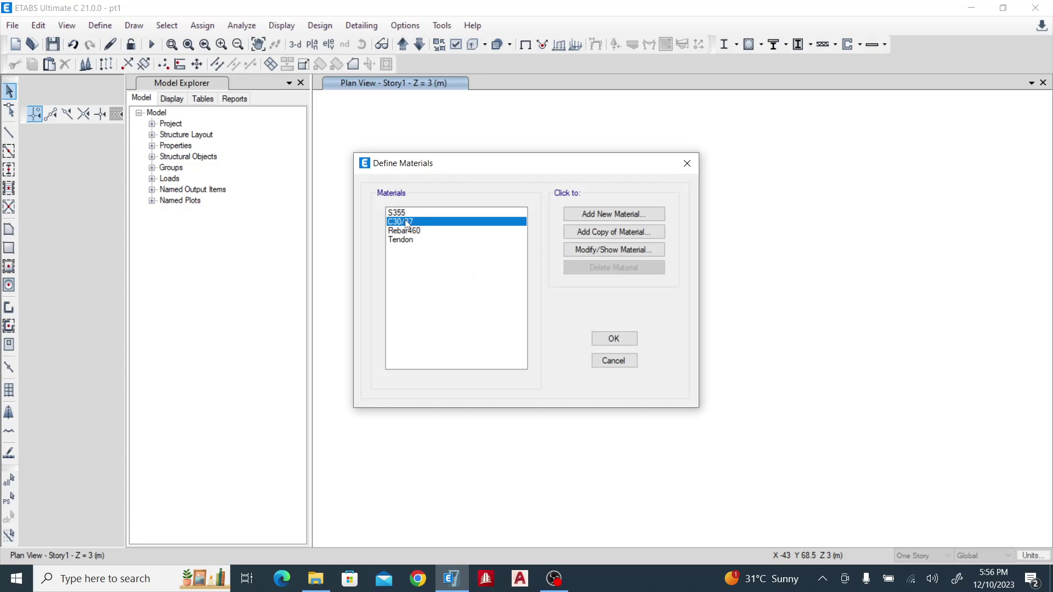
pyautogui.click(407, 233)
pyautogui.click(408, 241)
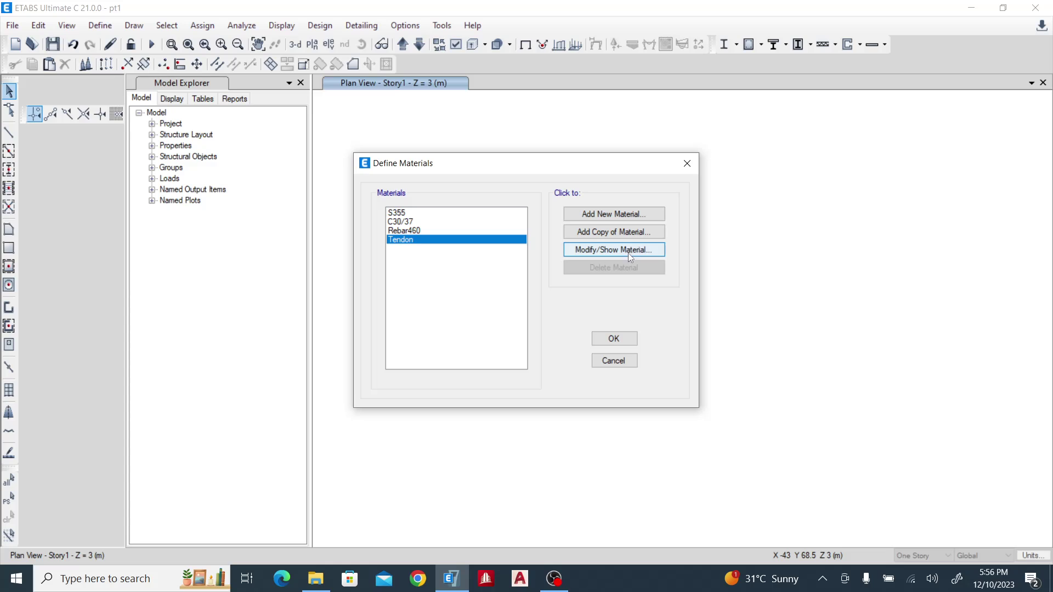
pyautogui.click(633, 251)
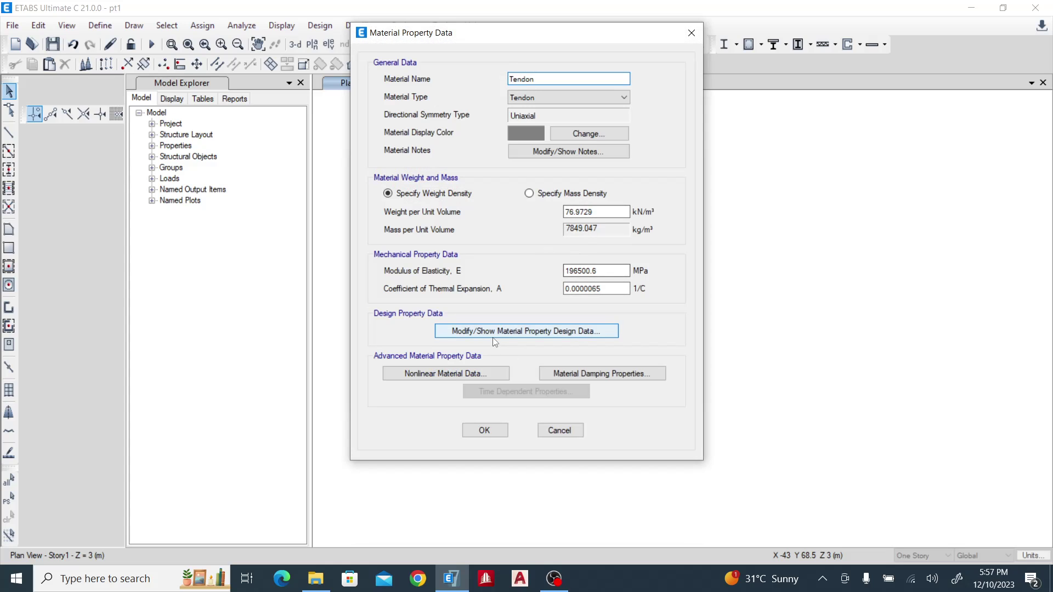
pyautogui.click(503, 331)
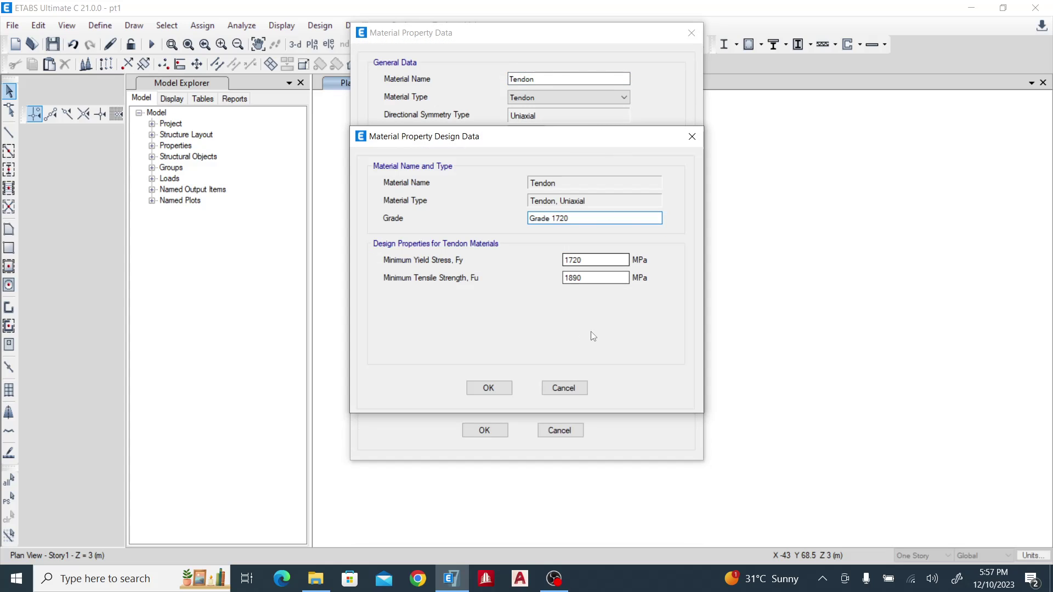
pyautogui.click(487, 388)
pyautogui.click(485, 430)
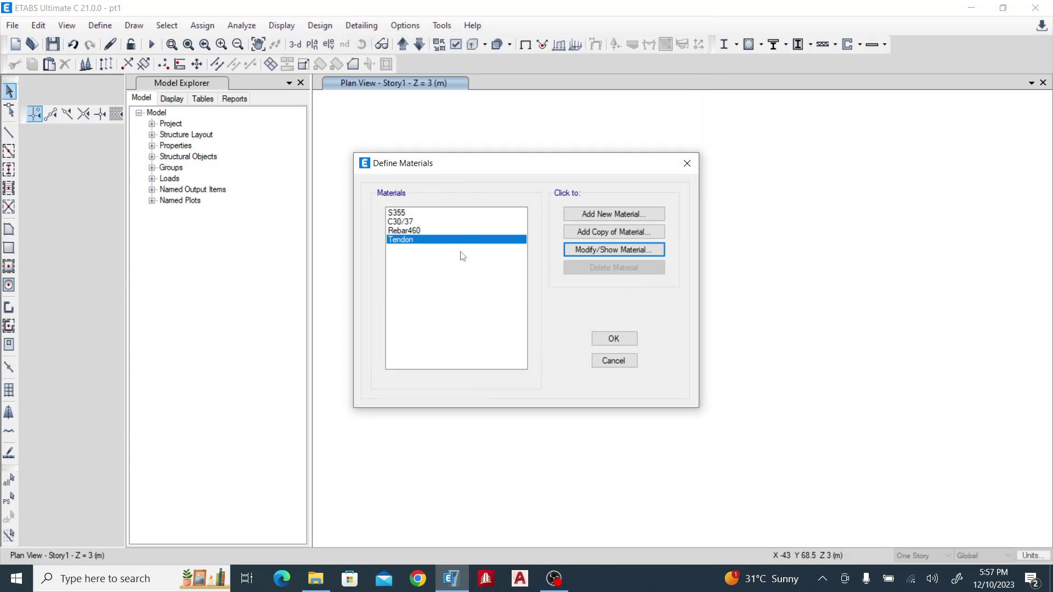
pyautogui.click(406, 231)
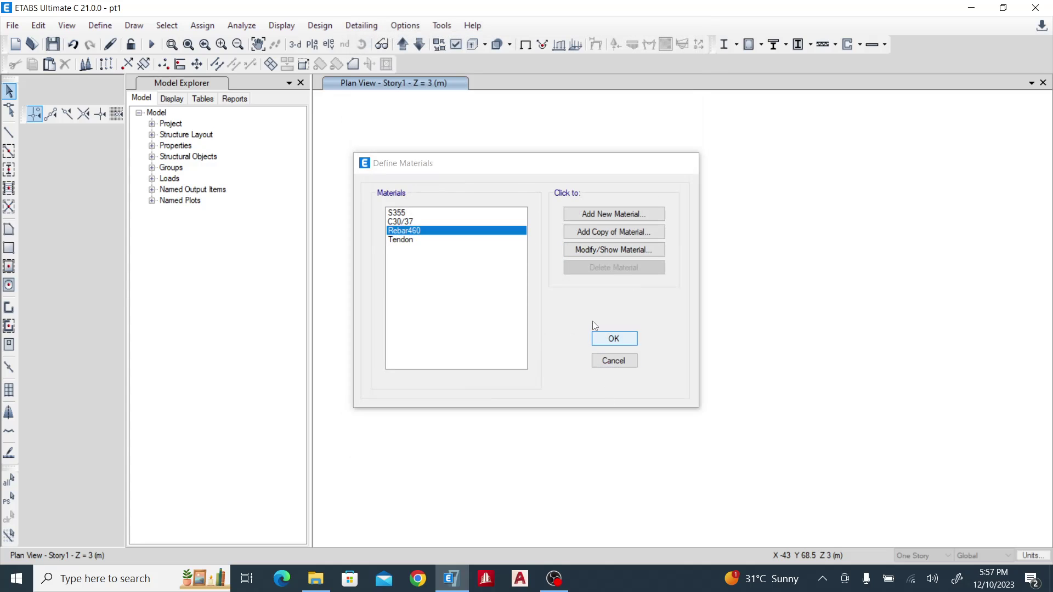
pyautogui.click(610, 339)
# Step: Review the defined frame sections, checking the c500x500 column section
pyautogui.click(111, 26)
pyautogui.click(111, 27)
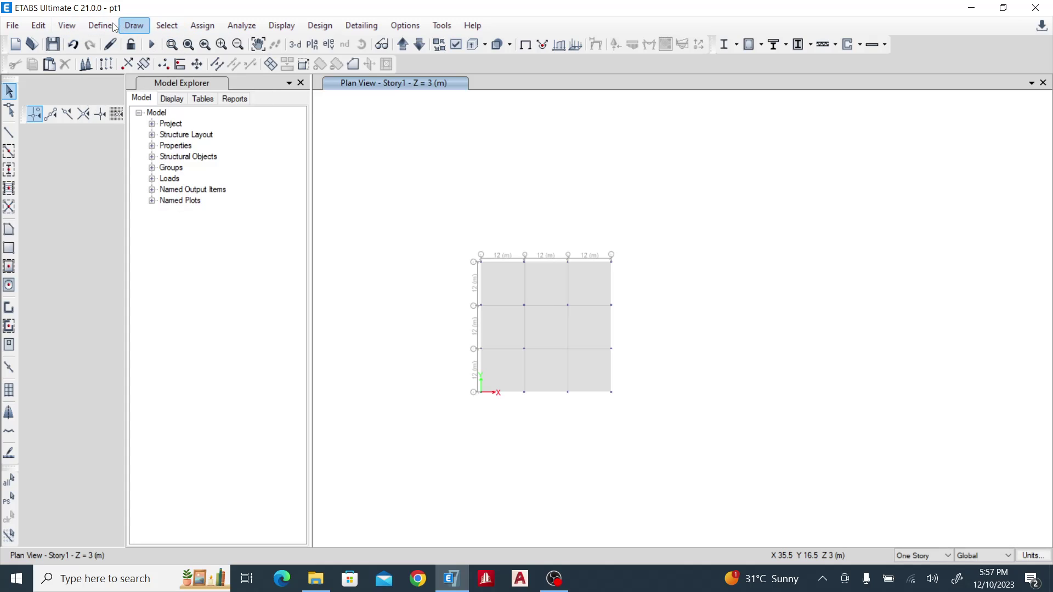
pyautogui.click(103, 25)
pyautogui.moveTo(219, 65)
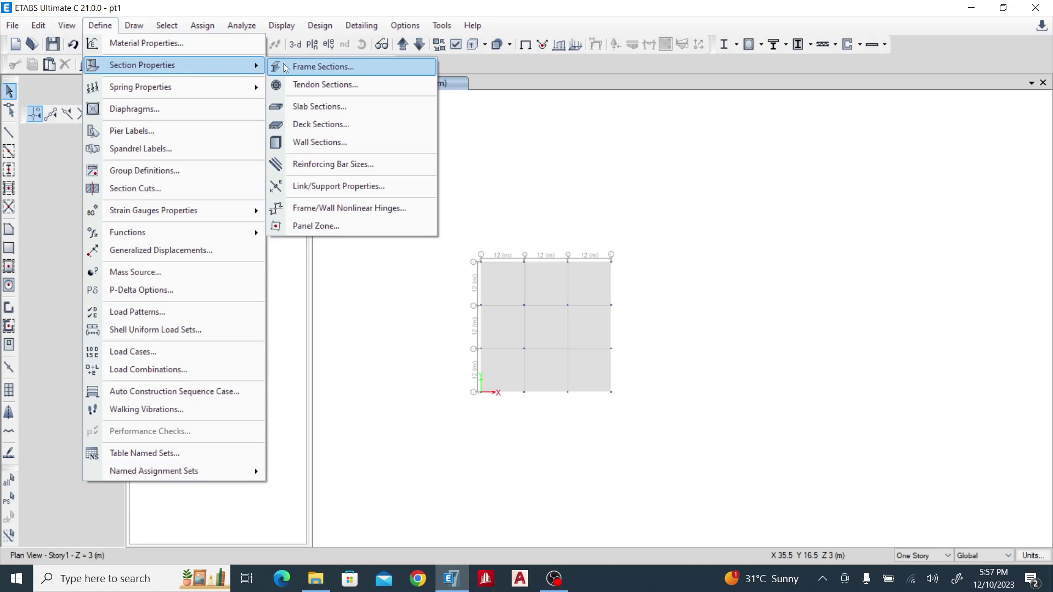
pyautogui.click(312, 70)
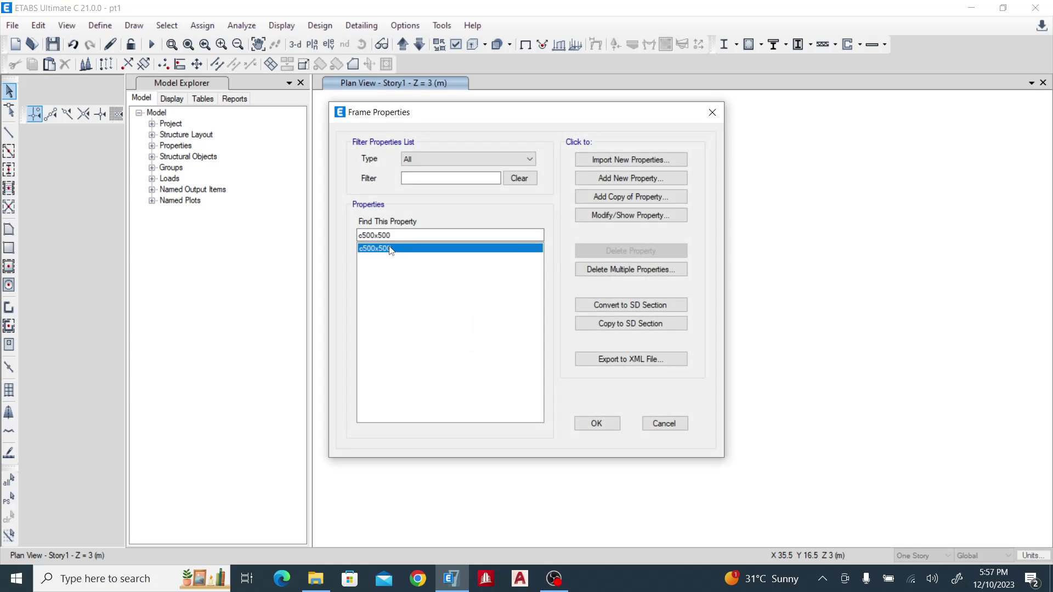
pyautogui.click(596, 423)
# Step: Review the Slab1 section's material, modeling type and thickness in the slab properties
pyautogui.click(86, 26)
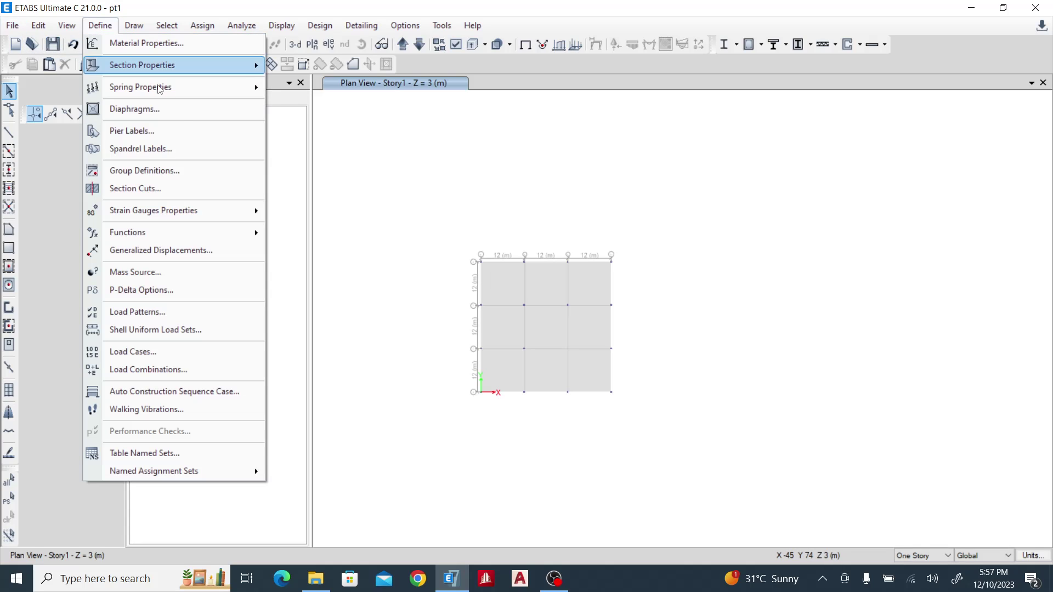
pyautogui.moveTo(181, 88)
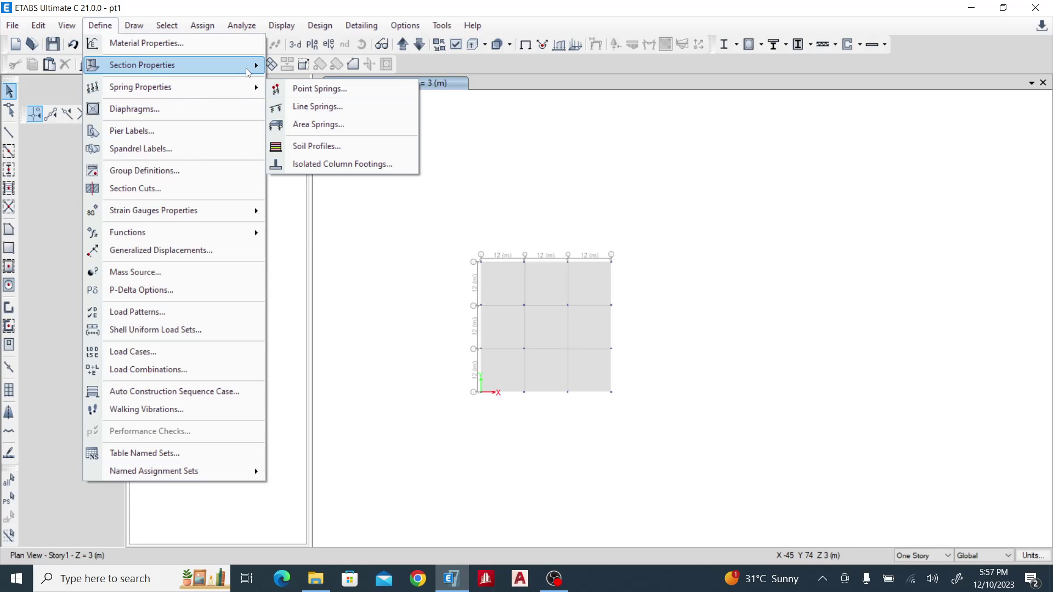
pyautogui.moveTo(247, 66)
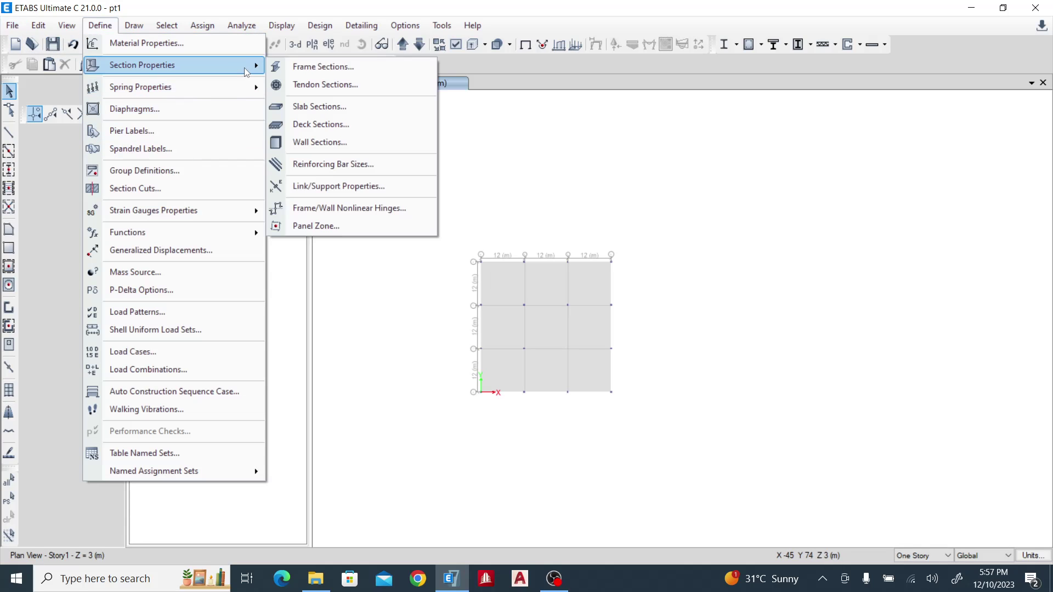
pyautogui.click(340, 104)
pyautogui.click(438, 245)
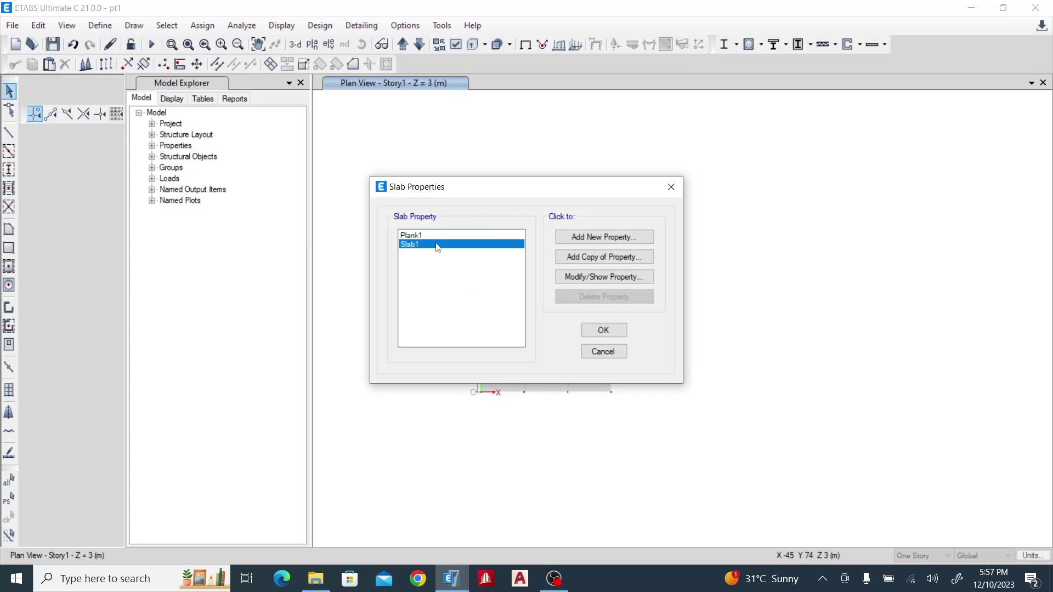
pyautogui.click(616, 277)
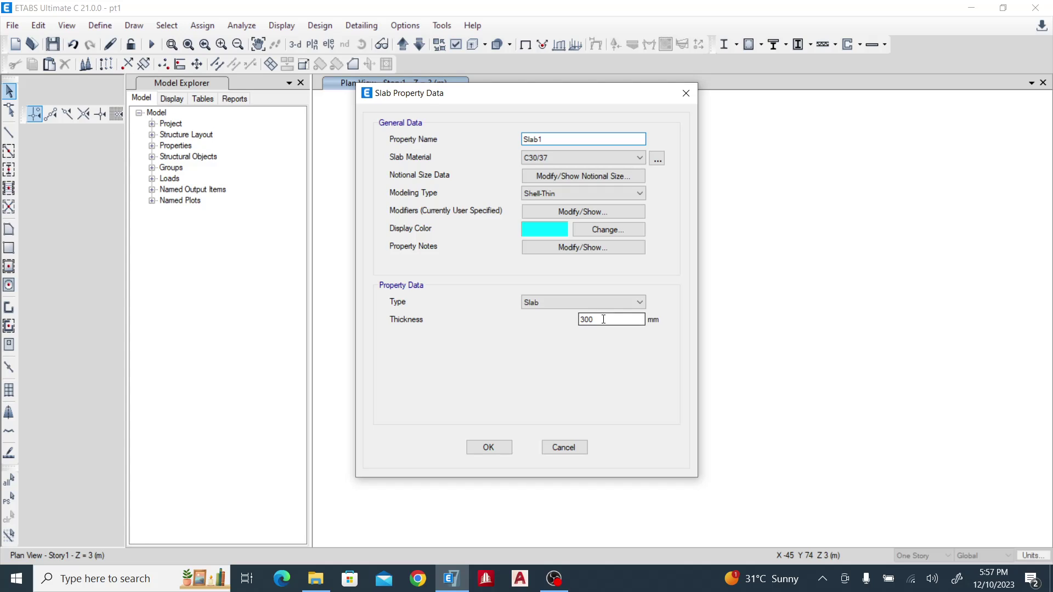
pyautogui.click(489, 449)
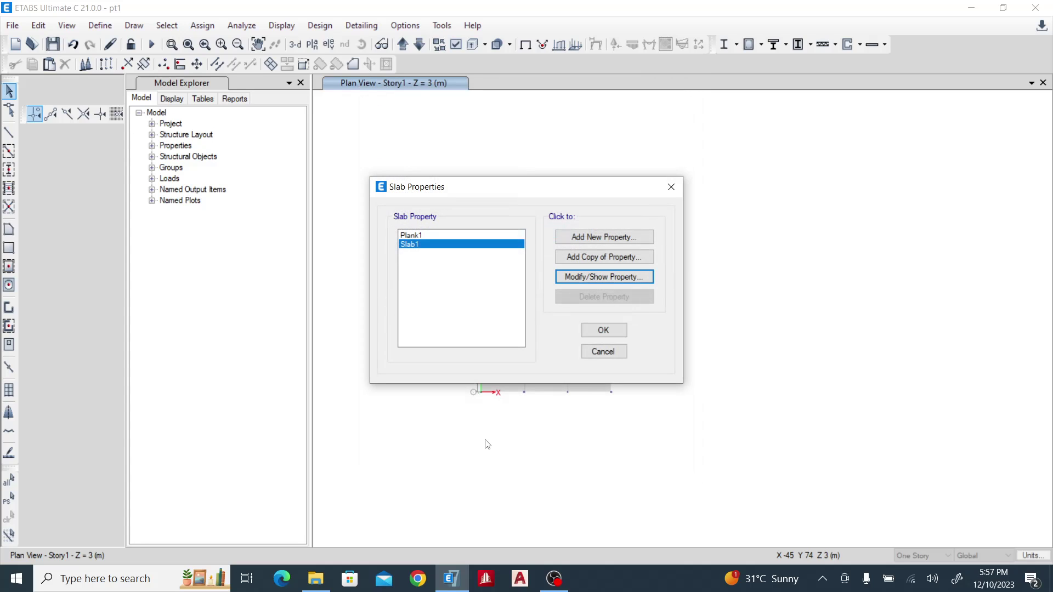
pyautogui.click(603, 330)
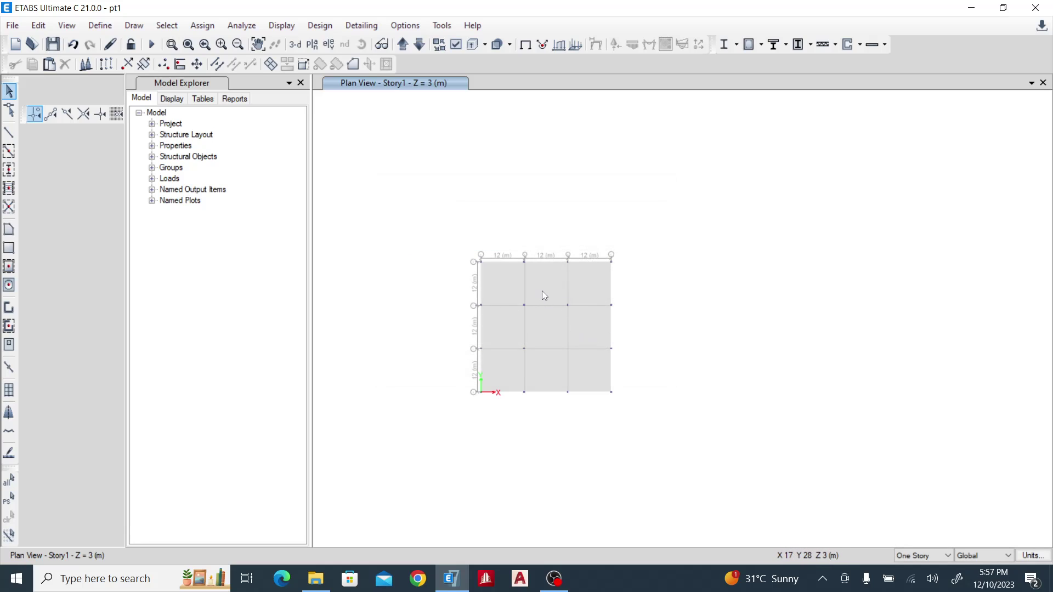
# Step: Inspect the dead and live uniform loads assigned to the Story1 floor slab, and clear the selection
pyautogui.click(544, 295)
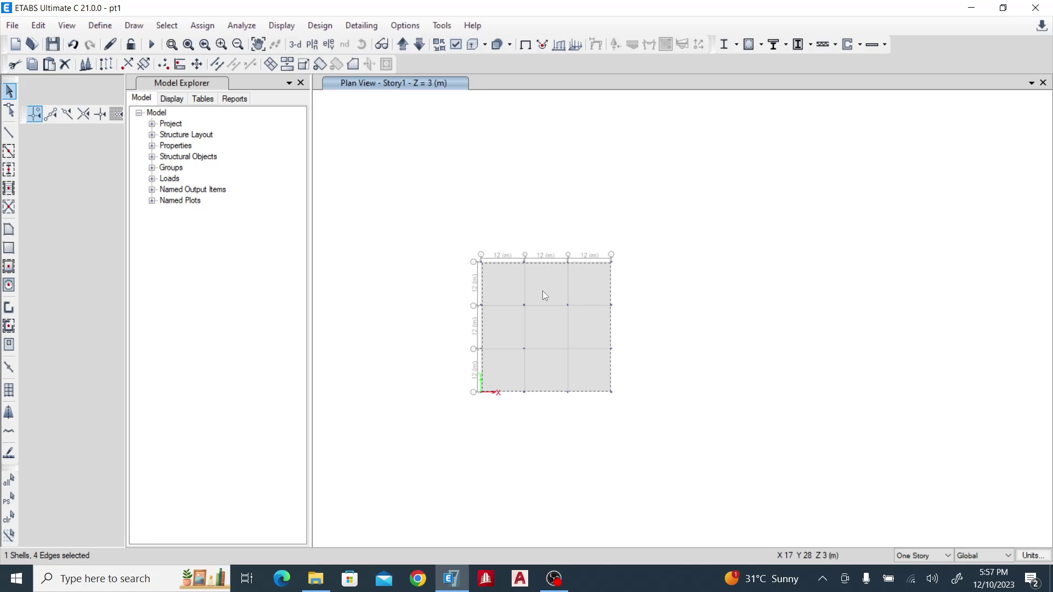
pyautogui.scroll(3, 606, 351)
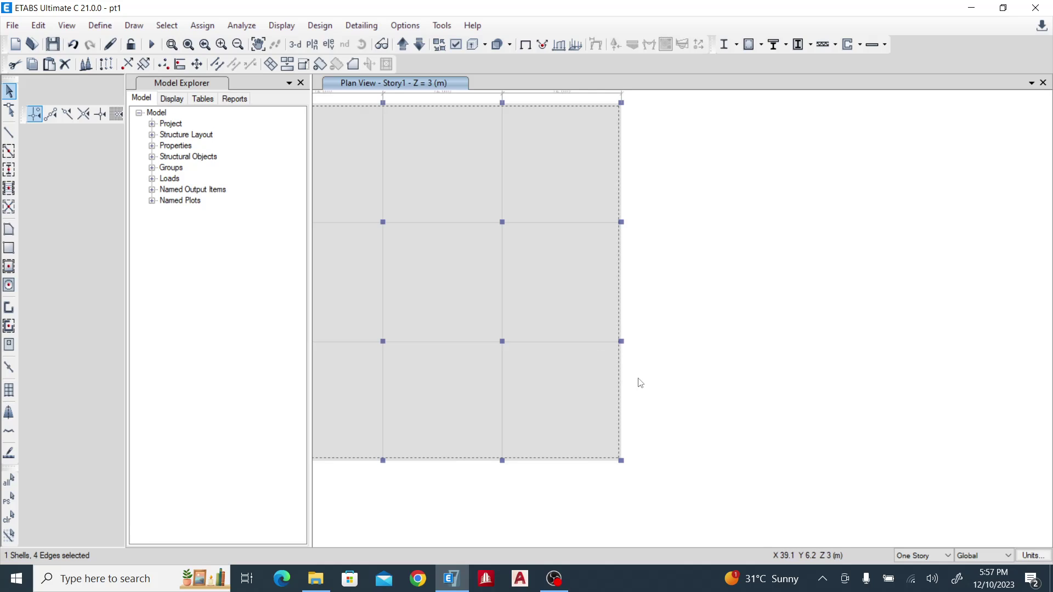
pyautogui.scroll(-3, 570, 324)
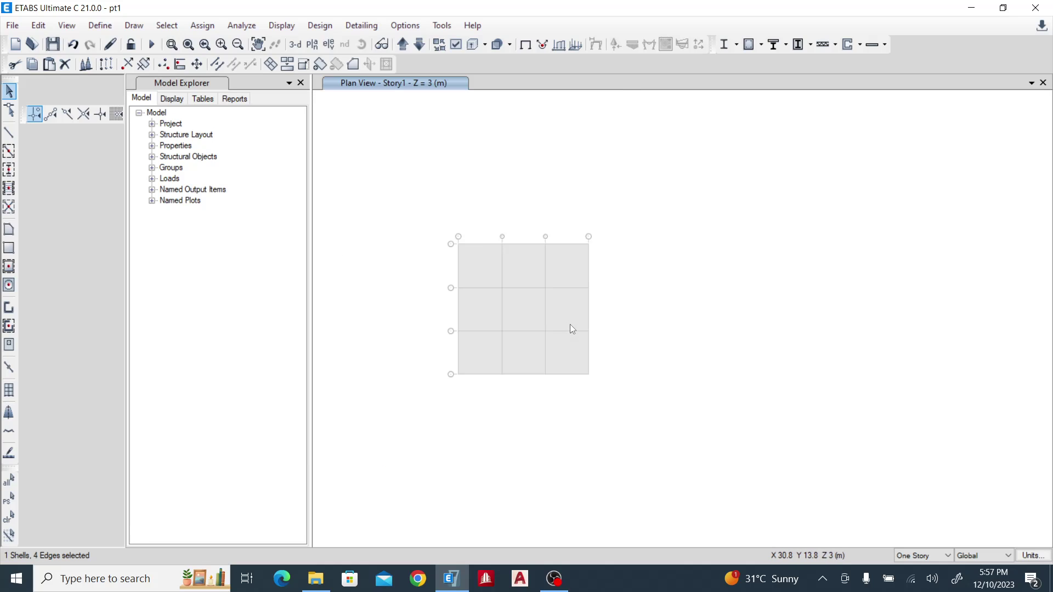
pyautogui.rightClick(529, 302)
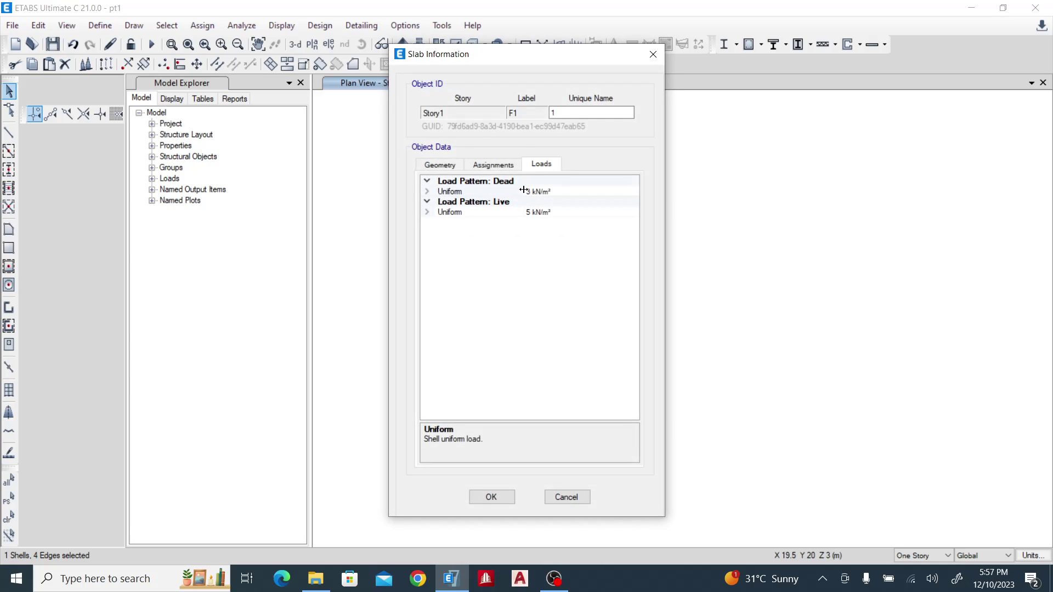
pyautogui.click(652, 54)
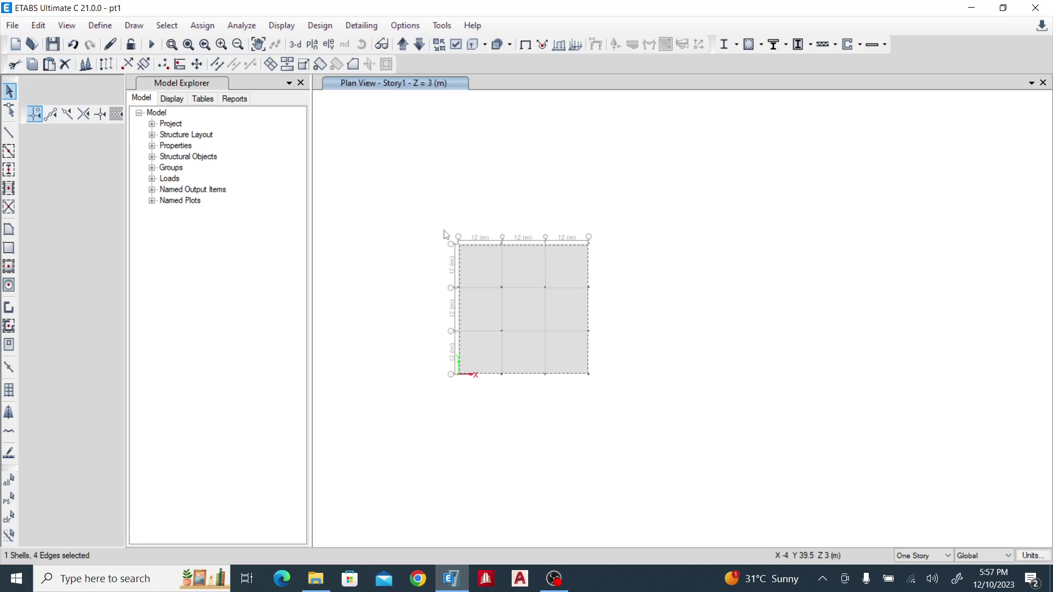
pyautogui.hotkey('ctrl', 'q')
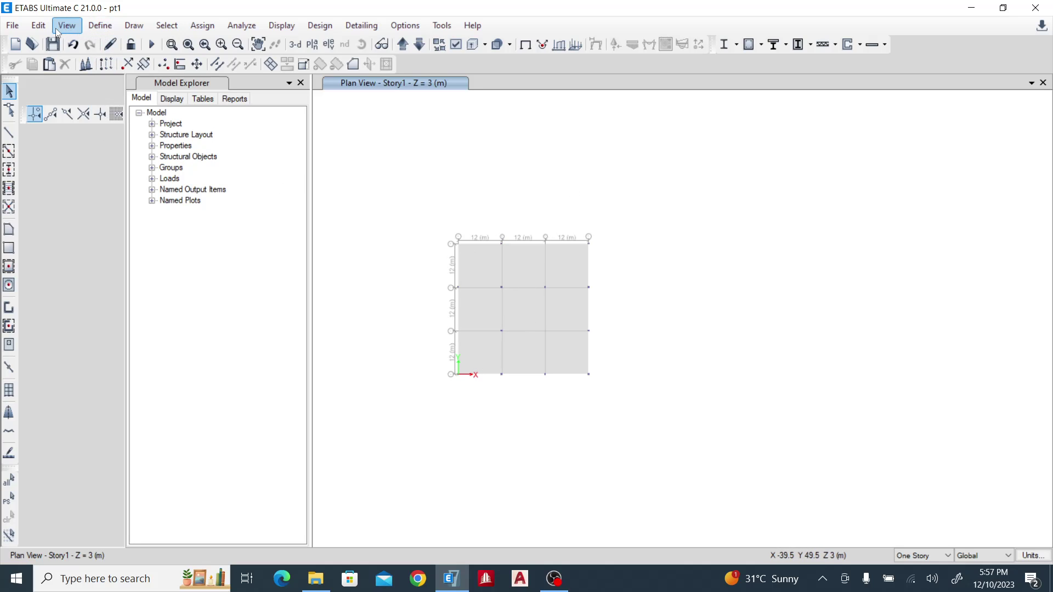
# Step: Add Story1 design strips along the X-direction lines of grid G1 on layer A with automatic width
pyautogui.click(38, 25)
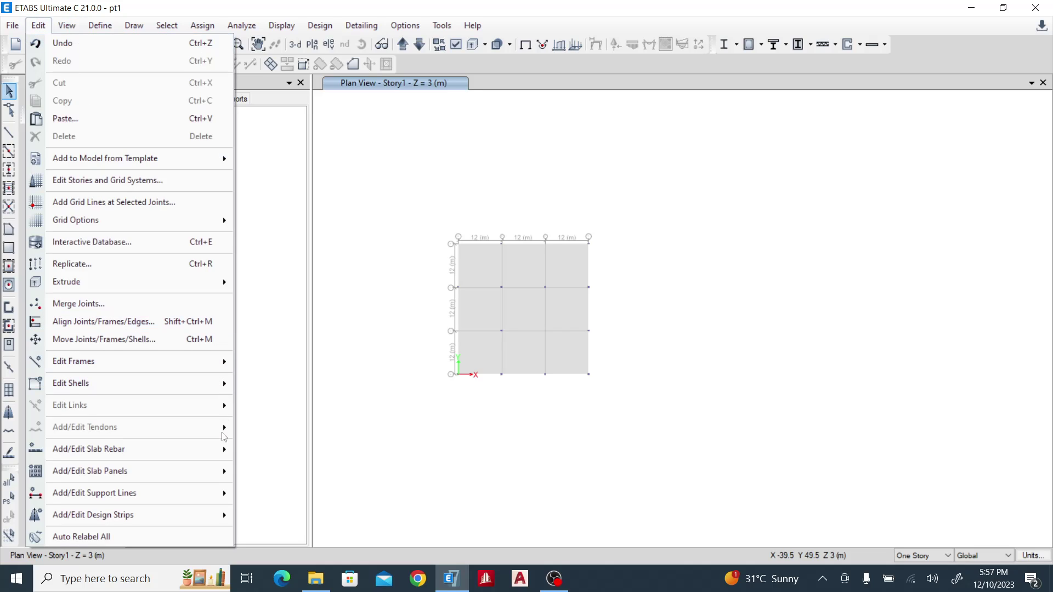
pyautogui.moveTo(214, 523)
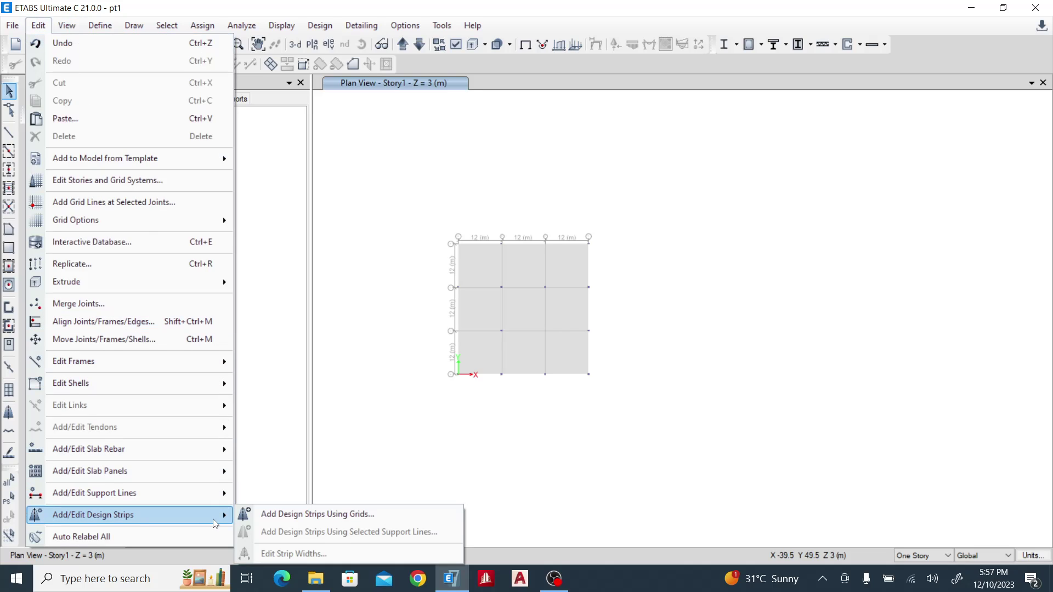
pyautogui.click(255, 515)
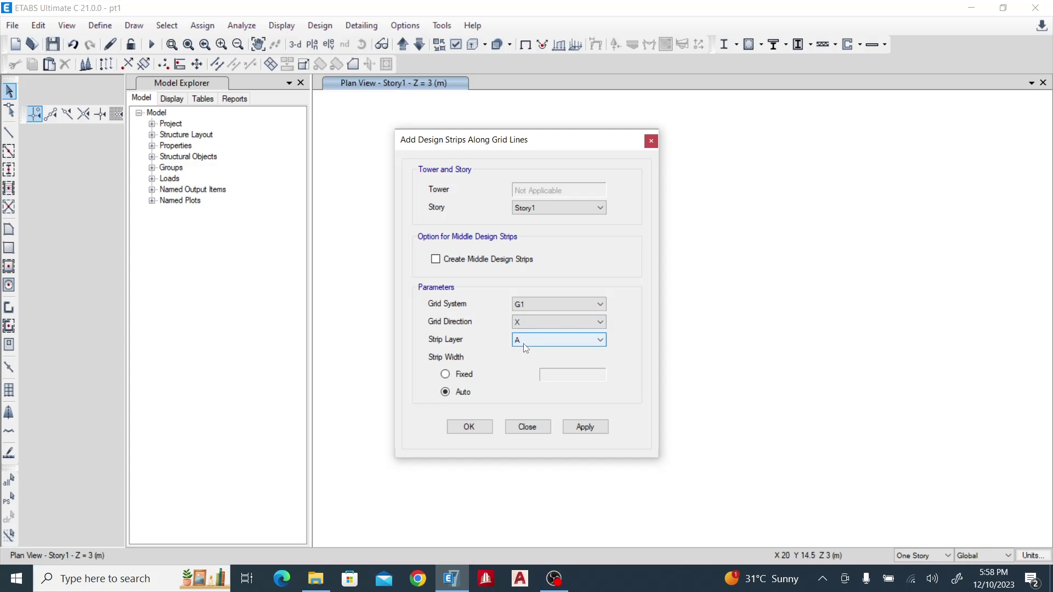
pyautogui.click(581, 427)
# Step: Enable middle design strips and apply them to the X-direction layer A strips
pyautogui.moveTo(488, 141); pyautogui.dragTo(201, 145)
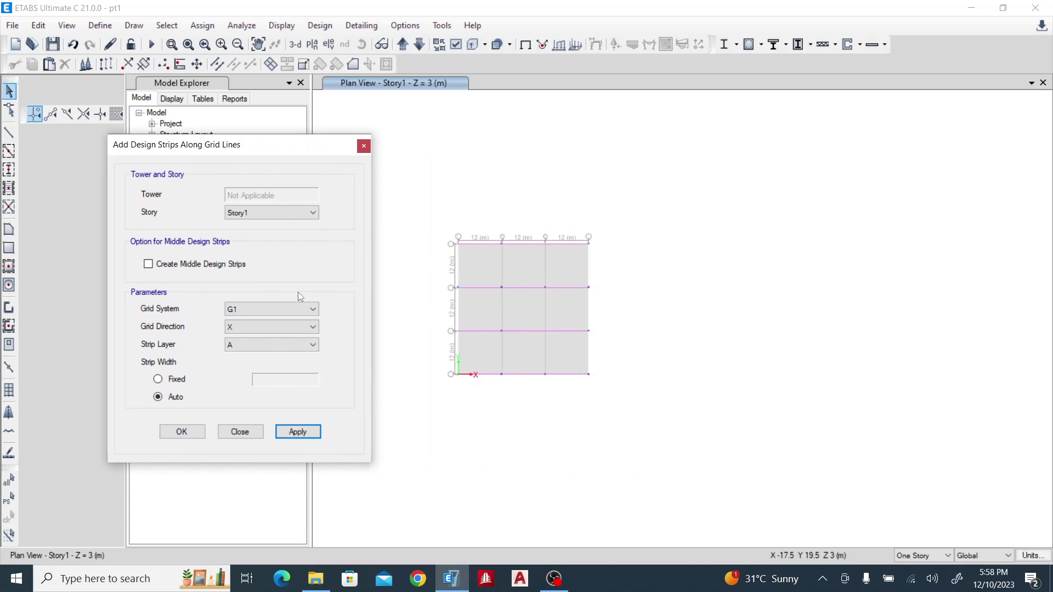
pyautogui.click(201, 268)
pyautogui.click(299, 432)
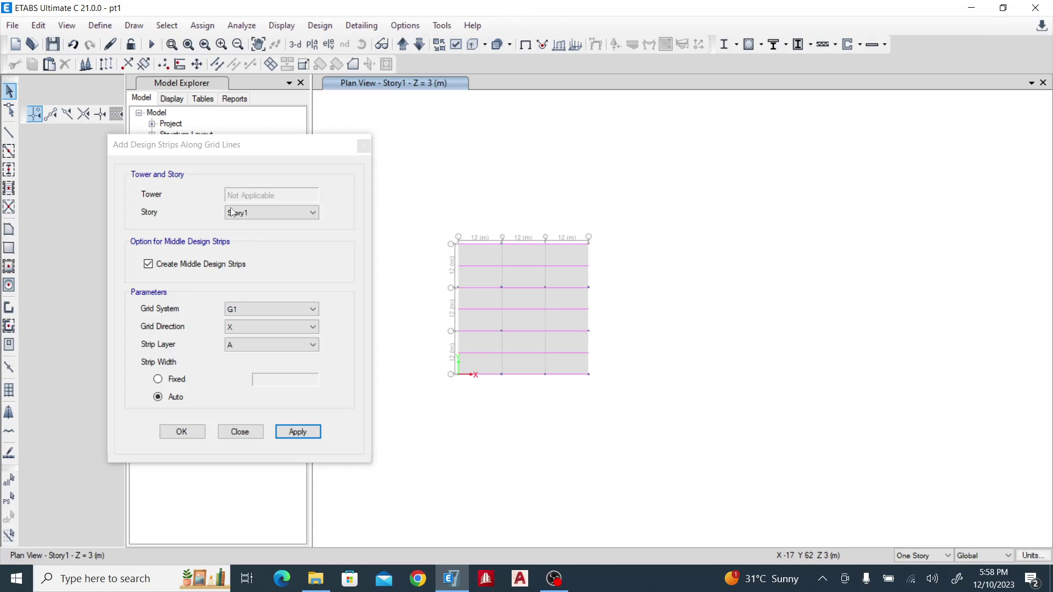
# Step: Add design strips with middle strips along the Y-direction grid lines on layer B, and finish adding strips
pyautogui.click(244, 328)
pyautogui.click(247, 350)
pyautogui.click(272, 345)
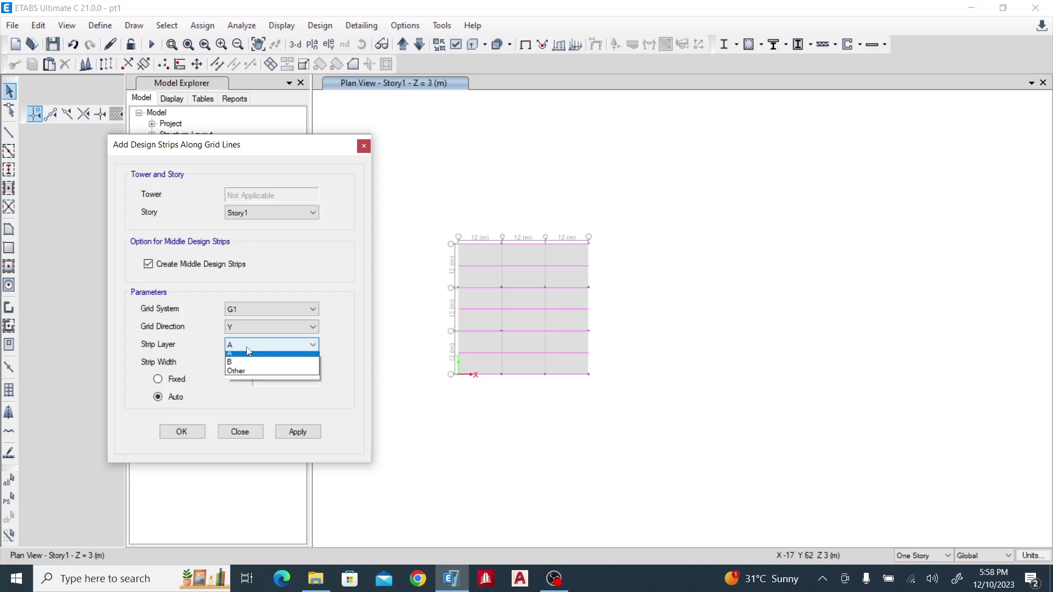
pyautogui.click(249, 372)
pyautogui.click(297, 432)
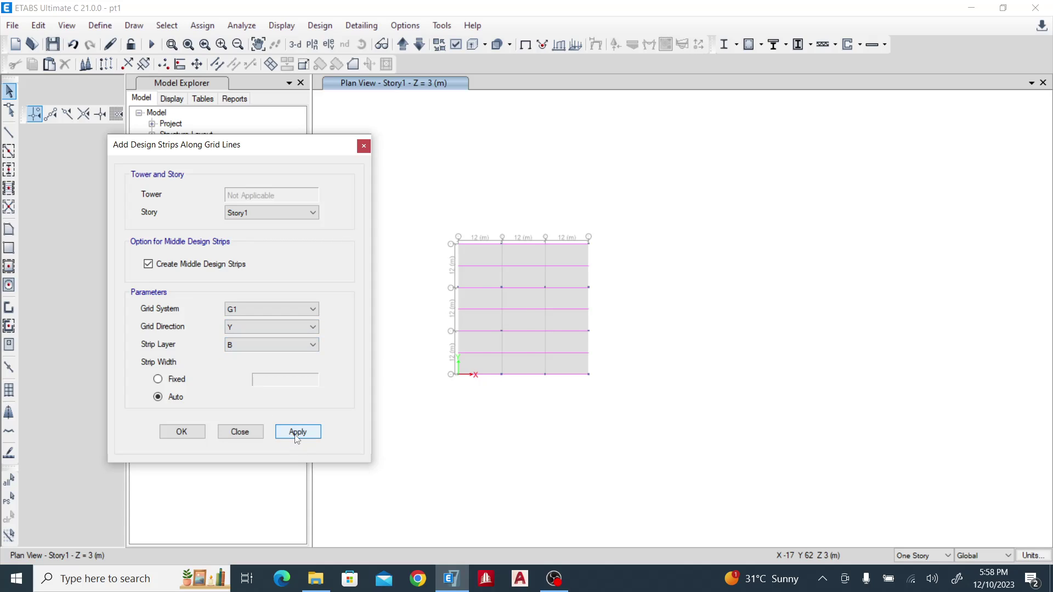
pyautogui.click(241, 432)
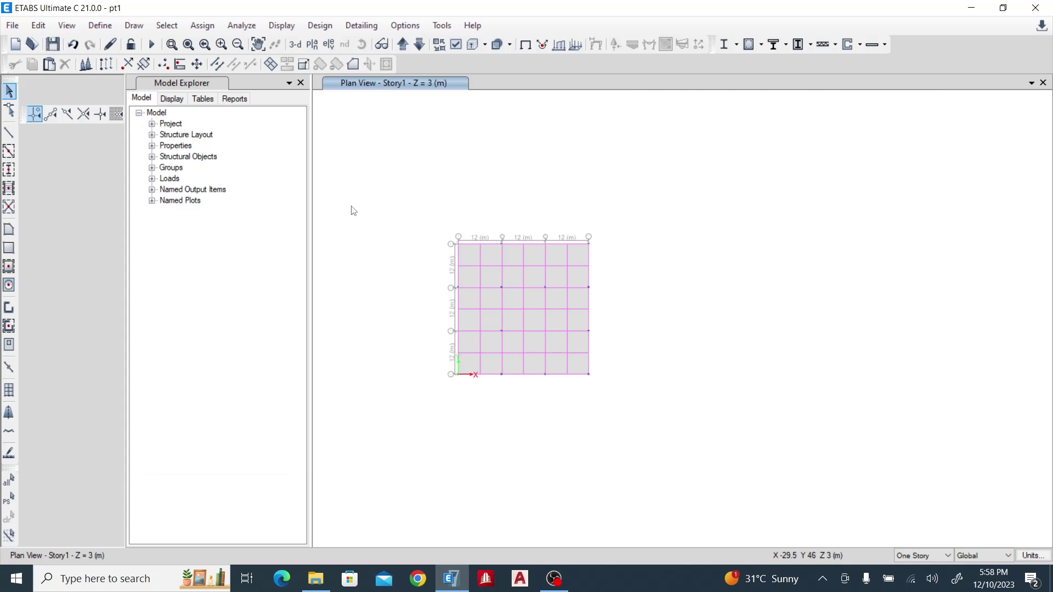
# Step: Turn on the display of design strip widths in the plan view
pyautogui.hotkey('ctrl', 'w')
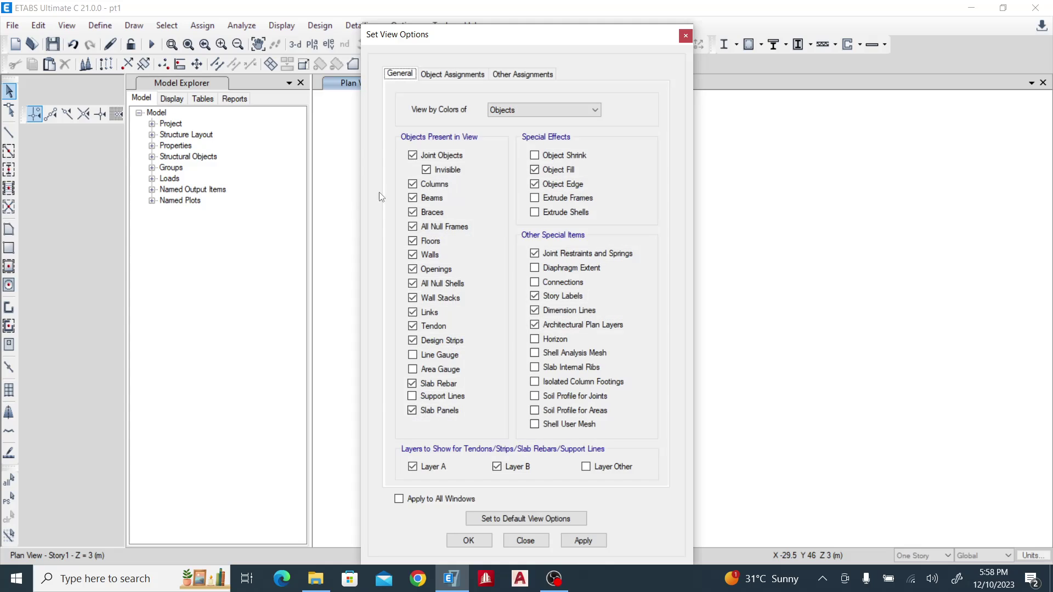
pyautogui.click(523, 75)
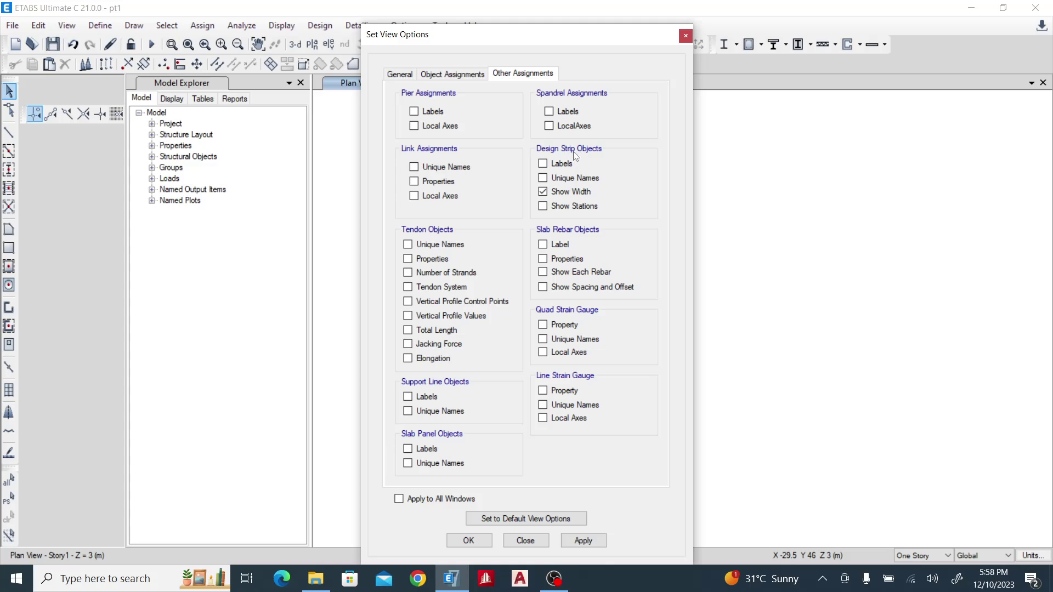
pyautogui.click(469, 540)
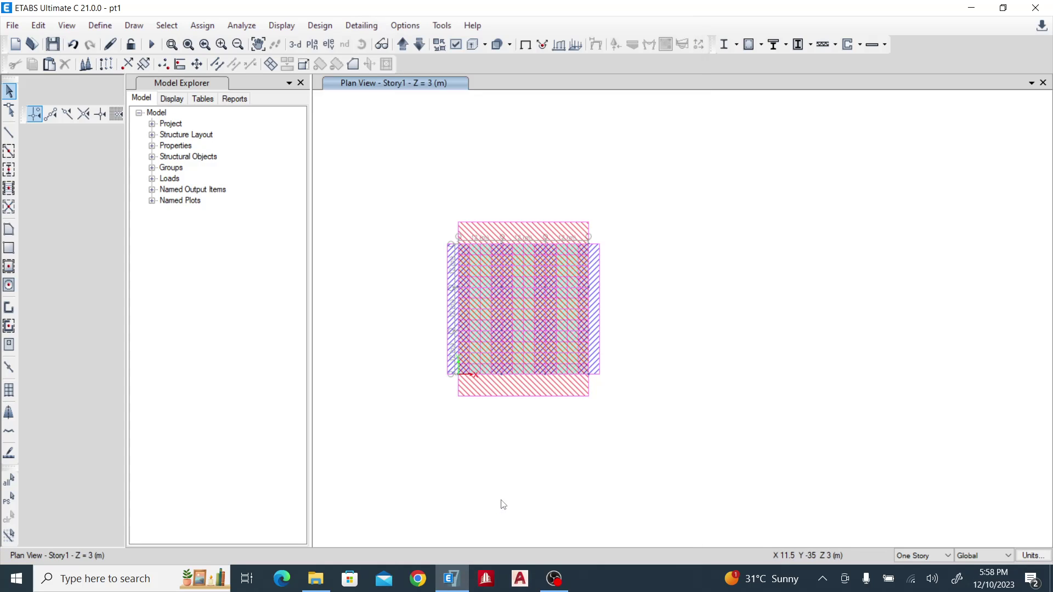
pyautogui.scroll(3, 501, 242)
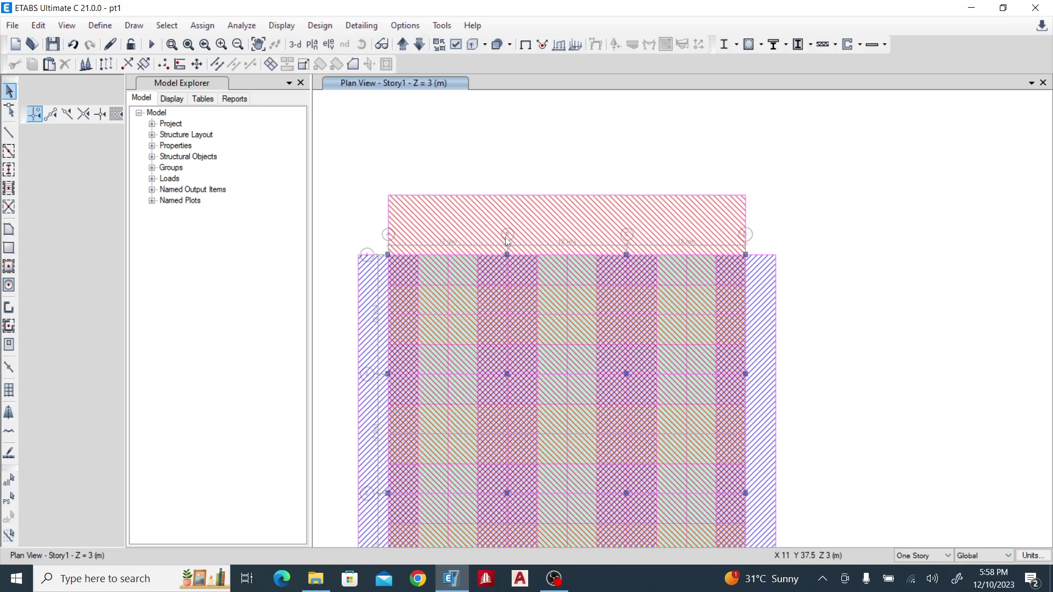
# Step: Select all design strips on layers A and B by object type
pyautogui.scroll(-3, 470, 357)
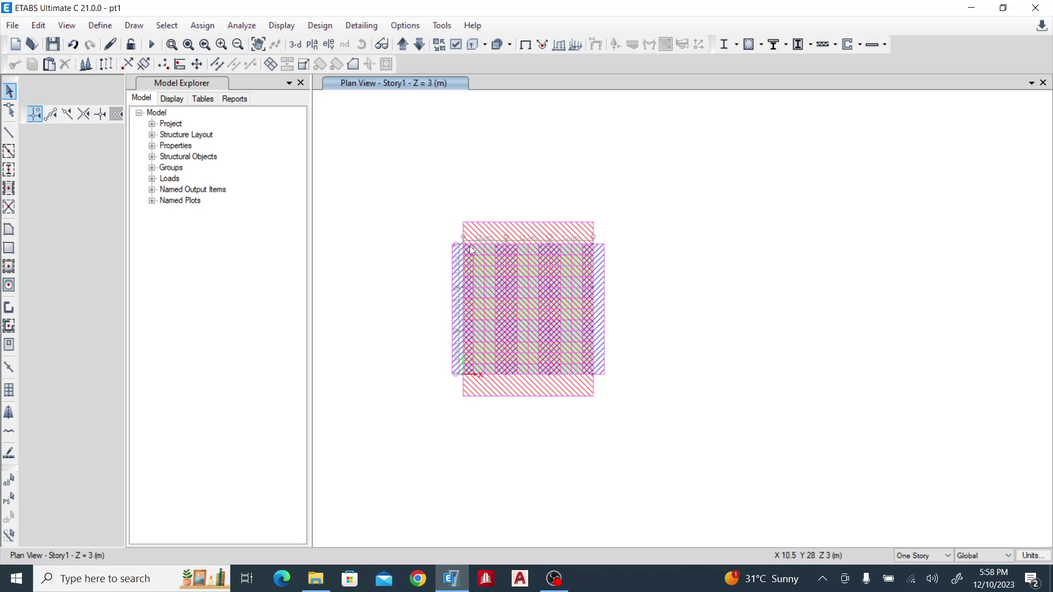
pyautogui.click(167, 25)
pyautogui.moveTo(220, 43)
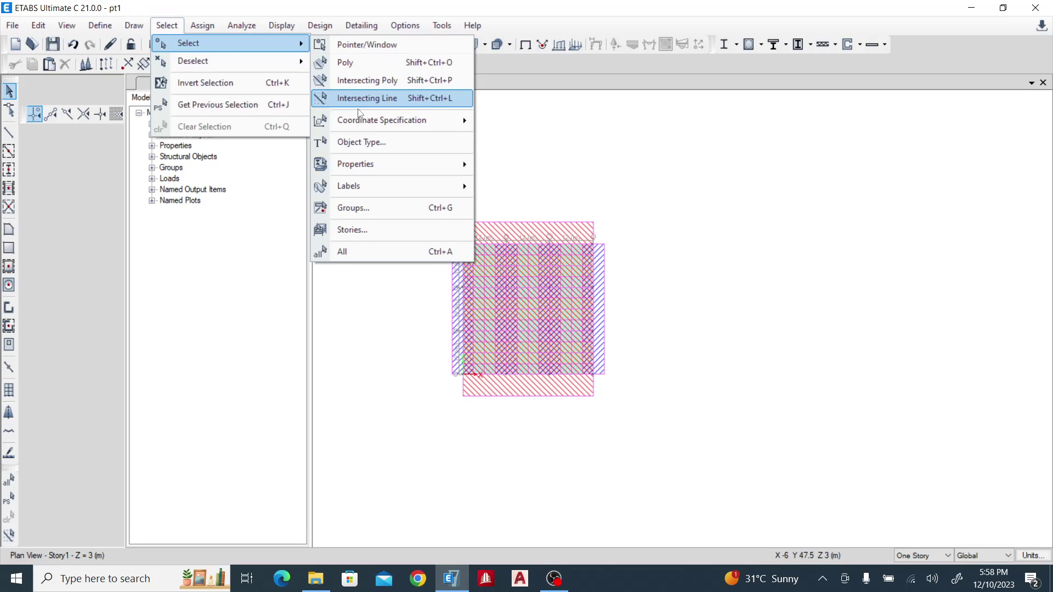
pyautogui.click(362, 142)
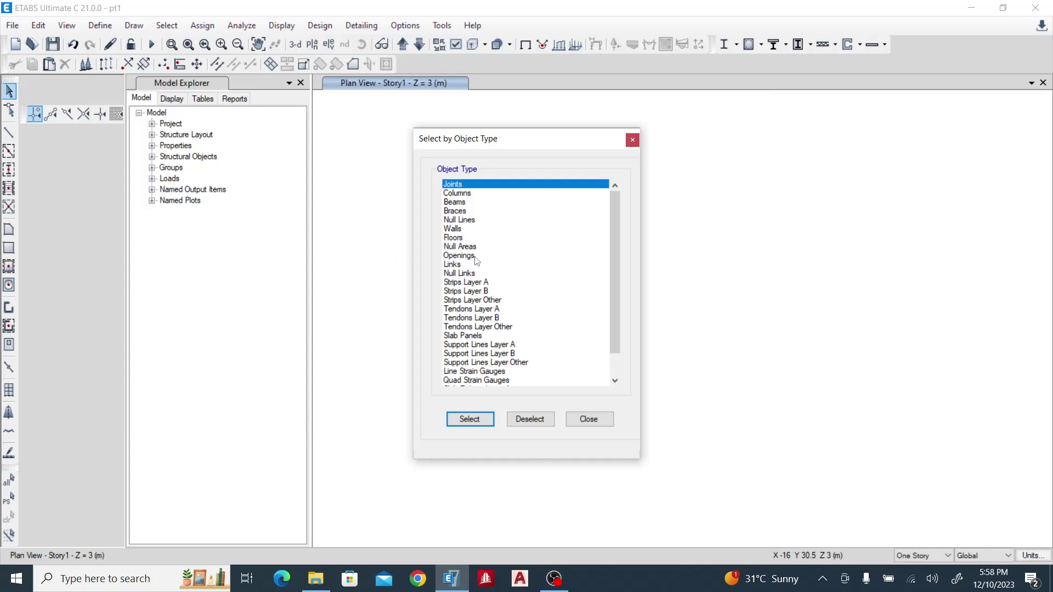
pyautogui.moveTo(474, 284); pyautogui.dragTo(477, 291)
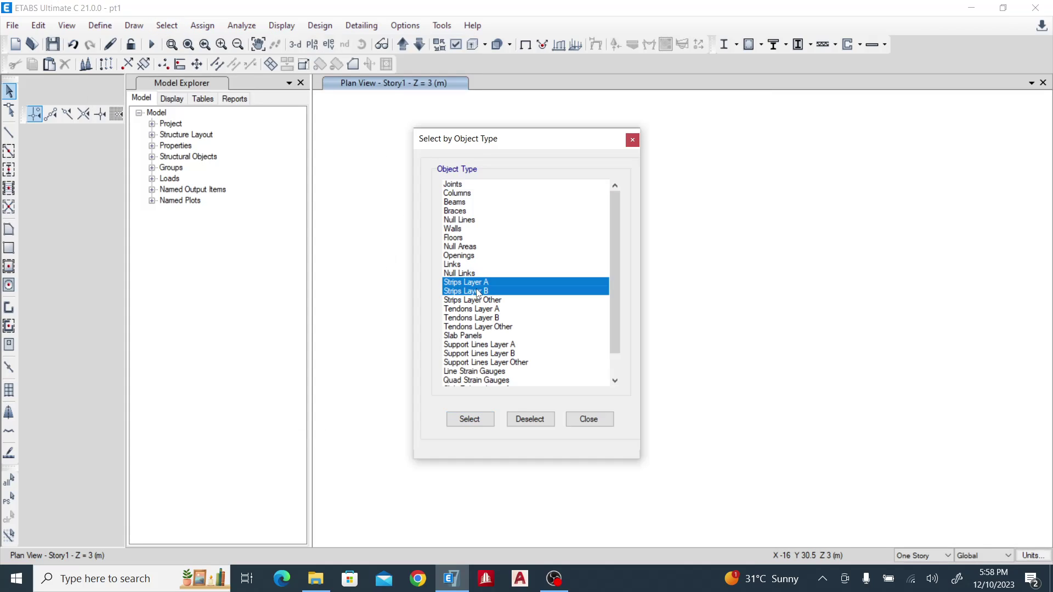
pyautogui.click(469, 419)
pyautogui.click(588, 419)
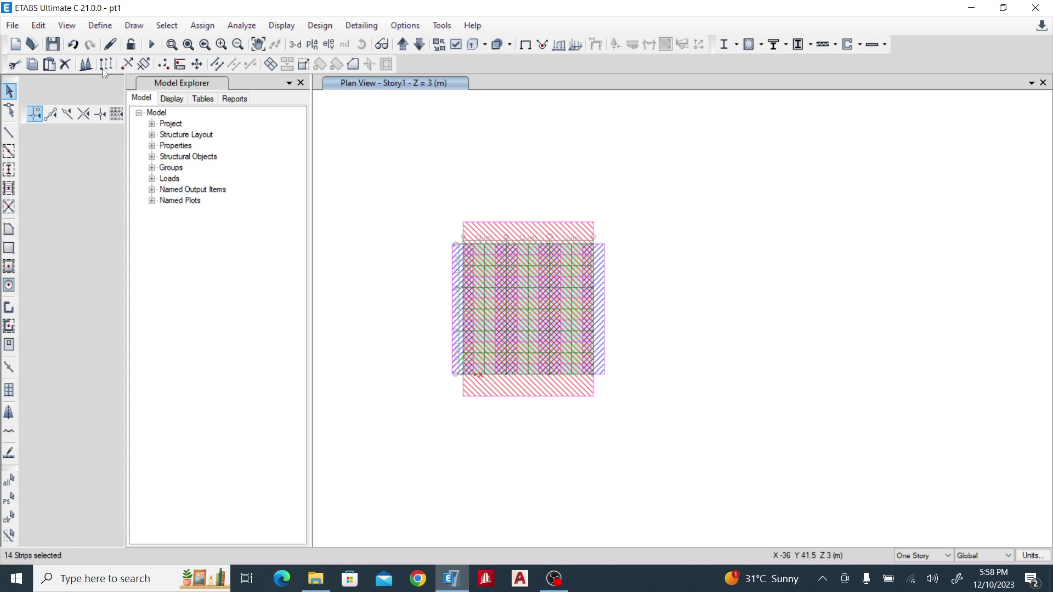
# Step: Edit the widths of the selected design strips with the Auto Widen Entire Strip option
pyautogui.click(38, 25)
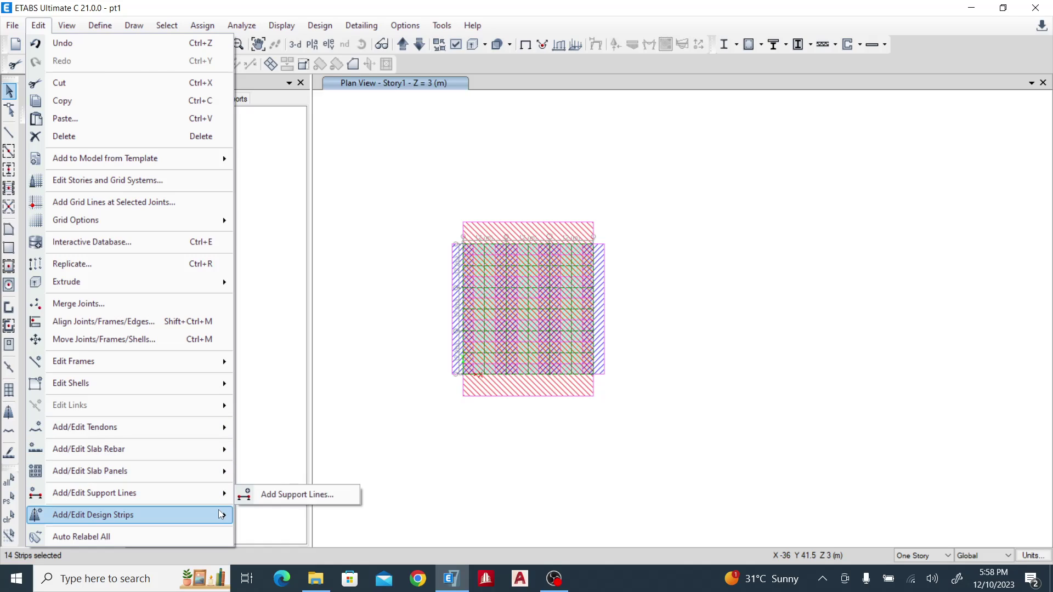
pyautogui.moveTo(220, 514)
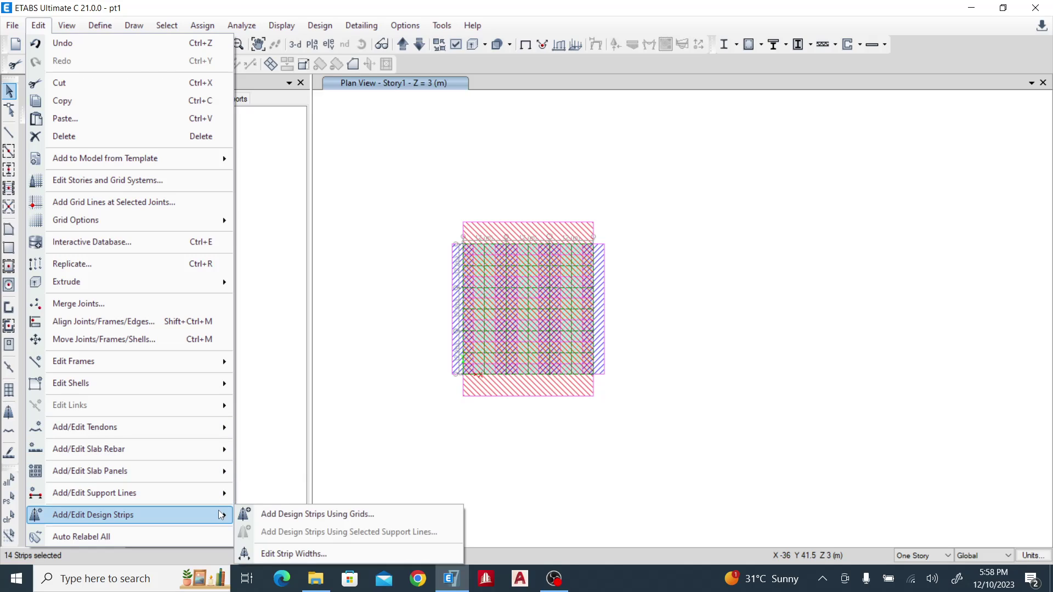
pyautogui.click(286, 555)
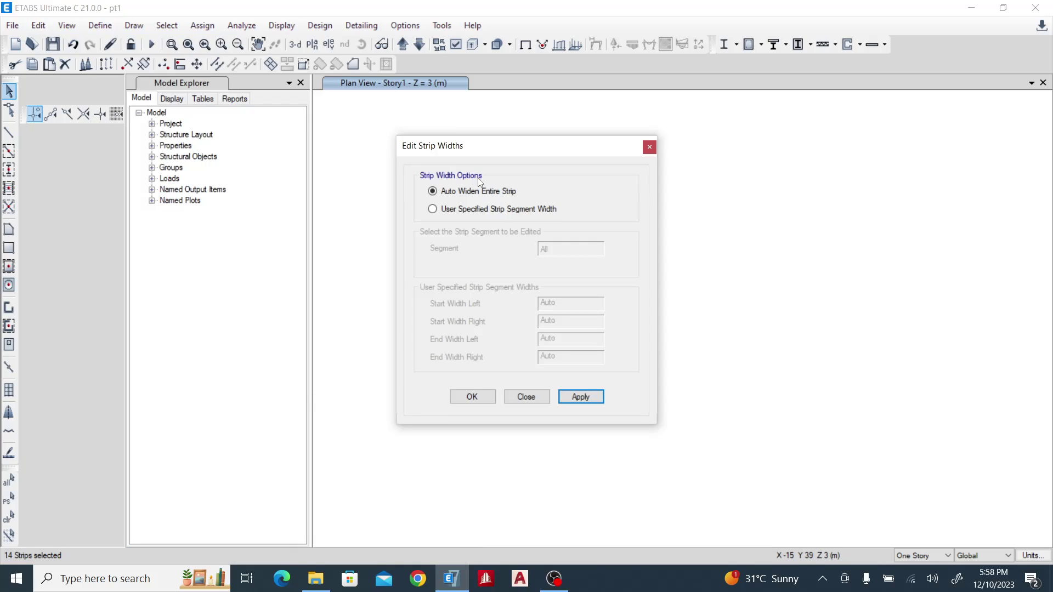
pyautogui.click(475, 396)
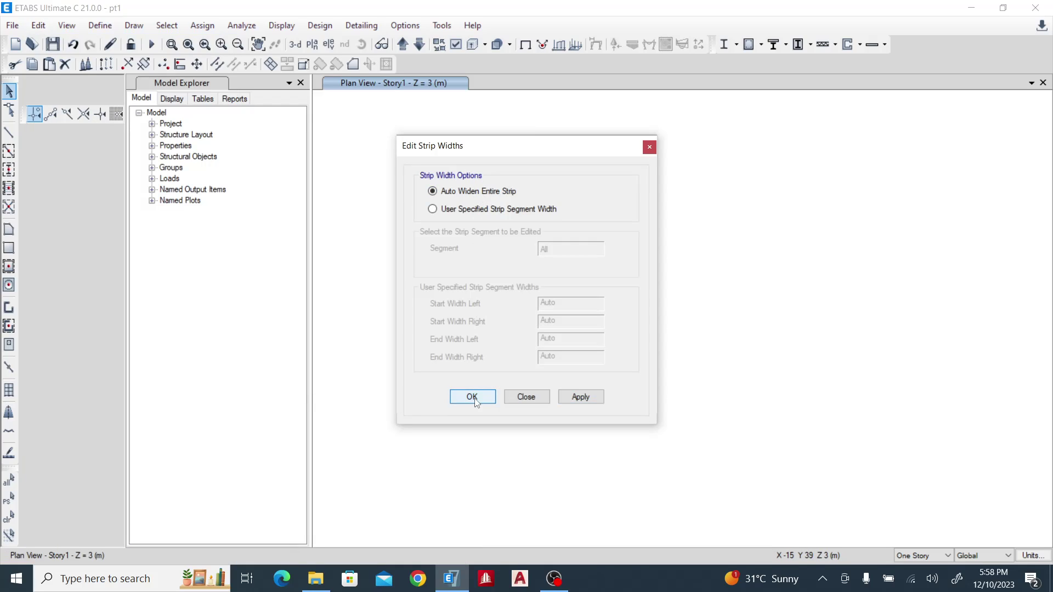
# Step: Inspect the widened strips across the Story1 plan and run the analysis
pyautogui.scroll(3, 550, 258)
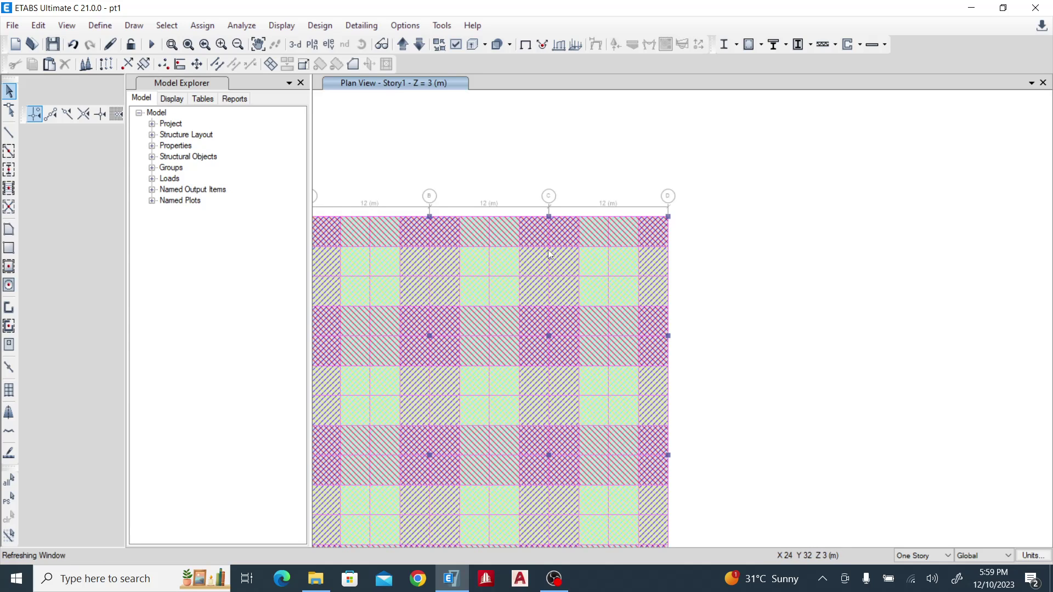
pyautogui.press('F3')
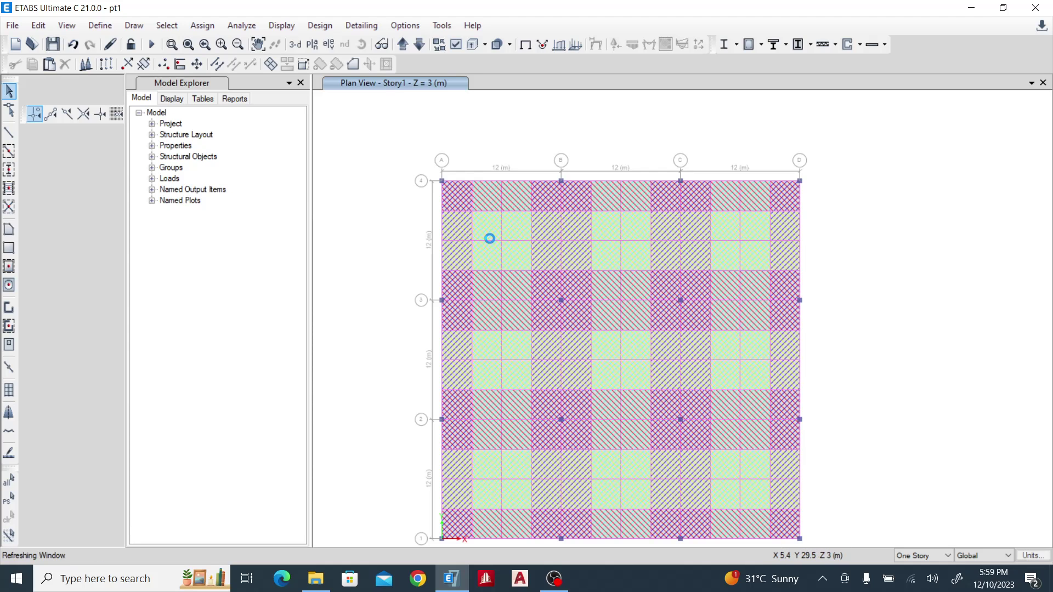
pyautogui.press('F4')
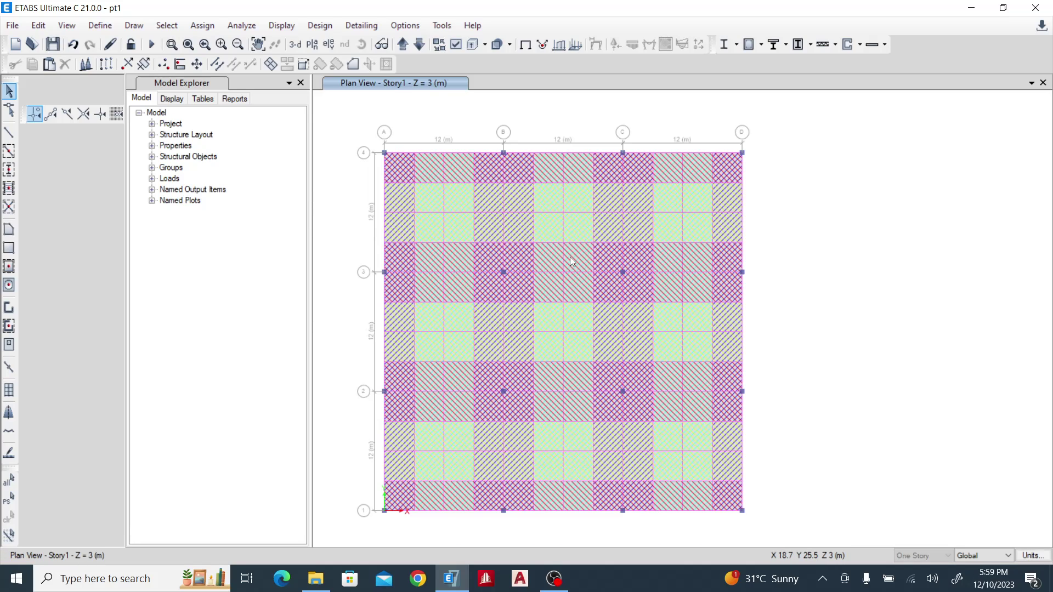
pyautogui.click(152, 47)
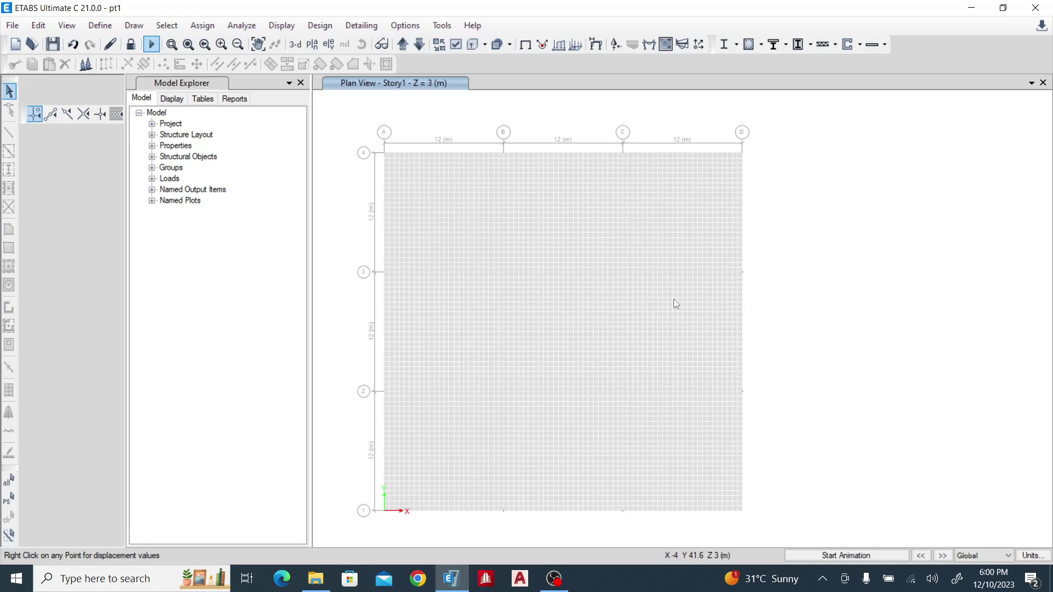
# Step: Set the country to United Kingdom in the concrete slab design preferences for Eurocode 2-2004
pyautogui.click(885, 45)
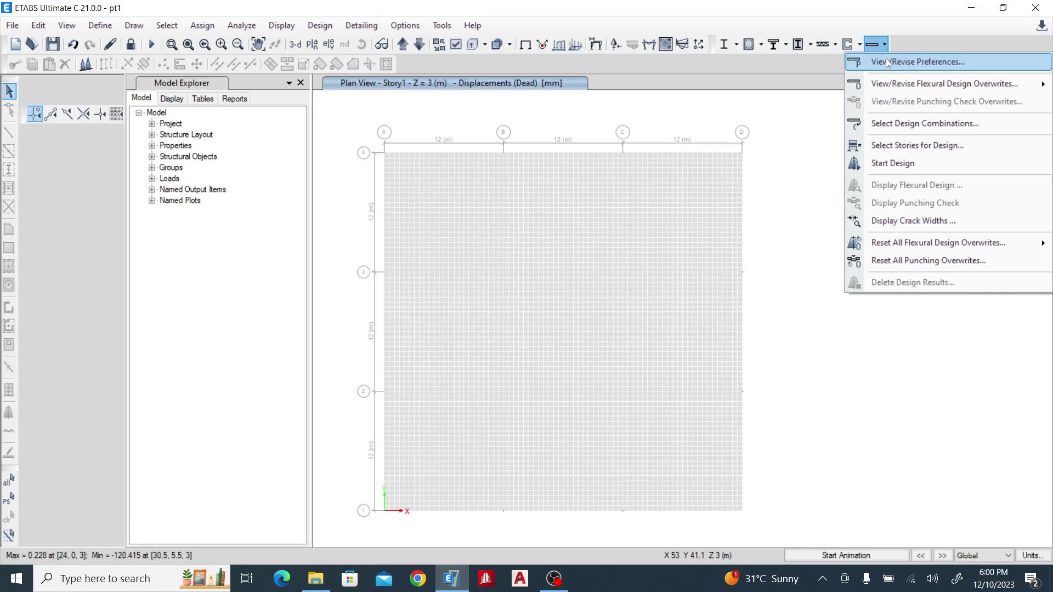
pyautogui.click(888, 62)
pyautogui.click(543, 161)
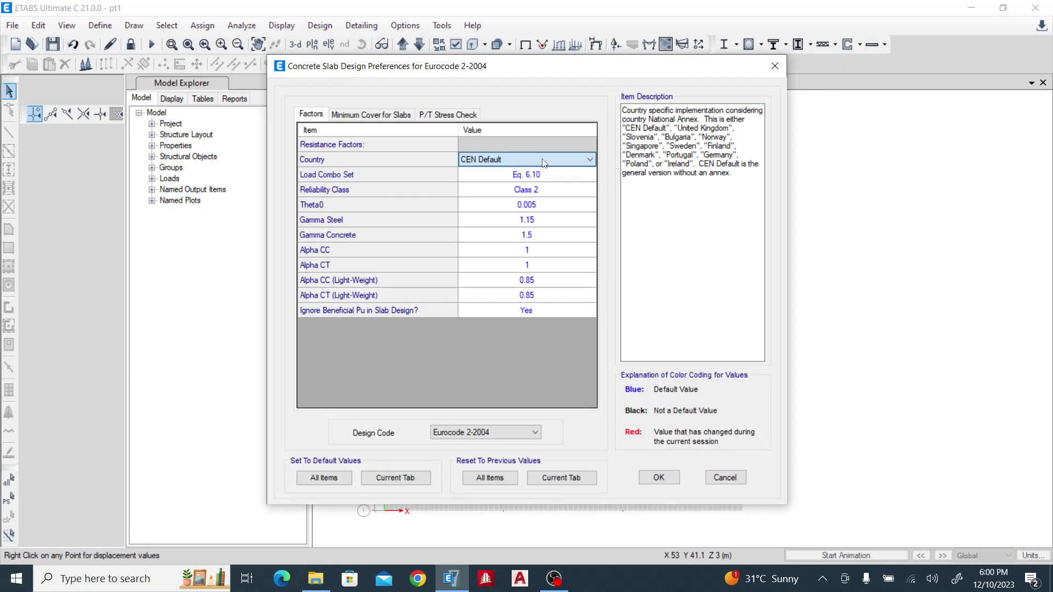
pyautogui.click(543, 161)
pyautogui.click(541, 182)
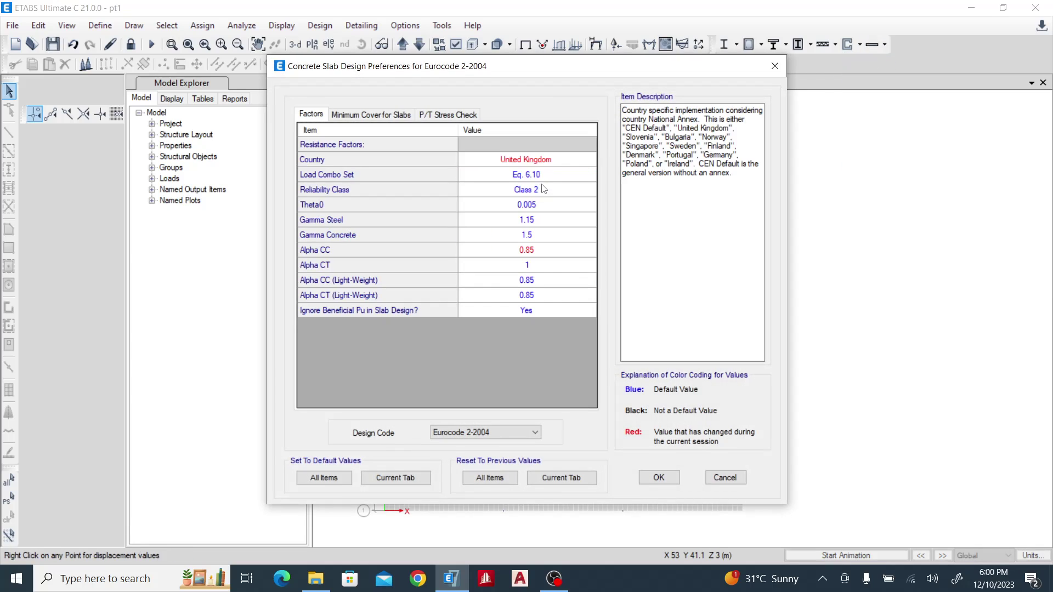
# Step: Set the slab's top and bottom clear cover to 20 mm and the preferred bar size to 12
pyautogui.click(363, 117)
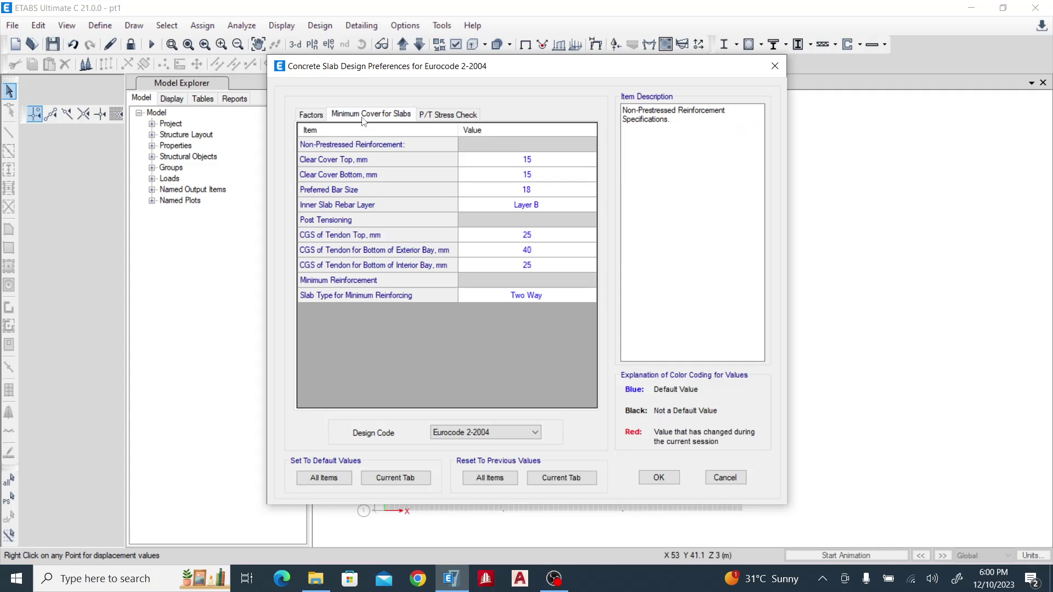
pyautogui.doubleClick(537, 164)
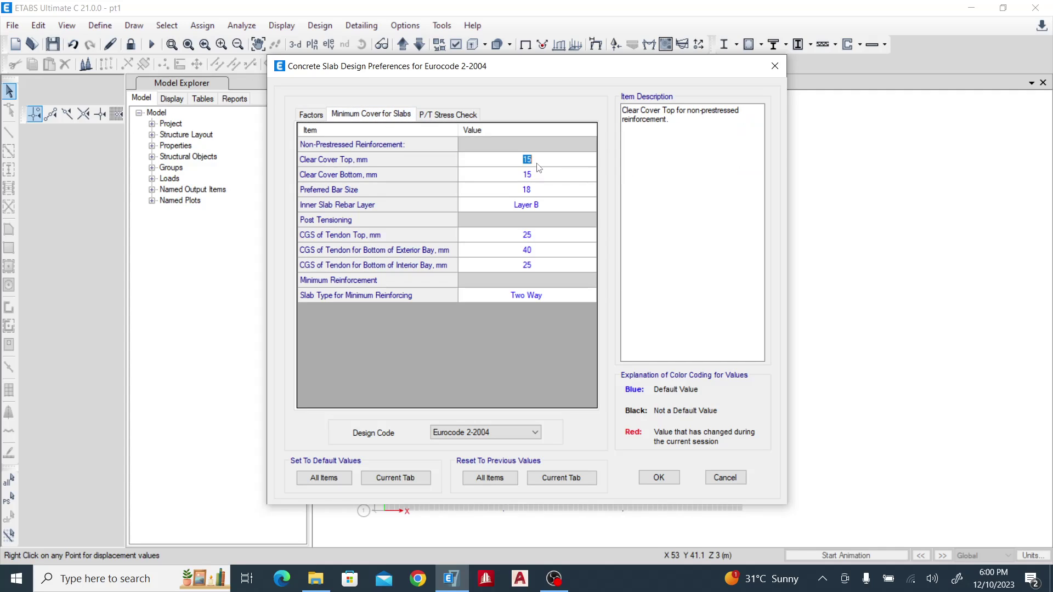
pyautogui.write('20')
pyautogui.doubleClick(547, 175)
pyautogui.click(540, 195)
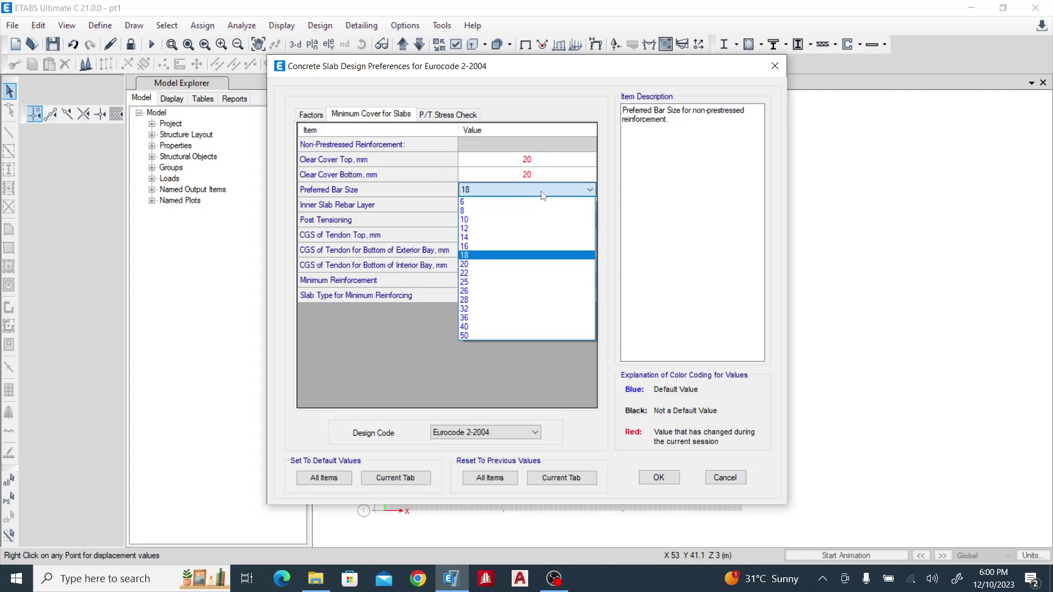
pyautogui.click(485, 228)
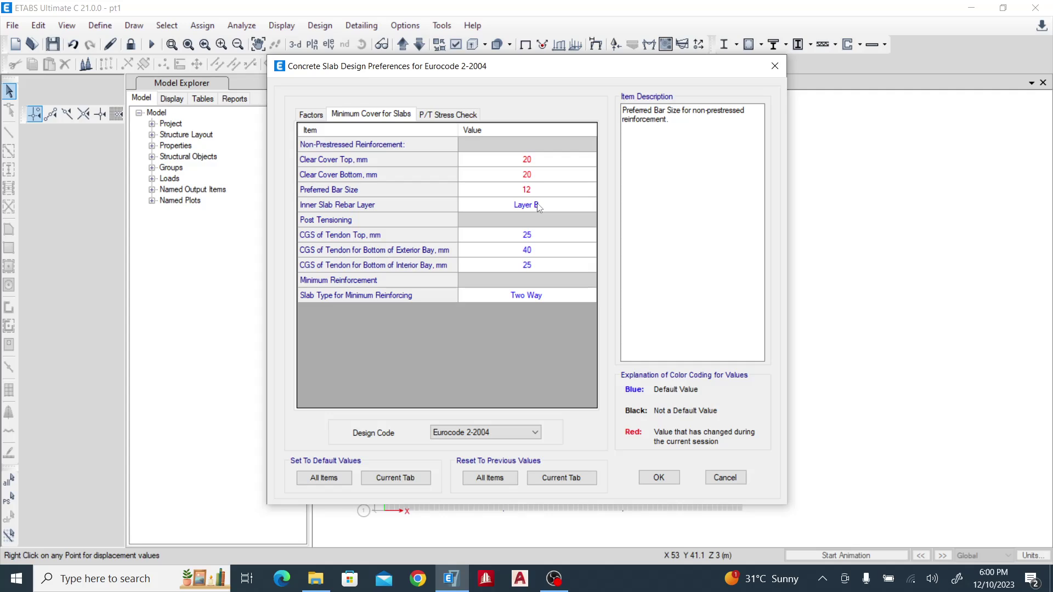
pyautogui.click(532, 225)
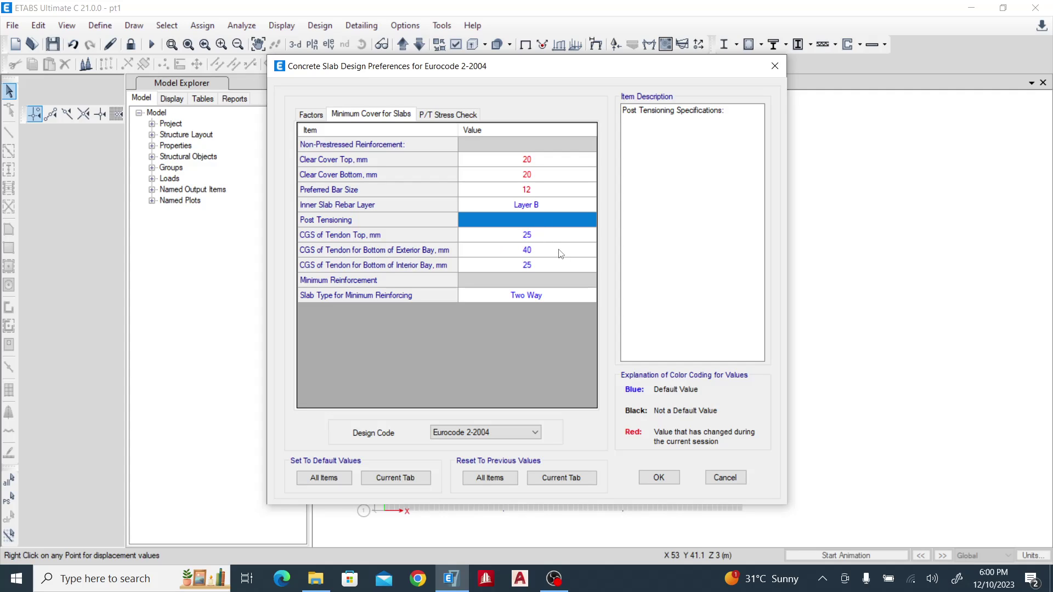
# Step: Review the P/T stress check values, design code choices and resistance factors, and accept the slab design preferences
pyautogui.click(447, 115)
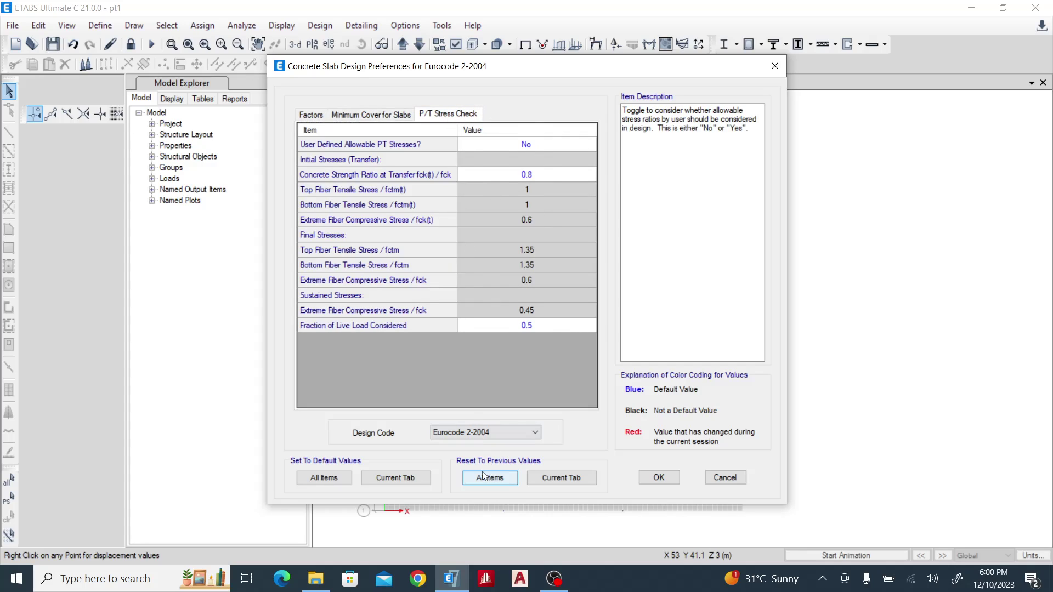
pyautogui.click(521, 433)
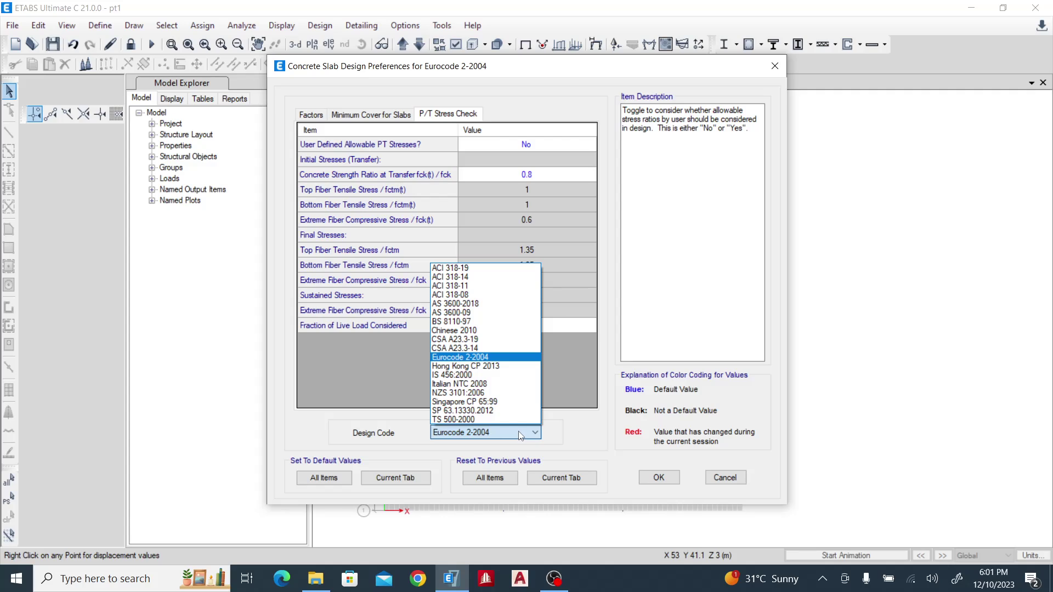
pyautogui.click(500, 432)
pyautogui.click(319, 115)
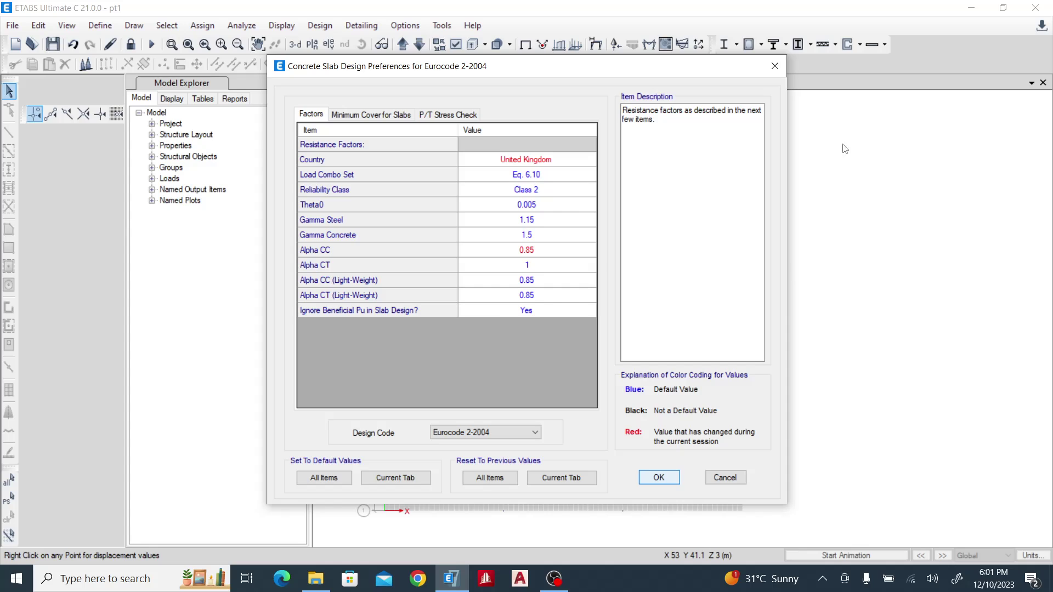
pyautogui.press('Return')
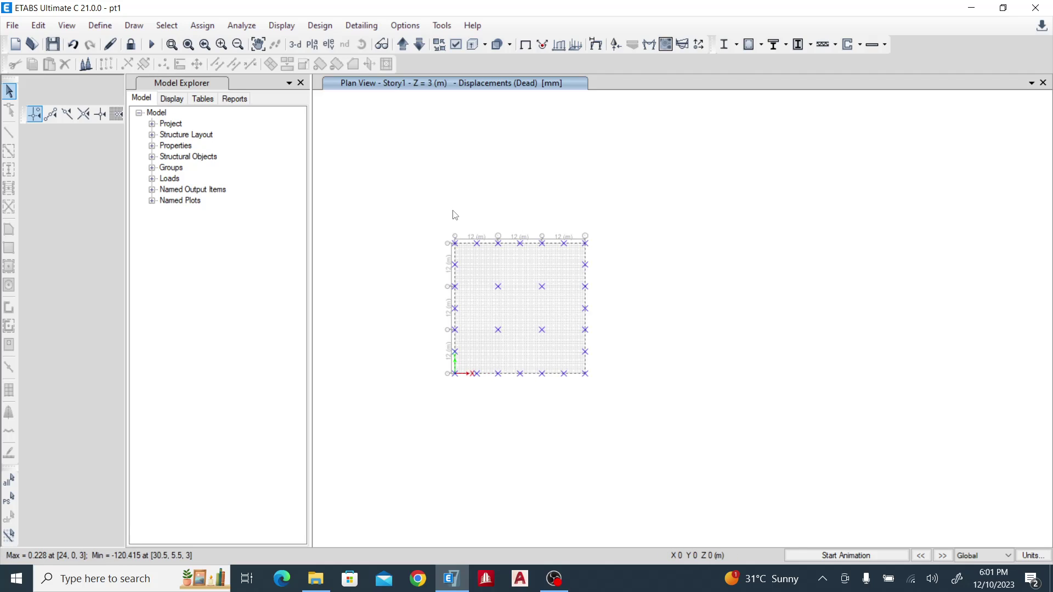
# Step: Choose Story1 as the story for slab design and start the concrete slab design
pyautogui.click(885, 45)
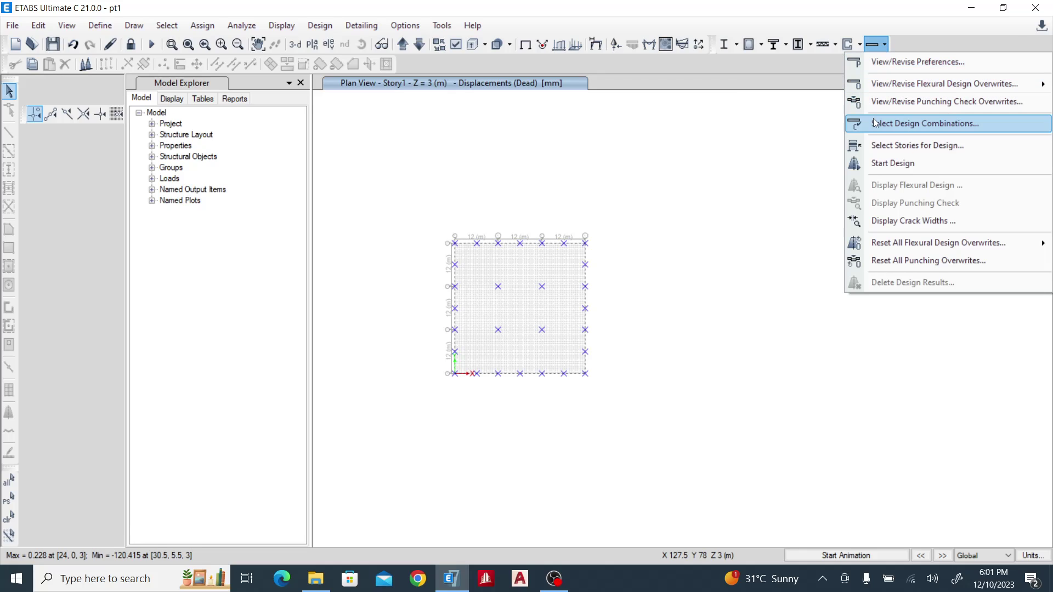
pyautogui.click(883, 146)
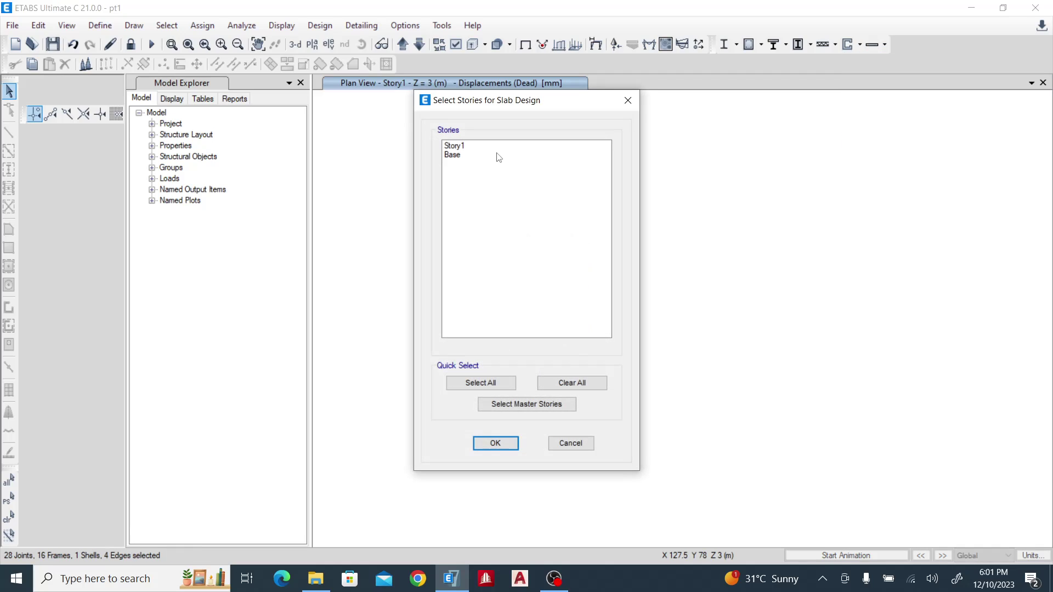
pyautogui.click(483, 149)
pyautogui.click(495, 442)
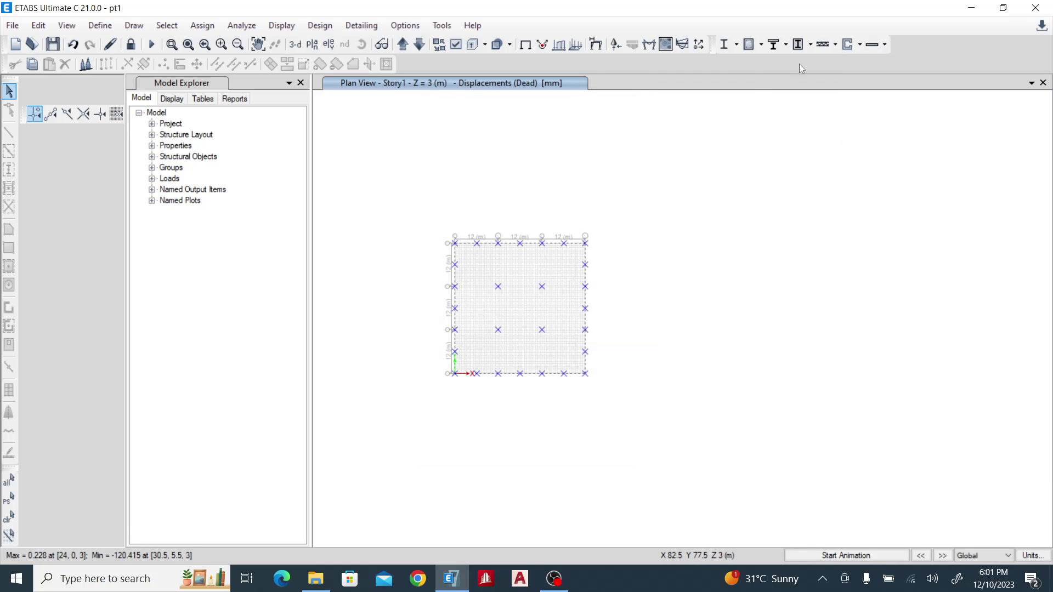
pyautogui.click(883, 47)
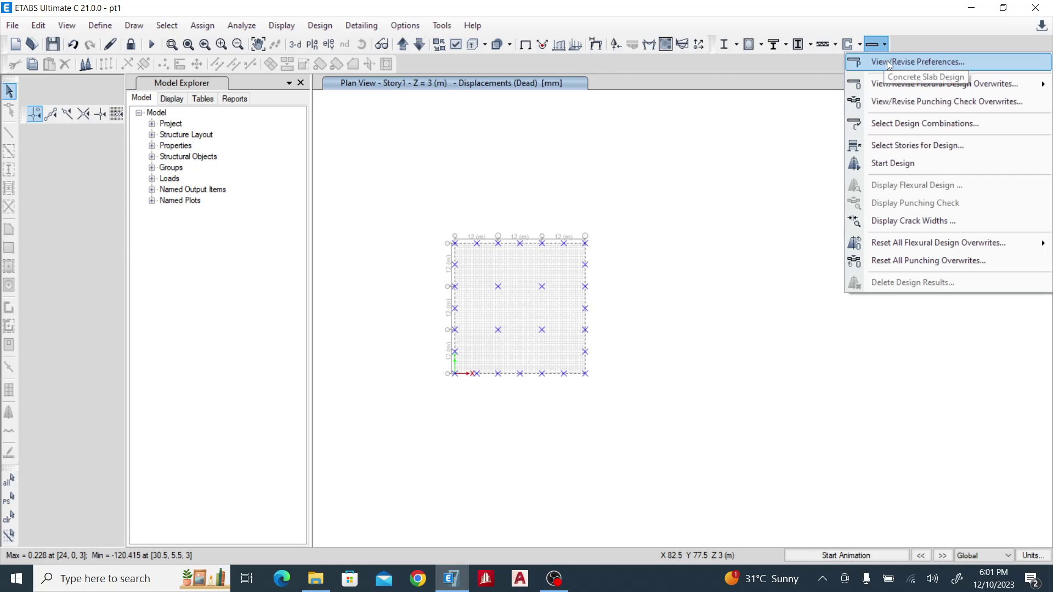
pyautogui.click(894, 164)
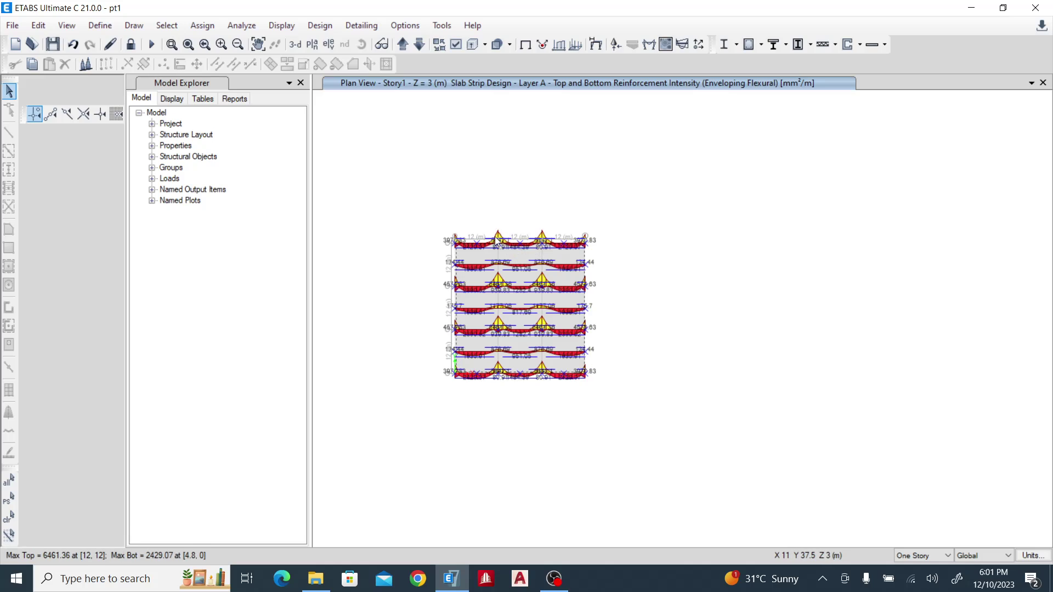
# Step: Display the Layer A strip reinforcement as number of bars, with bar size 16 for top and 12 for bottom
pyautogui.scroll(3, 497, 242)
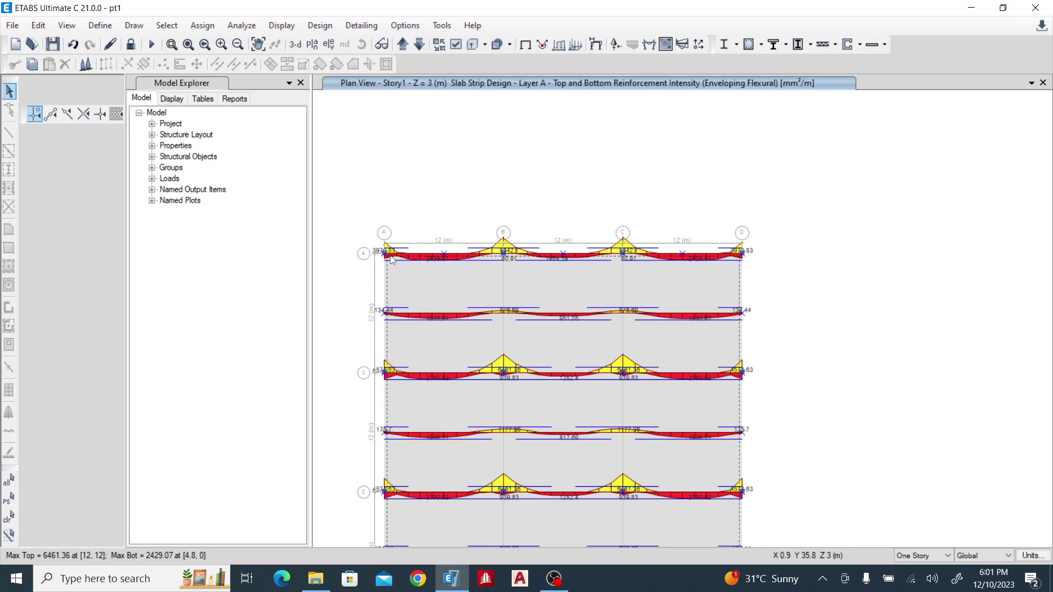
pyautogui.moveTo(454, 258)
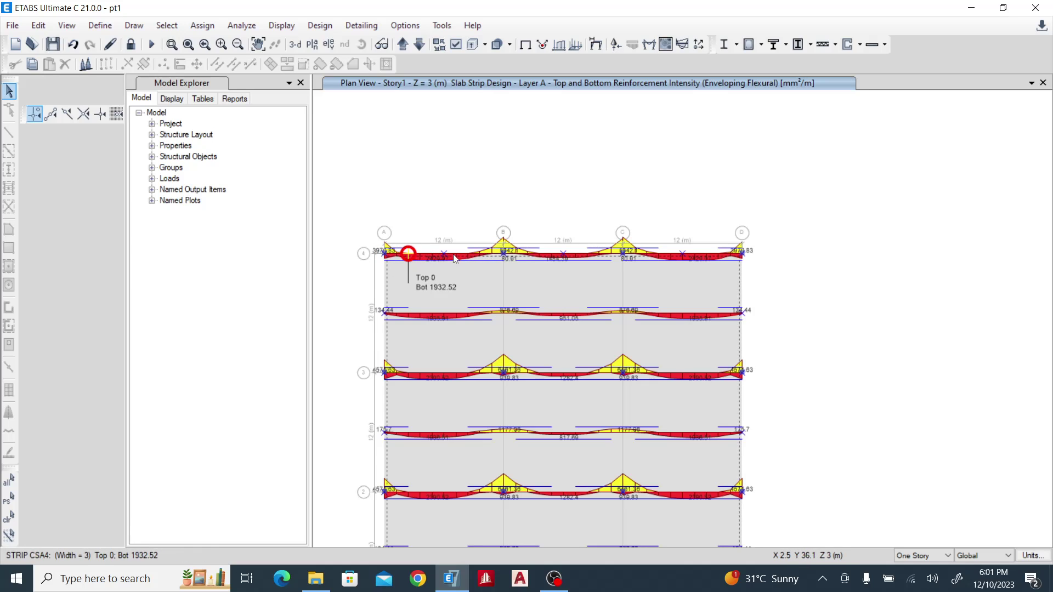
pyautogui.click(885, 45)
pyautogui.click(894, 195)
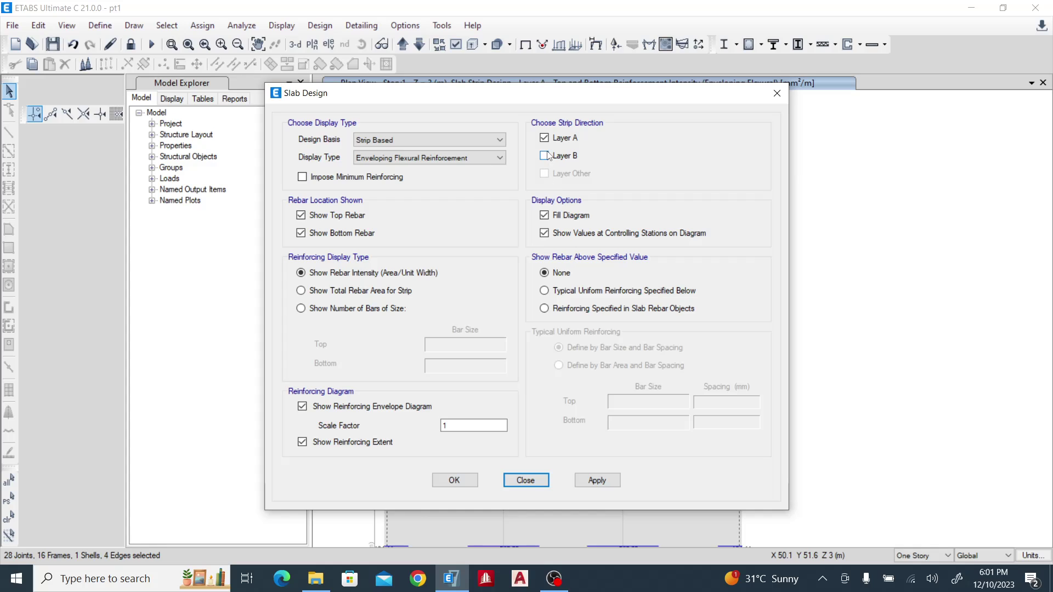
pyautogui.moveTo(561, 102); pyautogui.dragTo(864, 108)
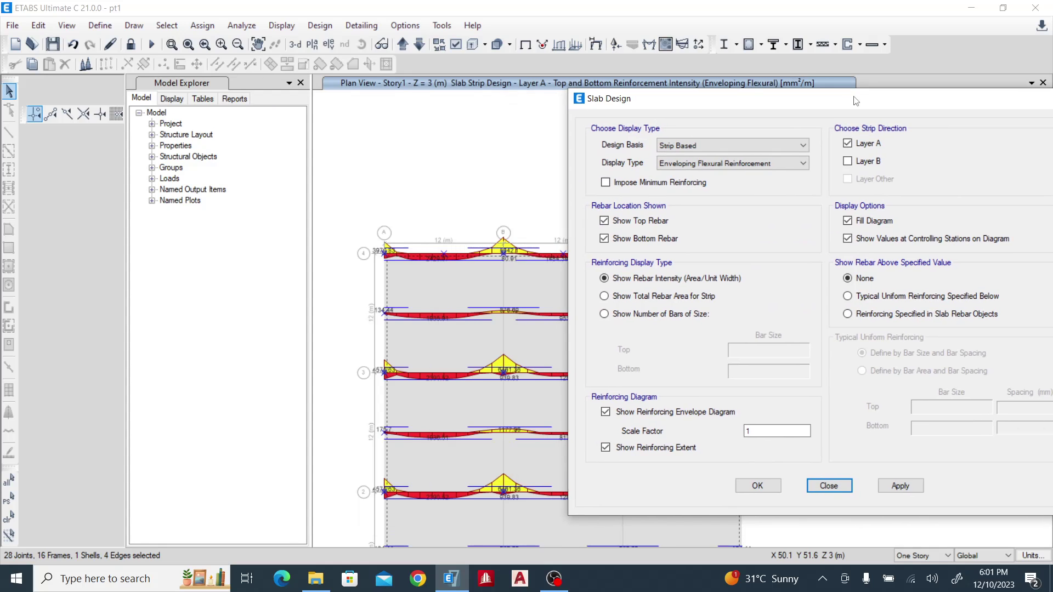
pyautogui.click(604, 314)
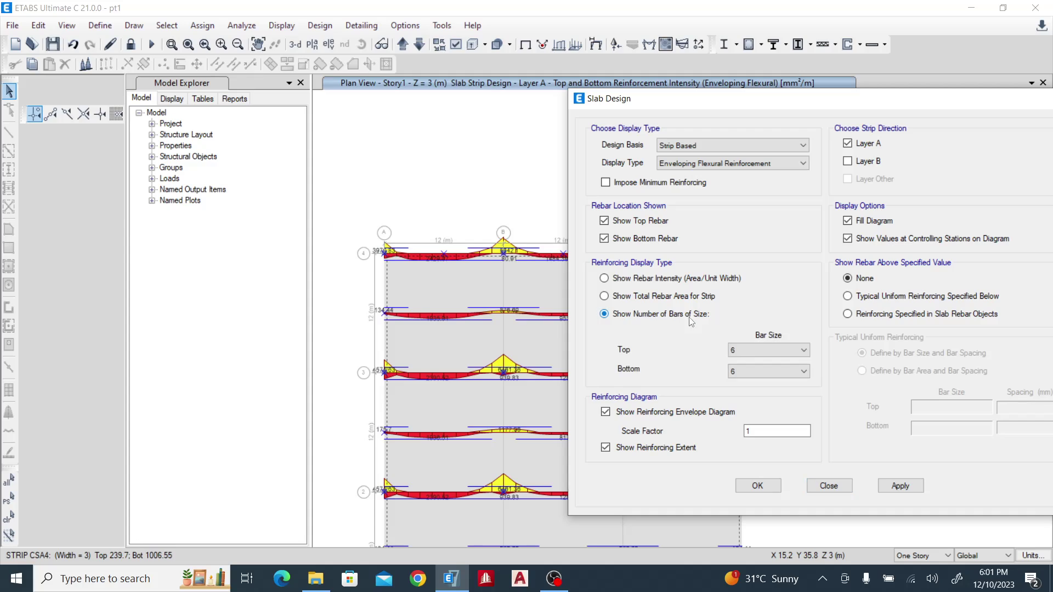
pyautogui.click(749, 350)
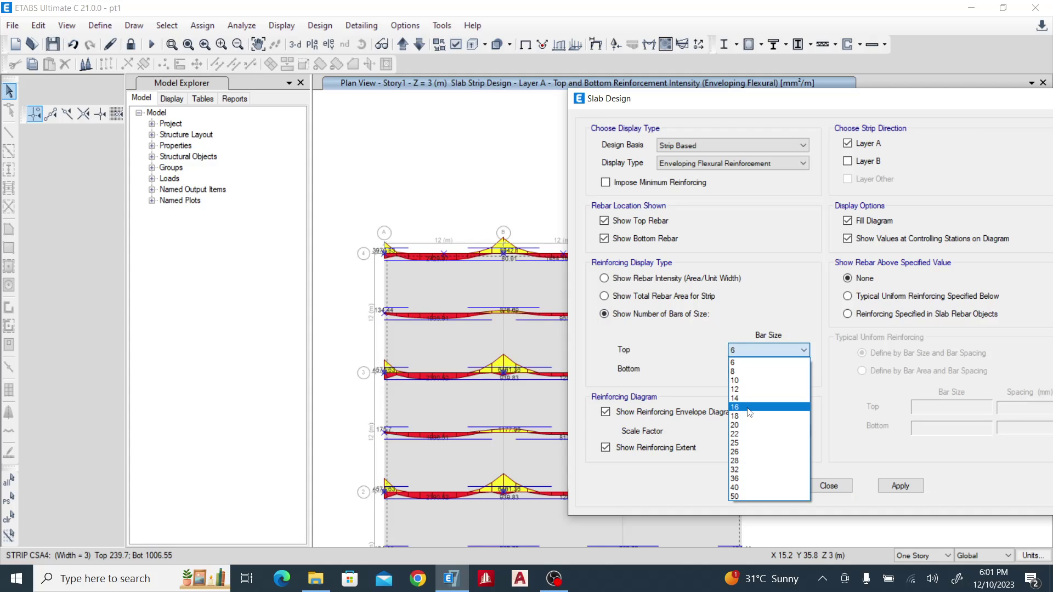
pyautogui.click(750, 408)
pyautogui.click(740, 372)
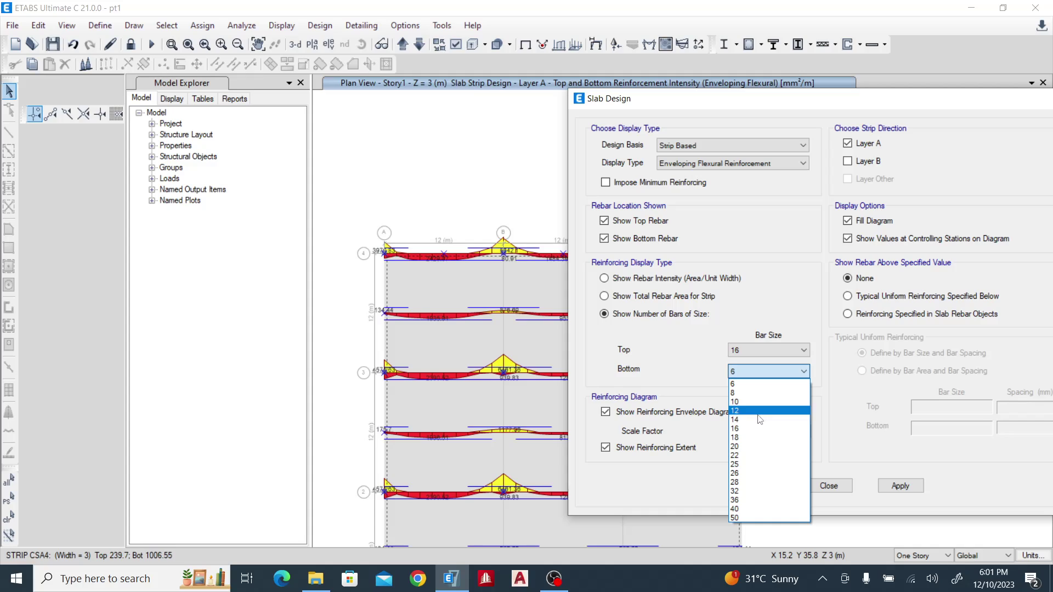
pyautogui.click(746, 409)
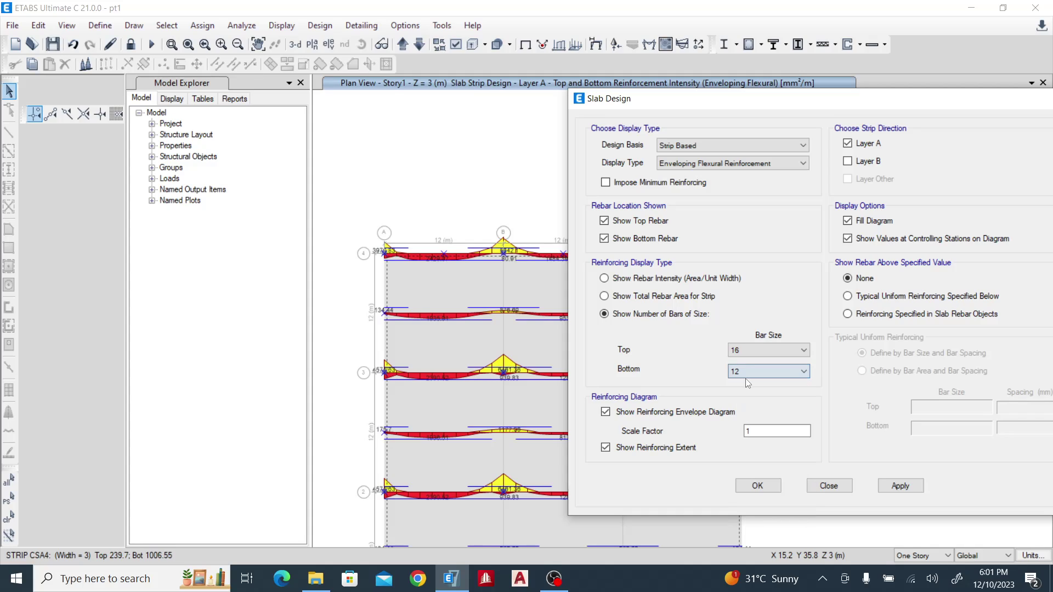
pyautogui.click(889, 487)
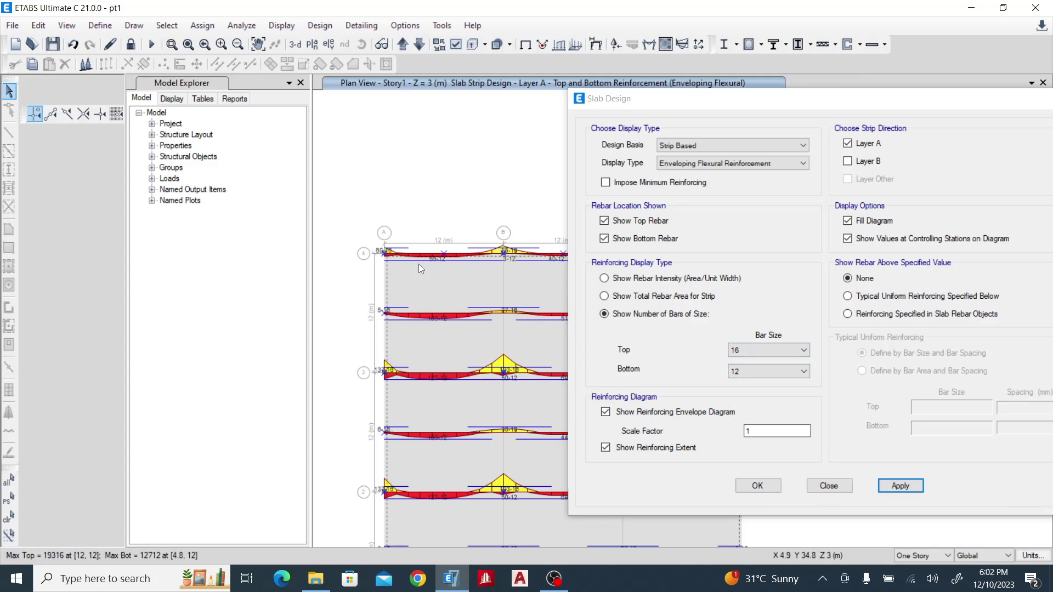
# Step: Examine the top and bottom bar counts along the Layer A strip on grid line 4, from grid A towards grid D
pyautogui.scroll(5, 388, 256)
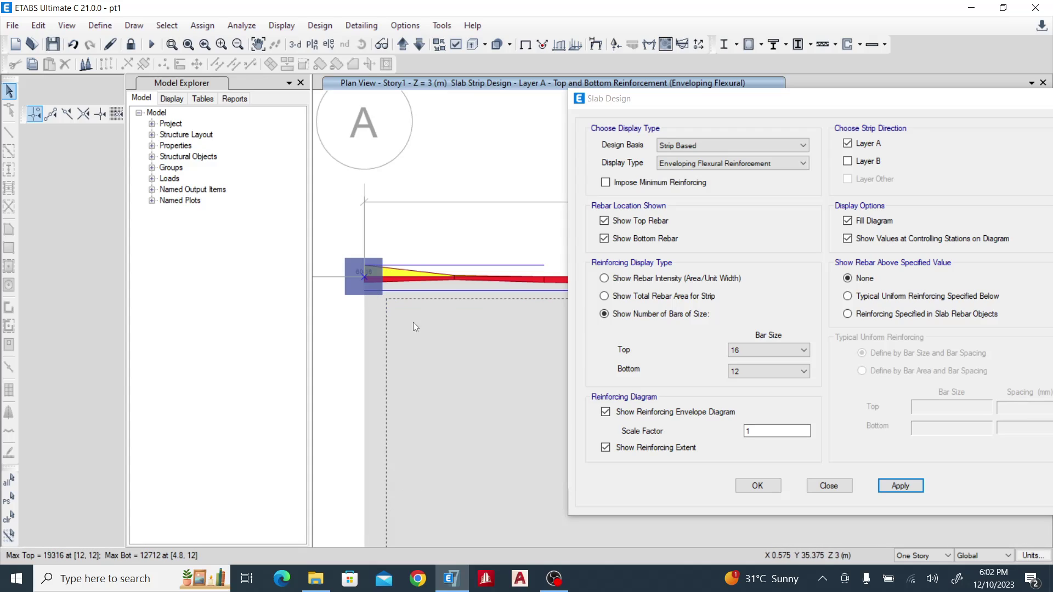
pyautogui.scroll(2, 413, 322)
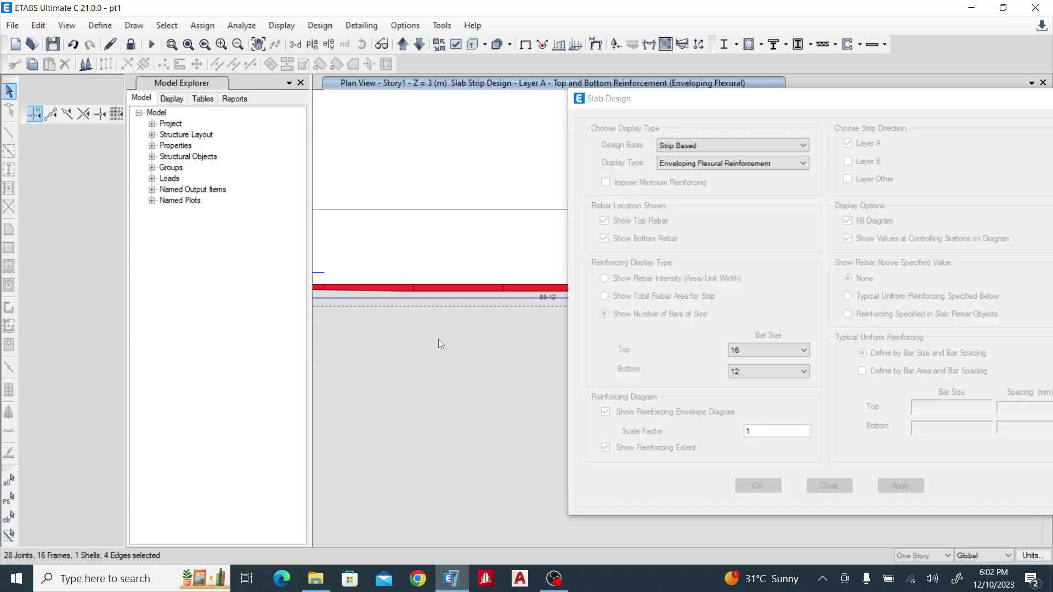
pyautogui.moveTo(449, 365); pyautogui.dragTo(371, 371, button='middle')
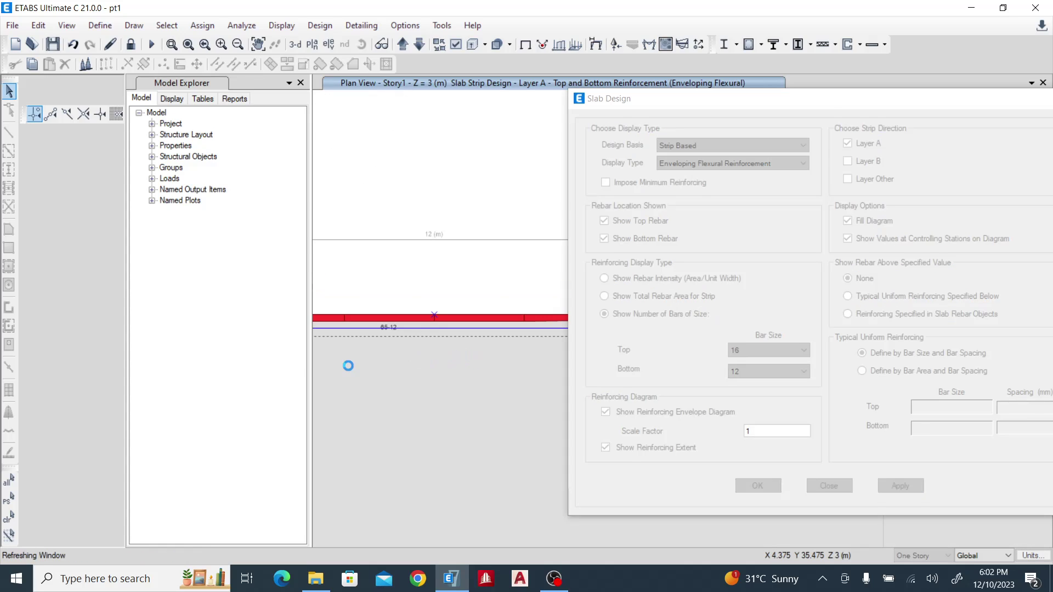
pyautogui.scroll(-2, 359, 338)
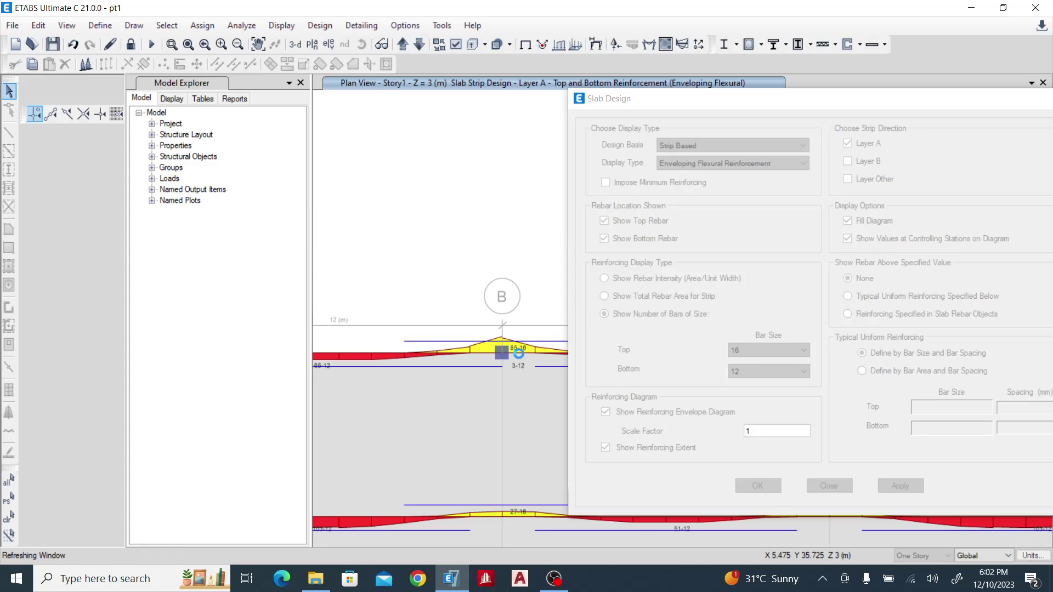
pyautogui.scroll(-2, 523, 361)
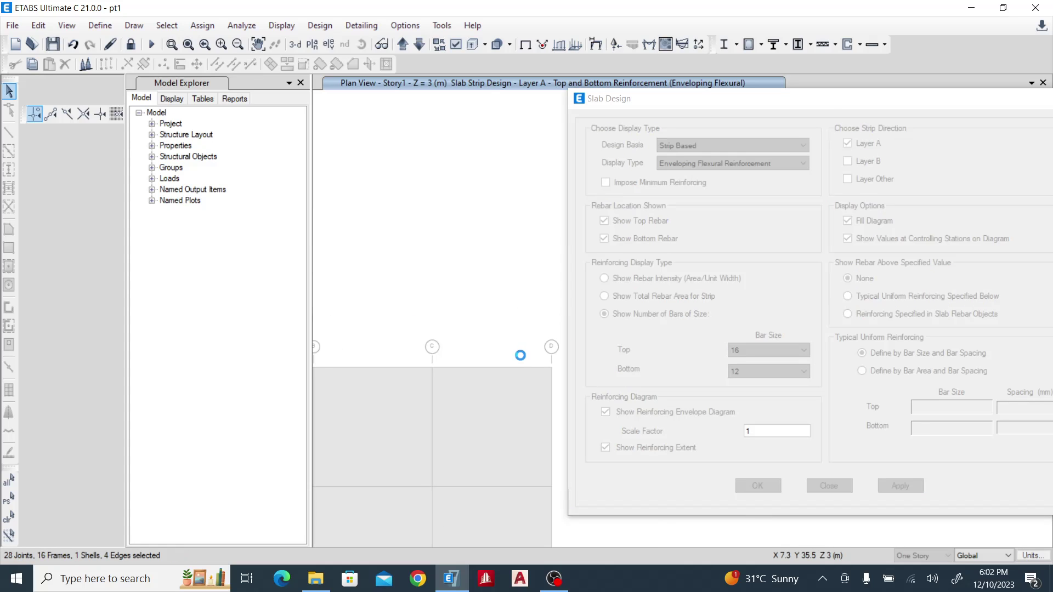
pyautogui.hscroll(3, 429, 436)
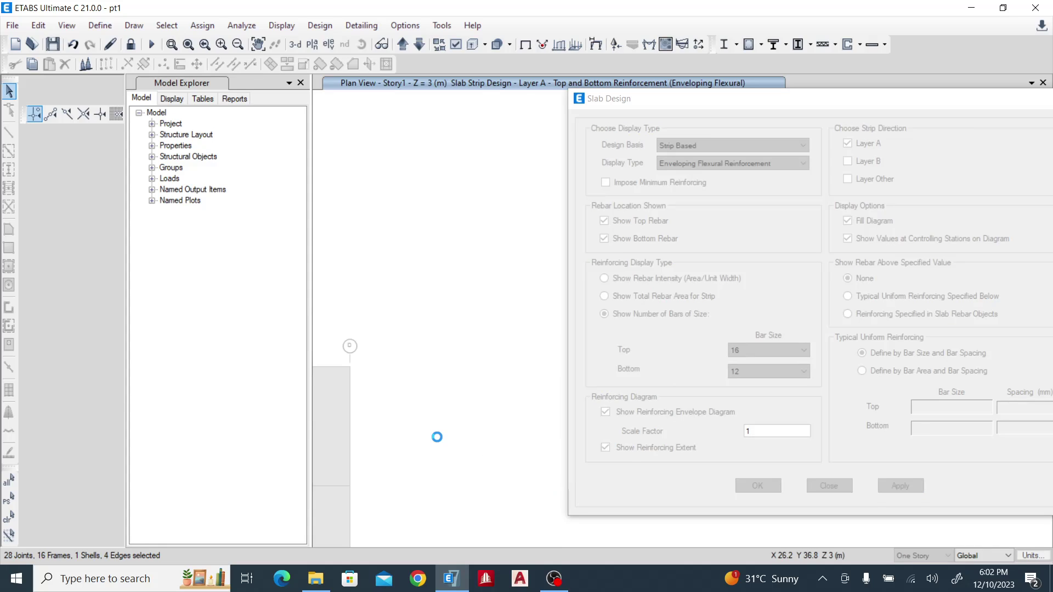
pyautogui.scroll(-2, 423, 406)
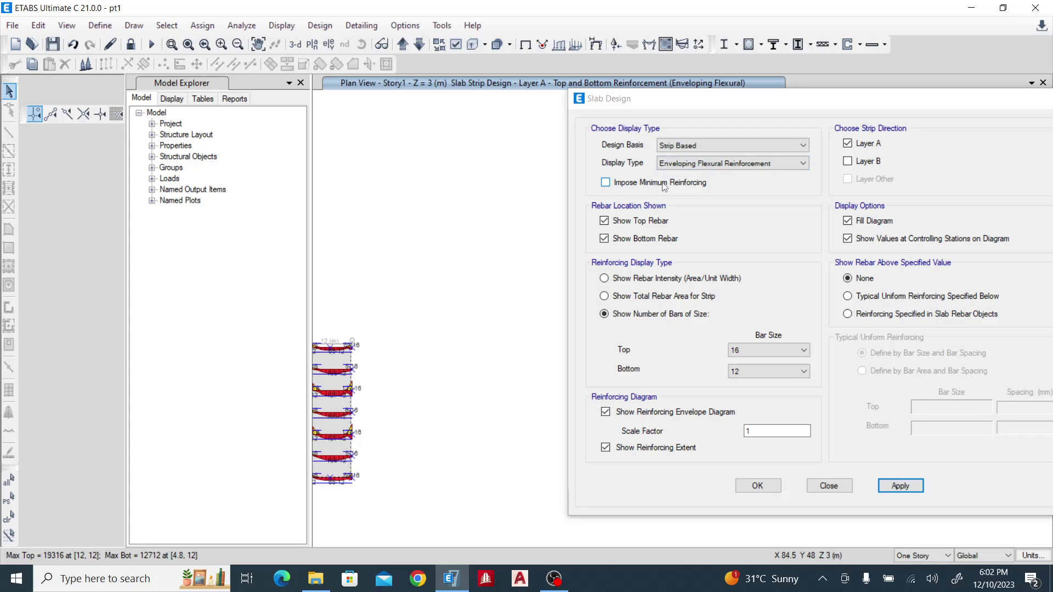
# Step: Include the Layer B strips in the slab reinforcement display together with Layer A
pyautogui.click(848, 162)
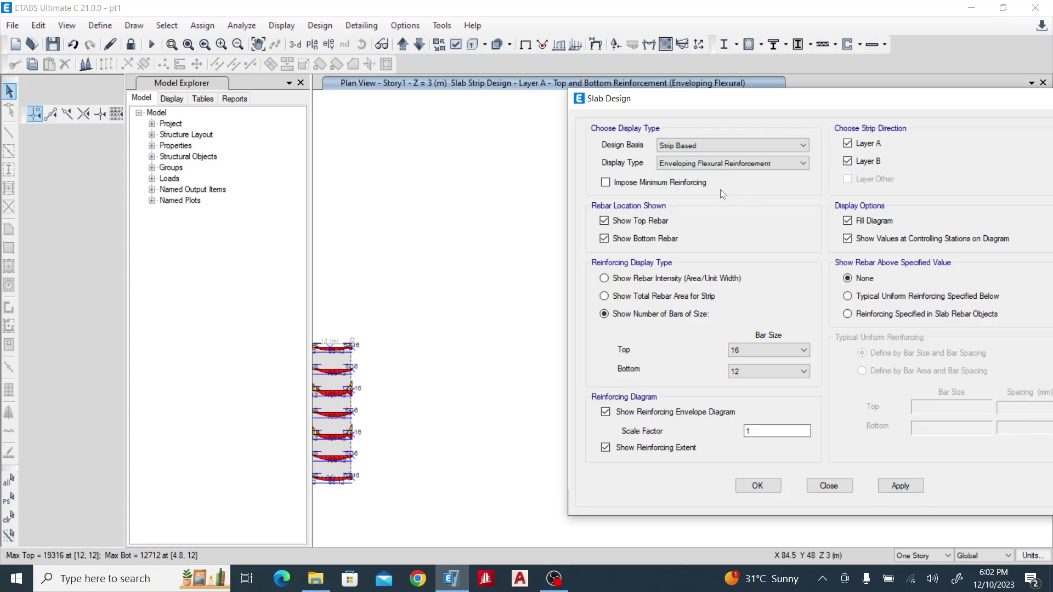
pyautogui.click(900, 486)
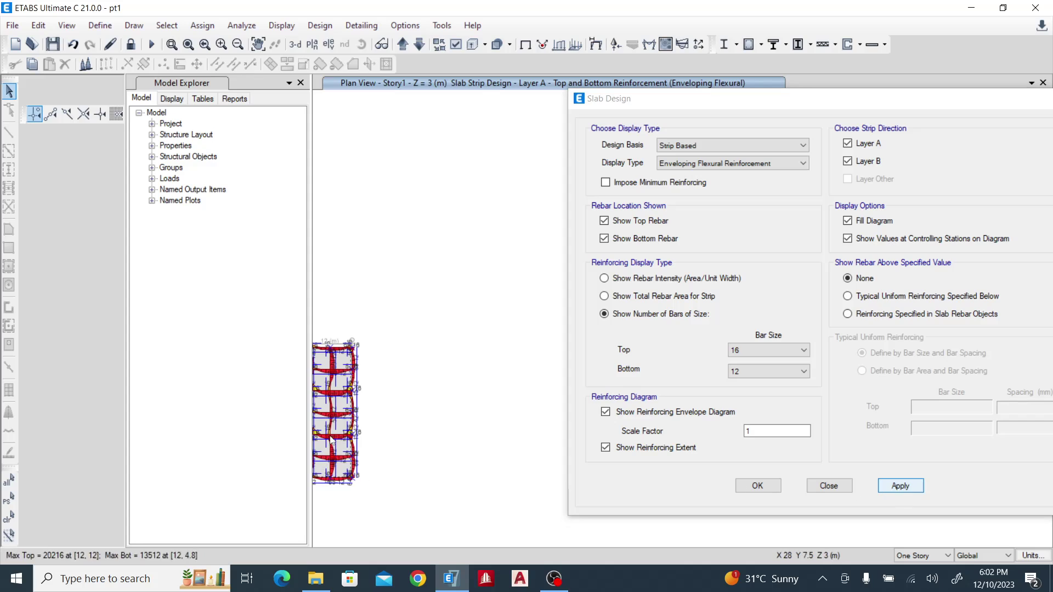
pyautogui.moveTo(336, 234); pyautogui.dragTo(527, 281, button='middle')
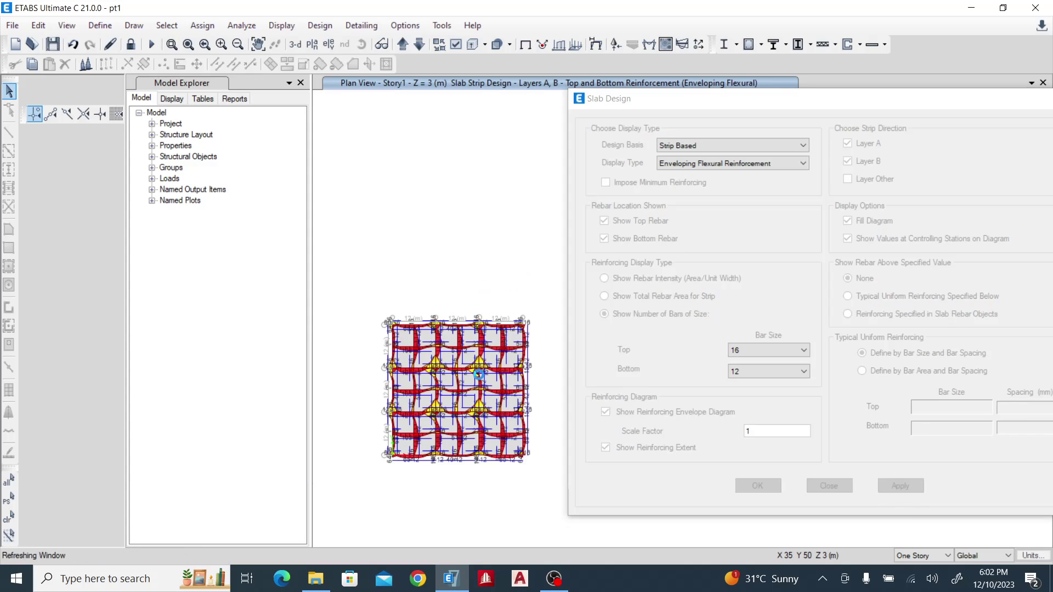
pyautogui.hotkey('ctrl', 'shift', 'a')
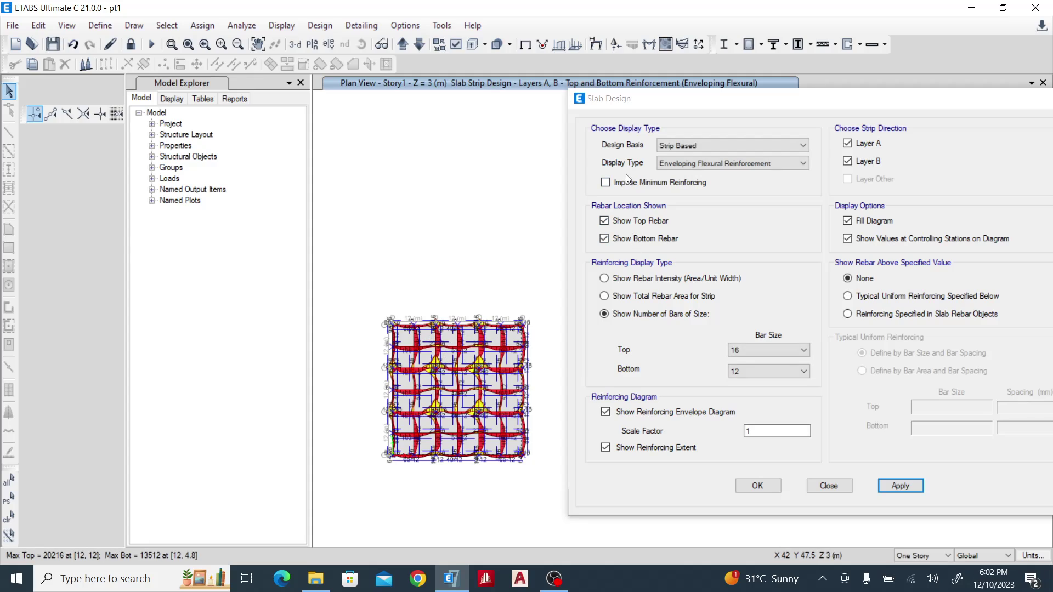
# Step: Impose minimum reinforcing on the slab design display and inspect the strip bars around the interior columns
pyautogui.click(630, 185)
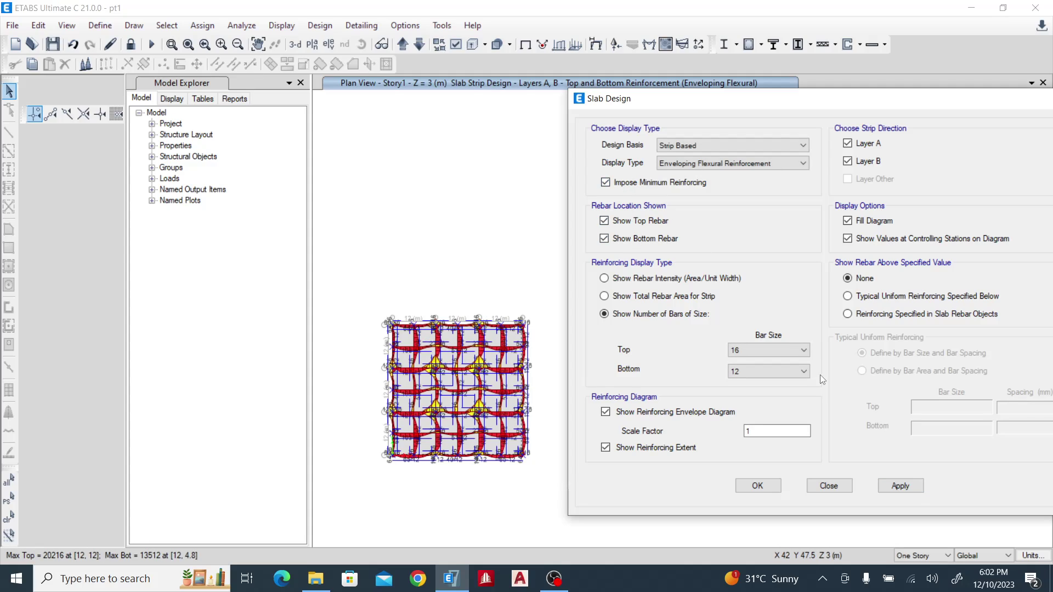
pyautogui.click(758, 486)
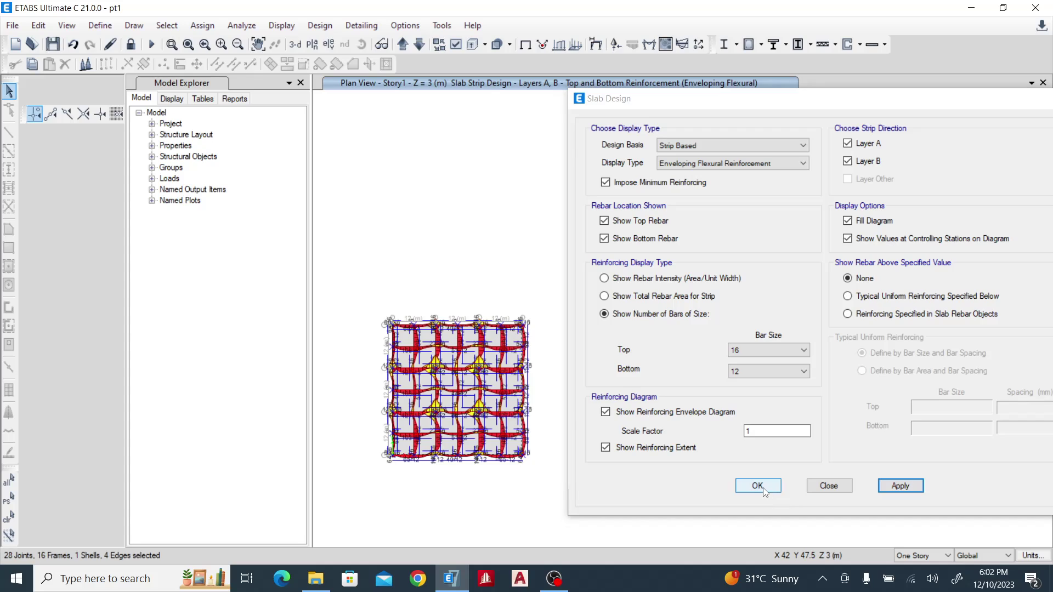
pyautogui.scroll(3, 431, 341)
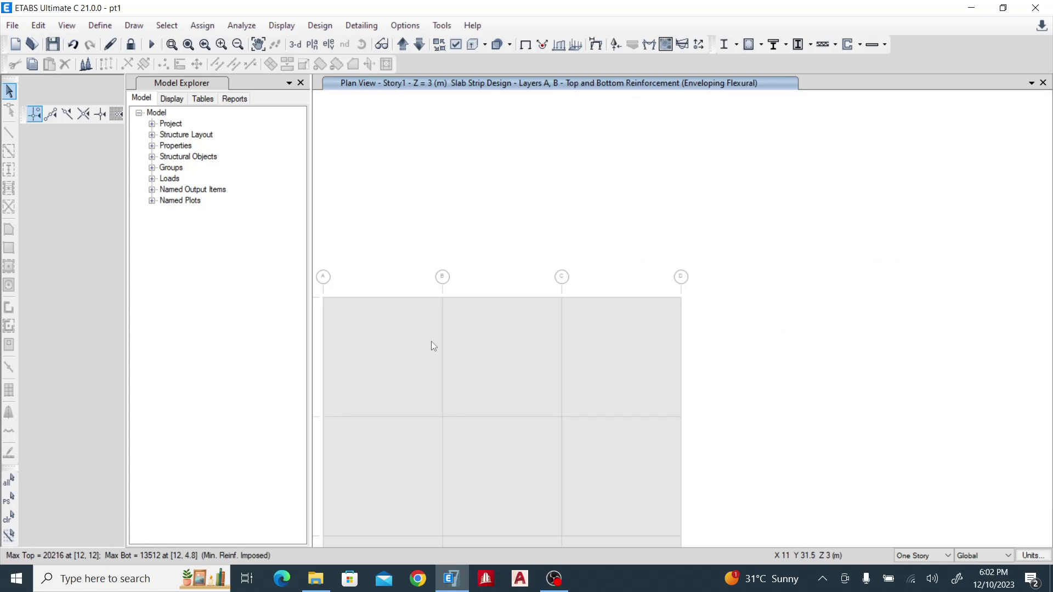
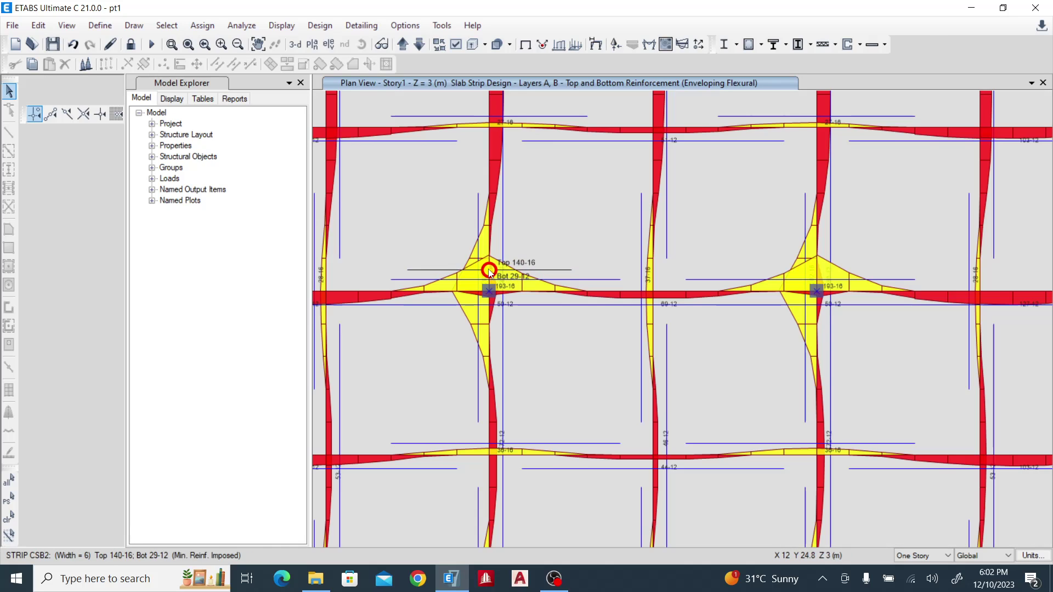
pyautogui.scroll(-1, 514, 304)
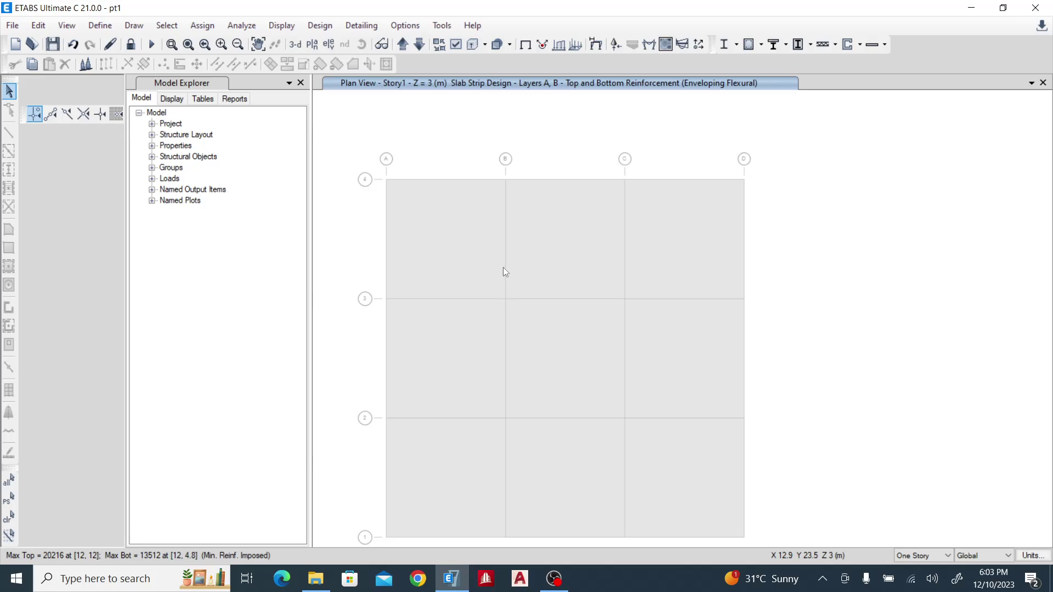
pyautogui.scroll(1, 506, 298)
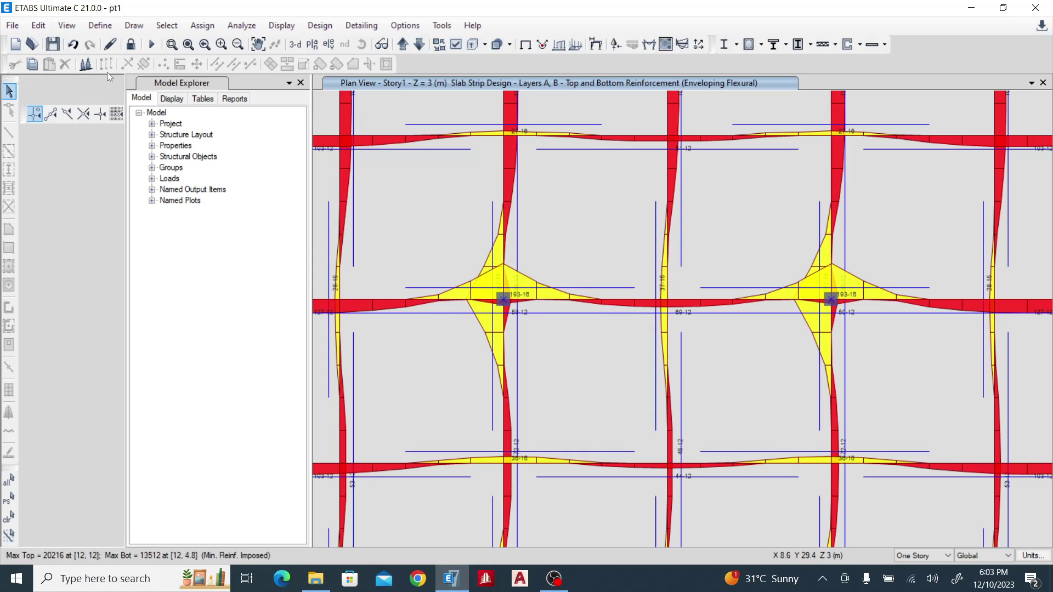
# Step: Unlock the model, deleting its analysis results, and check the geometry of the Layer B column strip along grid line B
pyautogui.click(128, 46)
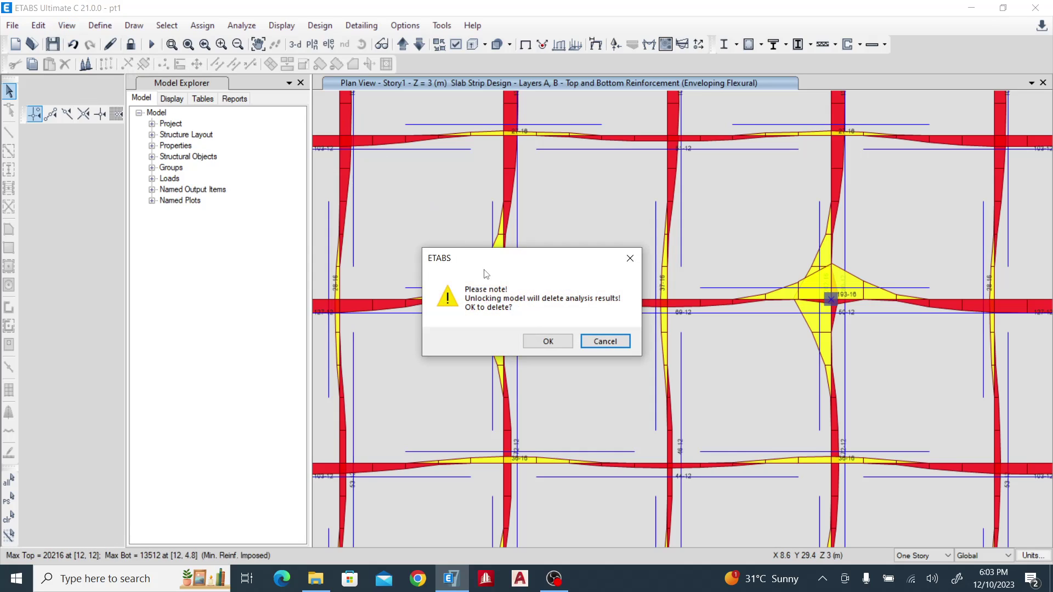
pyautogui.click(545, 343)
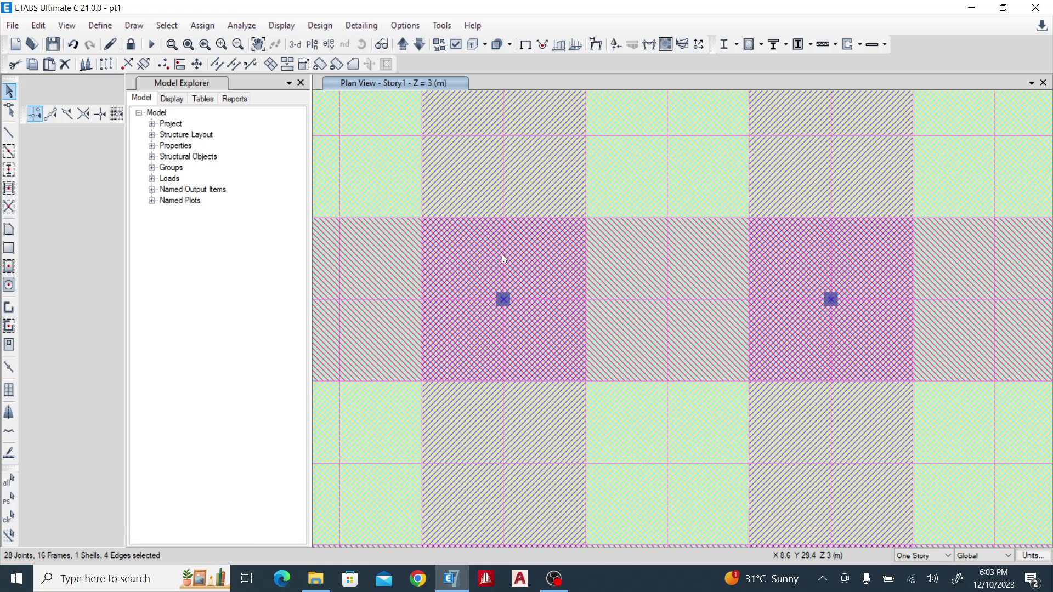
pyautogui.rightClick(506, 264)
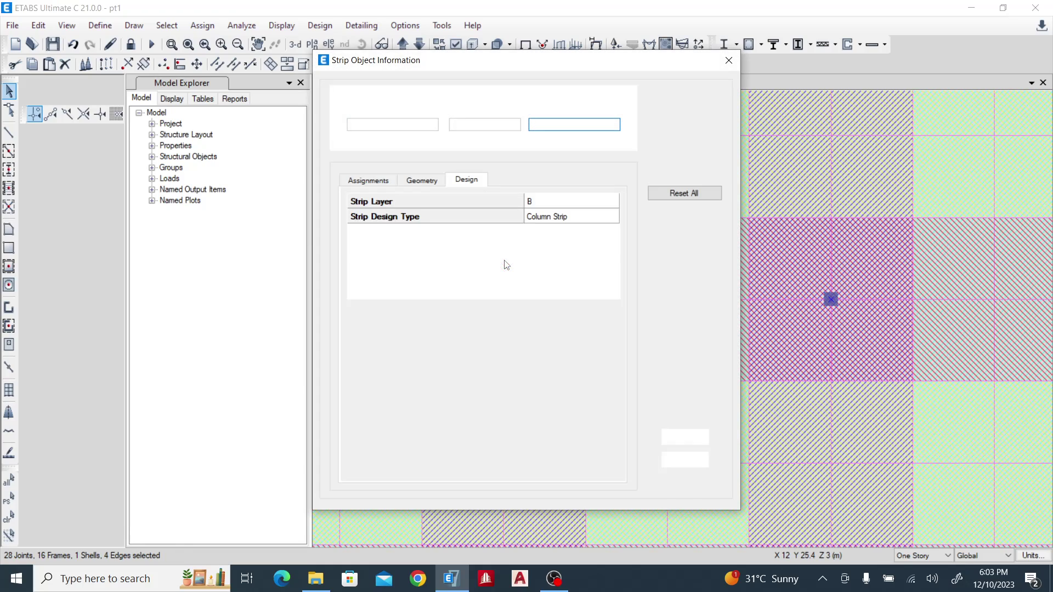
pyautogui.click(436, 182)
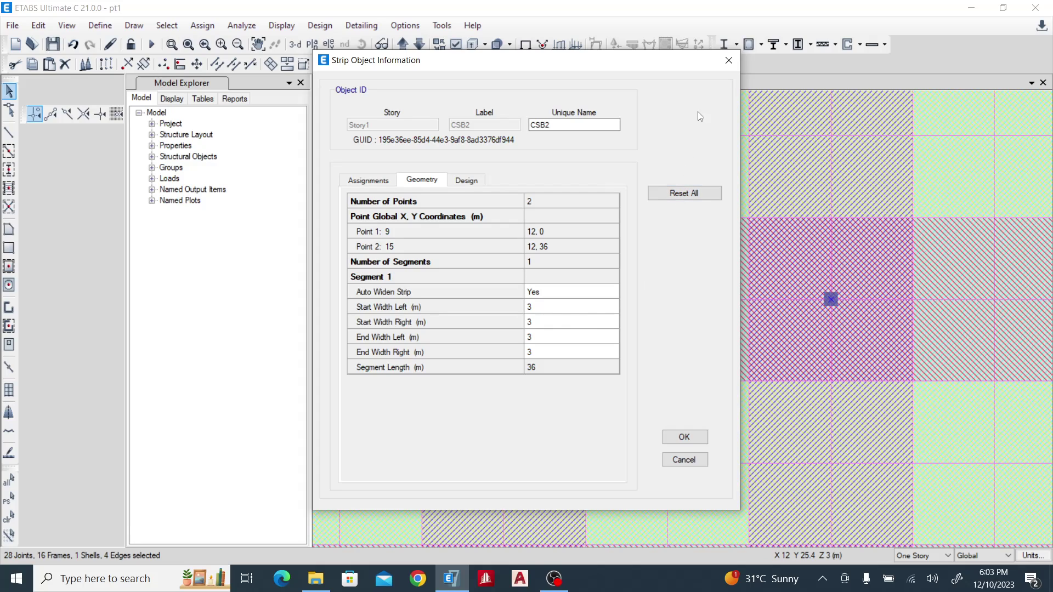
pyautogui.click(729, 60)
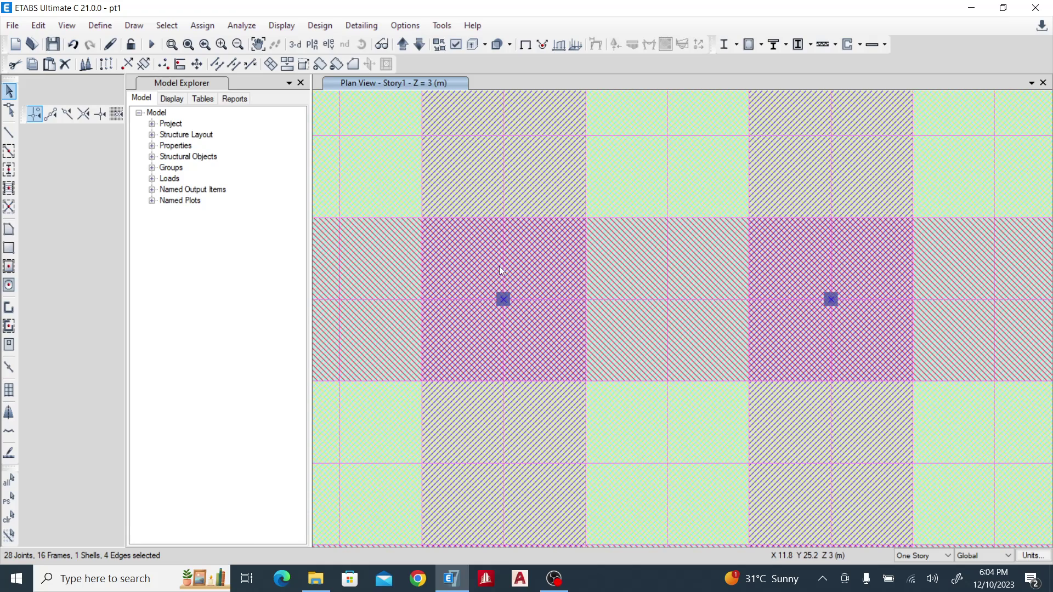
# Step: Add banded tendons 1524 mm wide with property Tendon1 and a Parabola profile to the four column strips along grid lines A to D
pyautogui.press('F3')
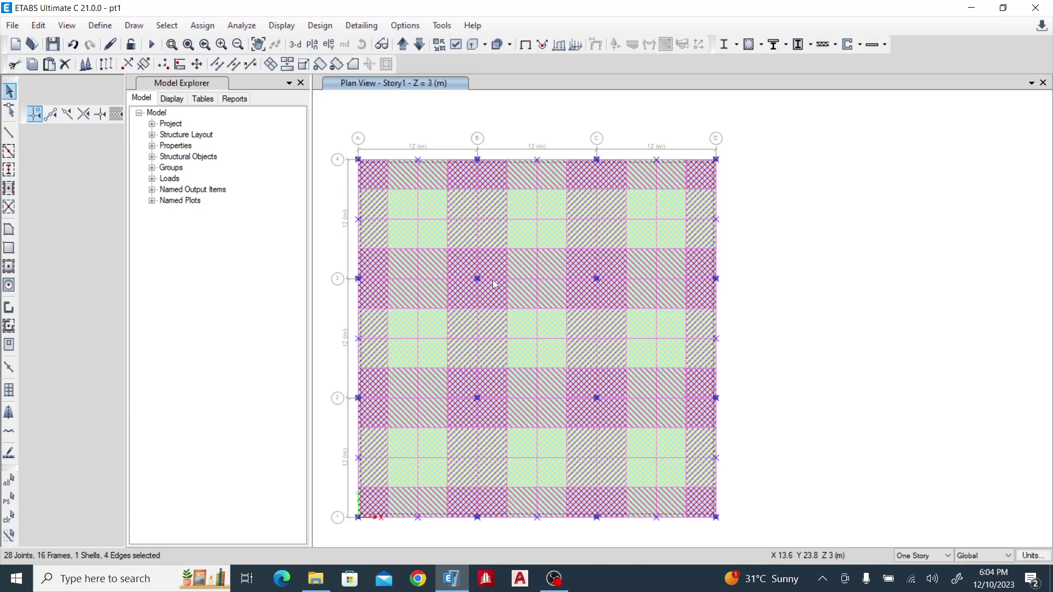
pyautogui.hotkey('ctrl', 'q')
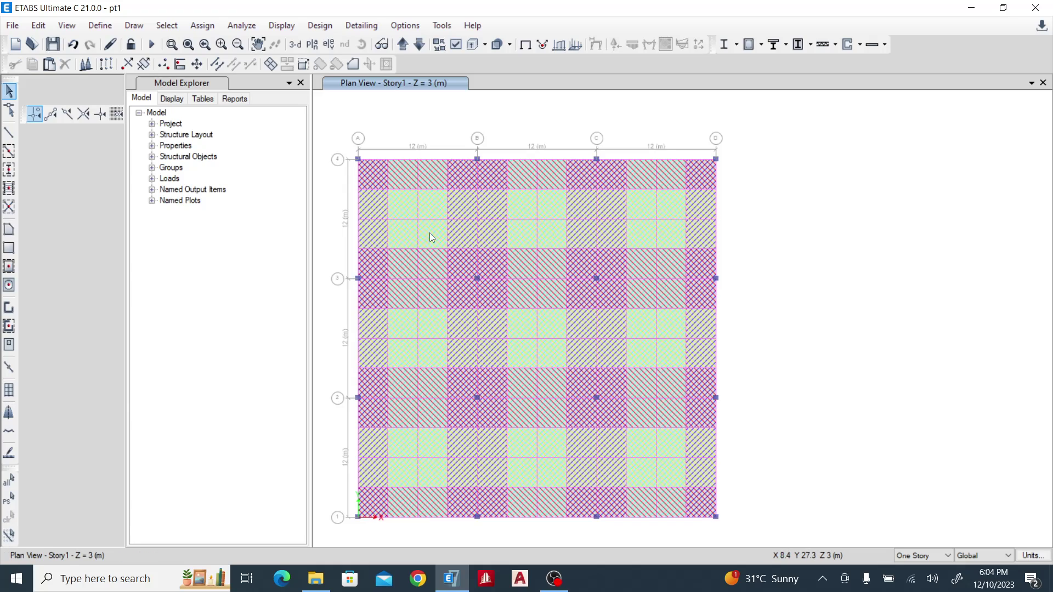
pyautogui.click(363, 204)
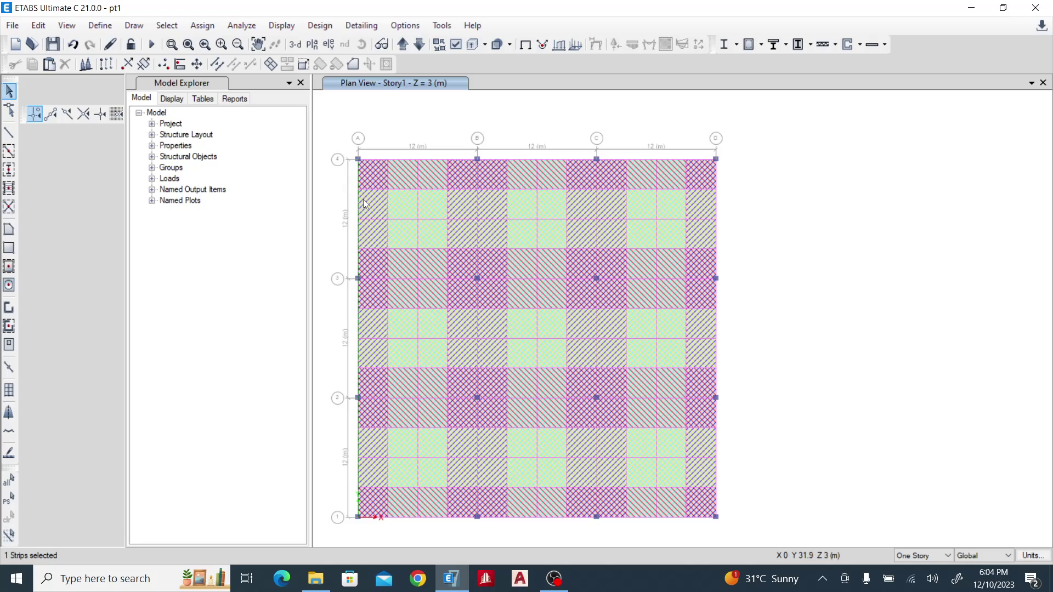
pyautogui.click(478, 210)
pyautogui.click(598, 207)
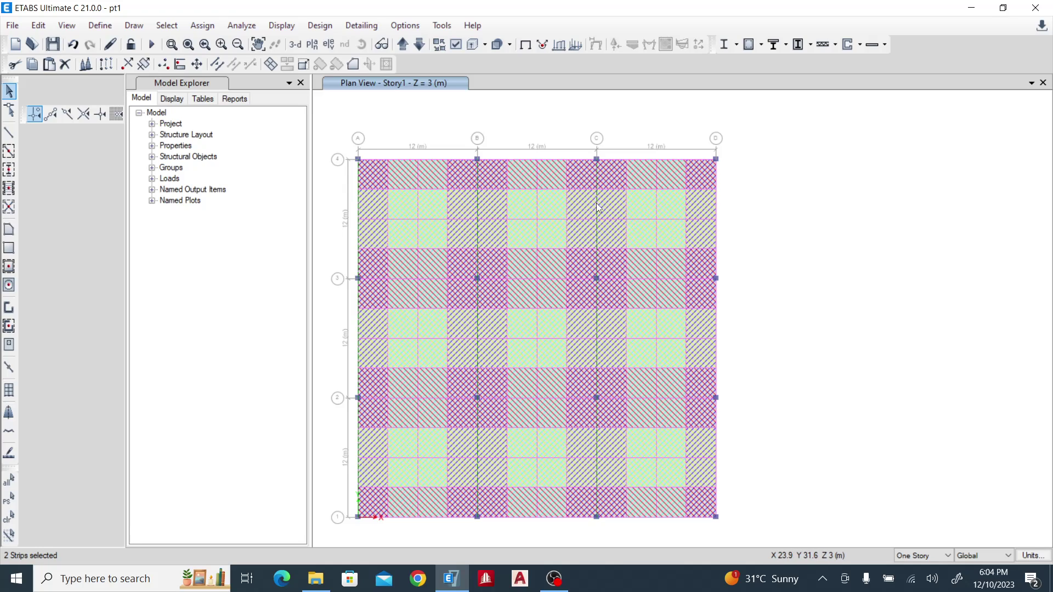
pyautogui.click(717, 211)
pyautogui.click(717, 210)
pyautogui.click(38, 25)
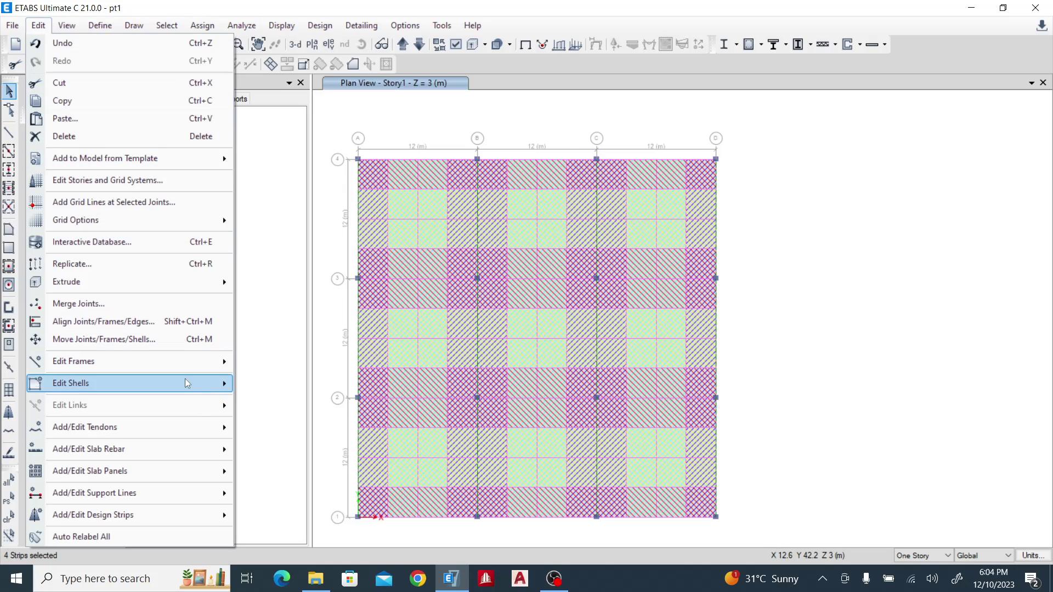
pyautogui.moveTo(166, 438)
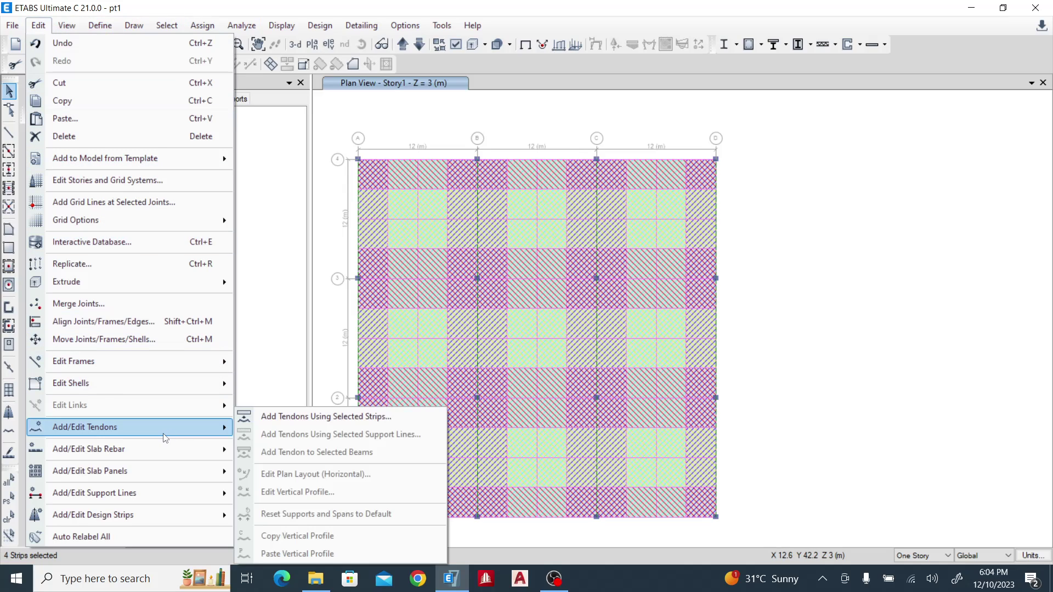
pyautogui.click(291, 423)
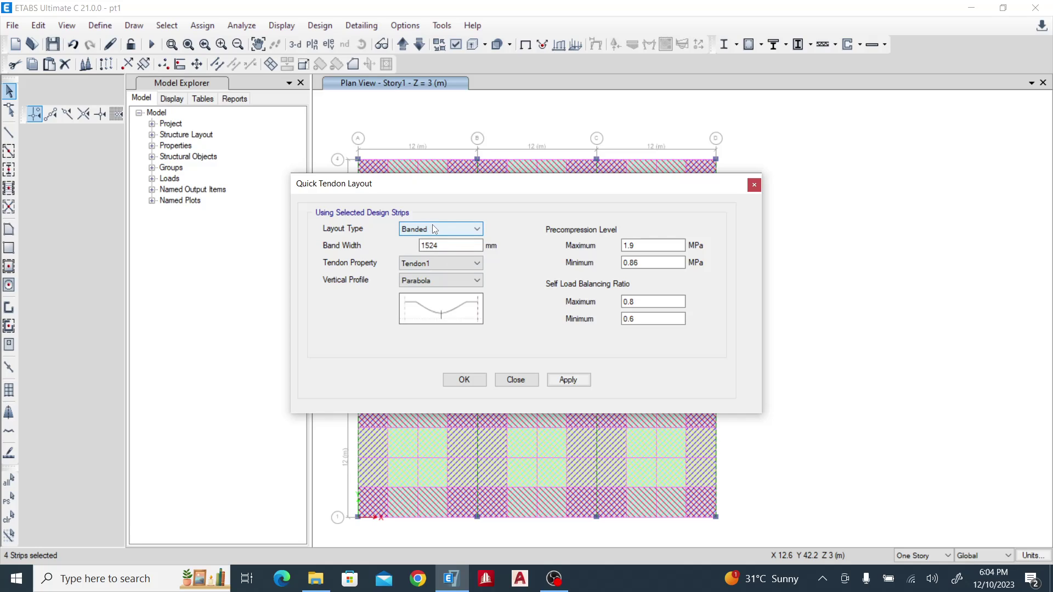
pyautogui.click(436, 246)
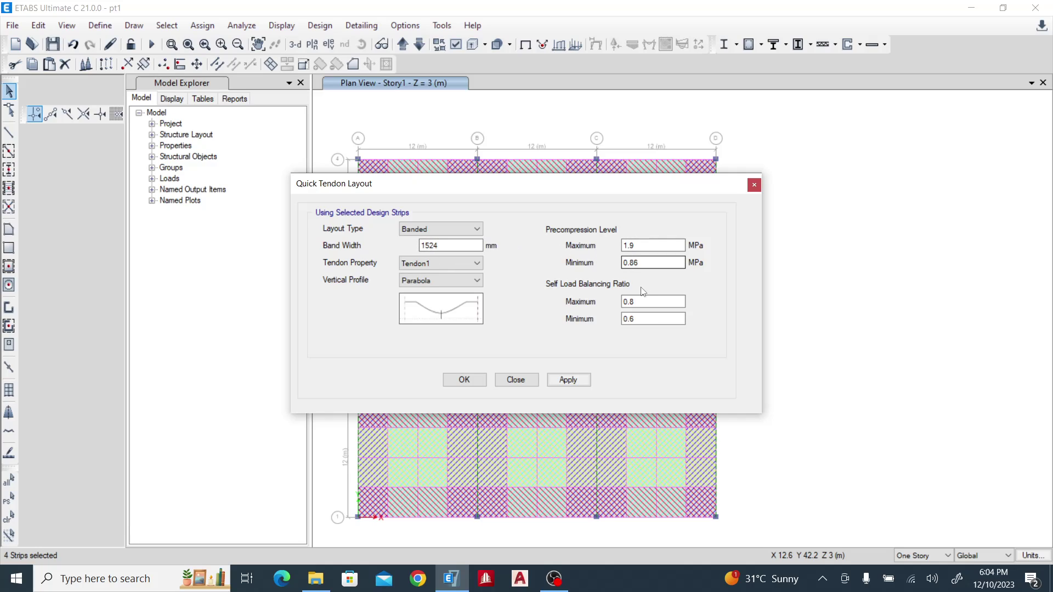
pyautogui.click(558, 381)
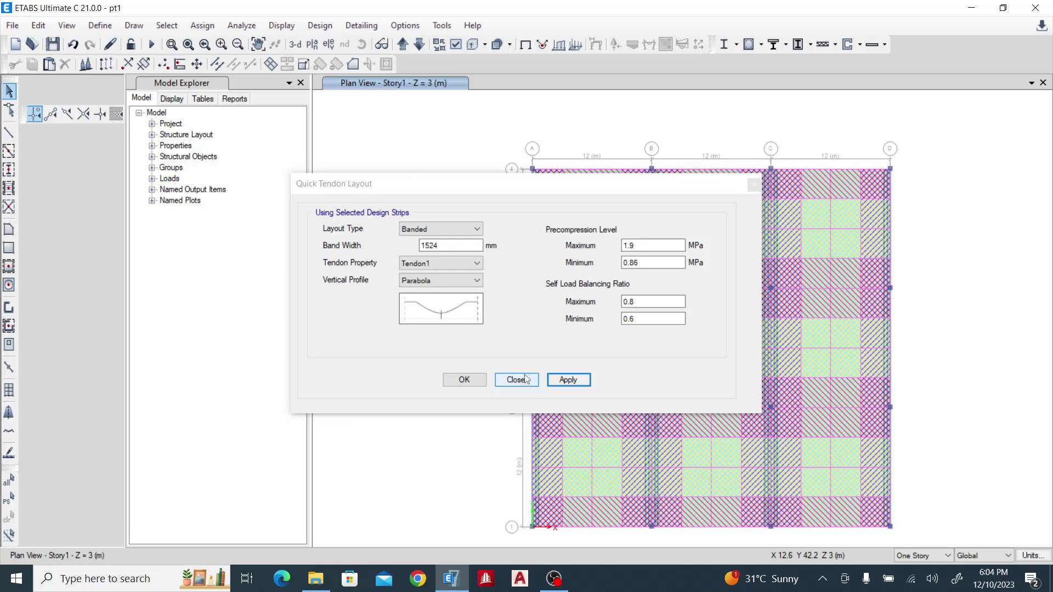
# Step: Inspect the banded tendon layout around the edge column at grid B-4 and close the Quick Tendon Layout form
pyautogui.moveTo(548, 184); pyautogui.dragTo(210, 171)
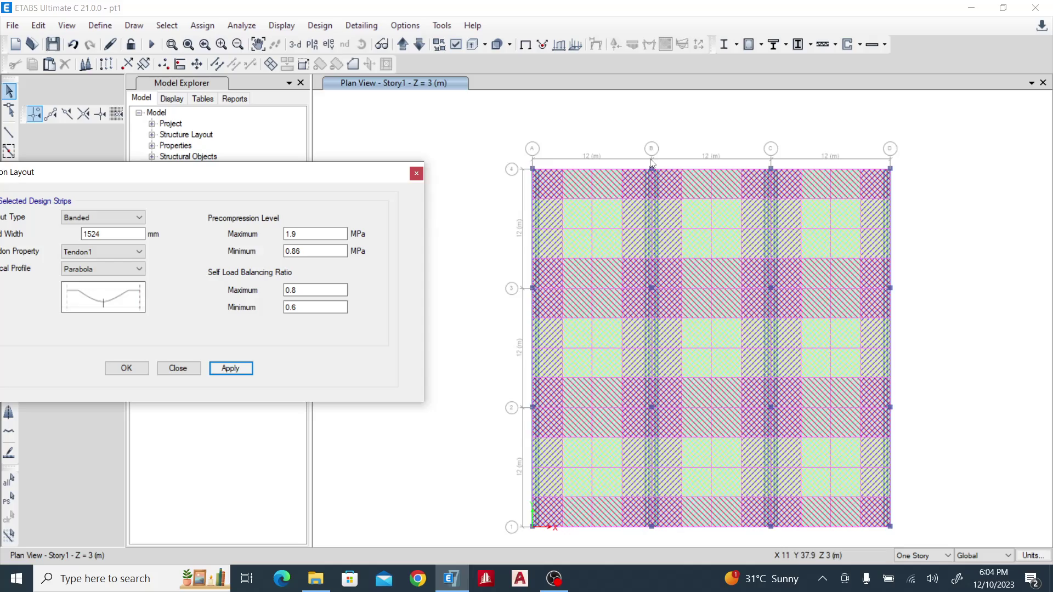
pyautogui.scroll(3, 658, 170)
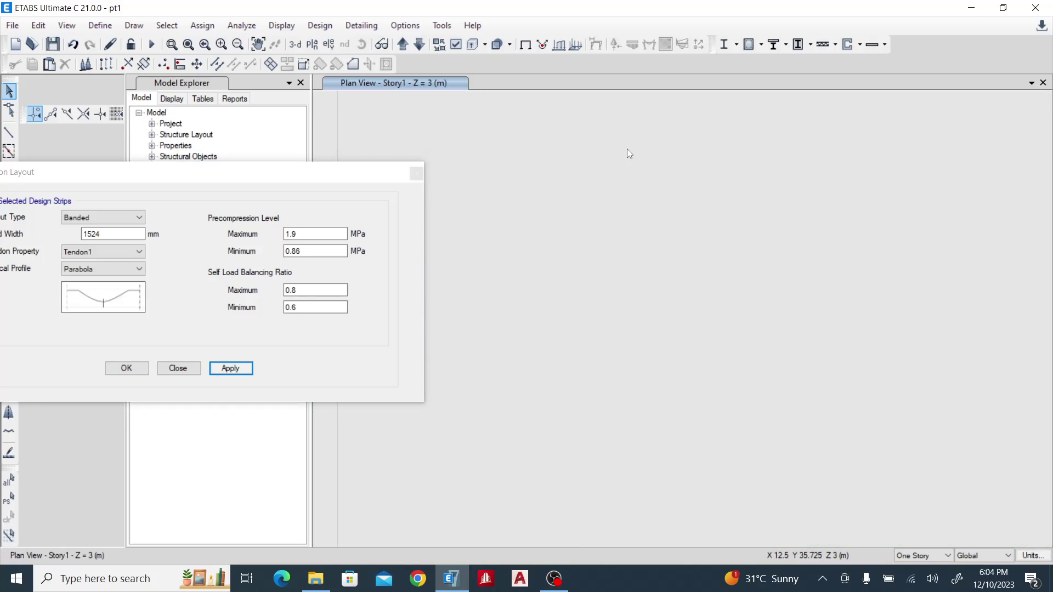
pyautogui.scroll(1, 622, 150)
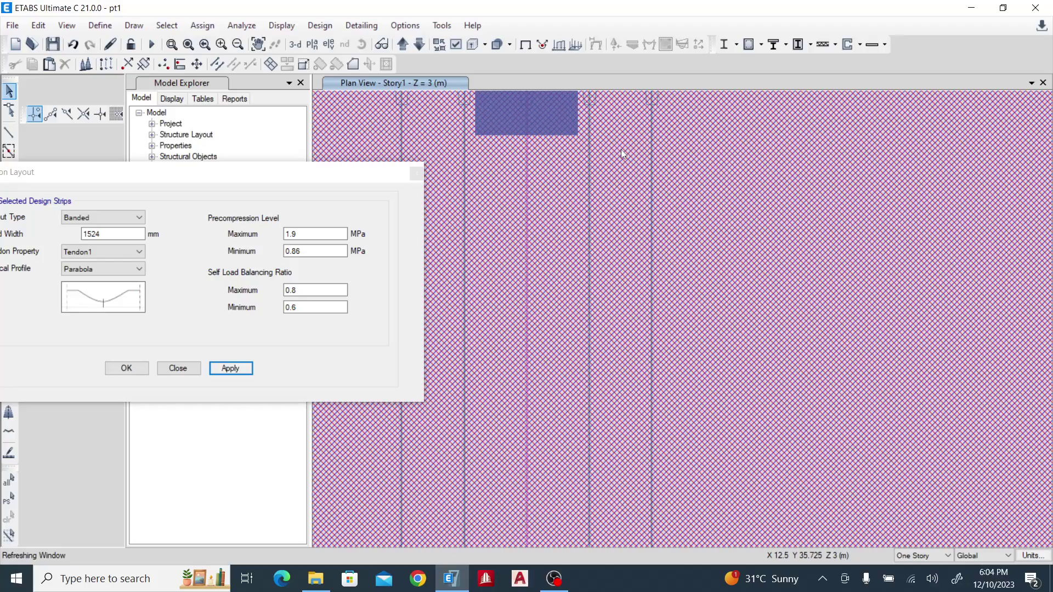
pyautogui.scroll(-2, 623, 151)
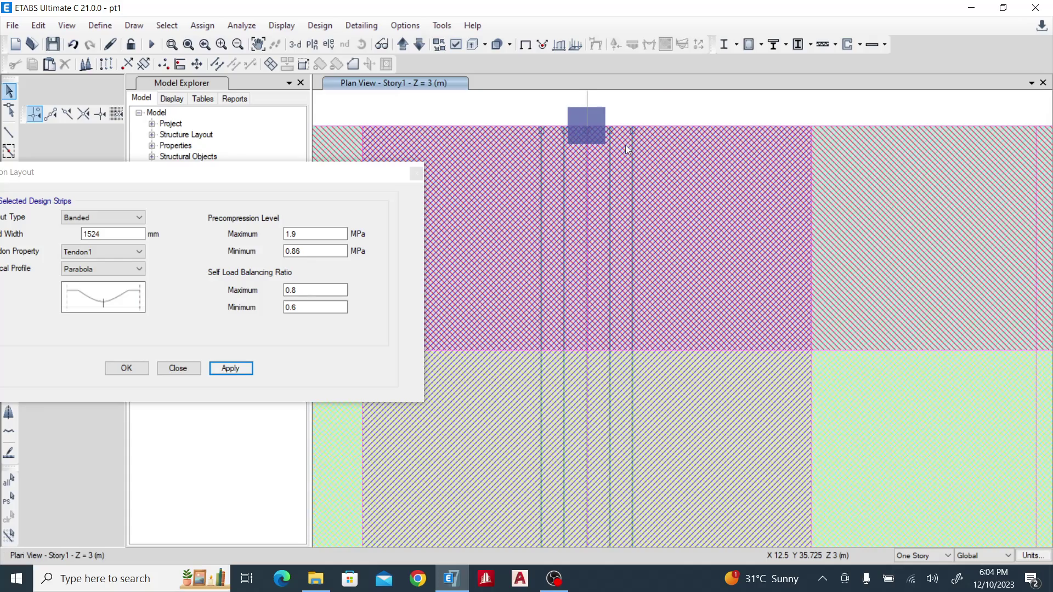
pyautogui.scroll(-2, 629, 147)
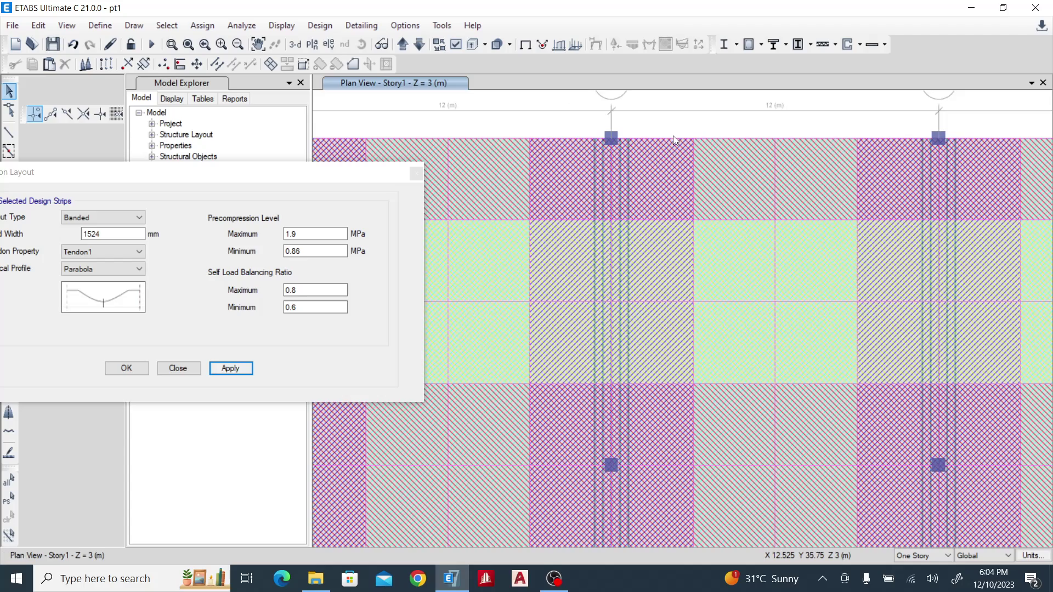
pyautogui.scroll(-3, 674, 140)
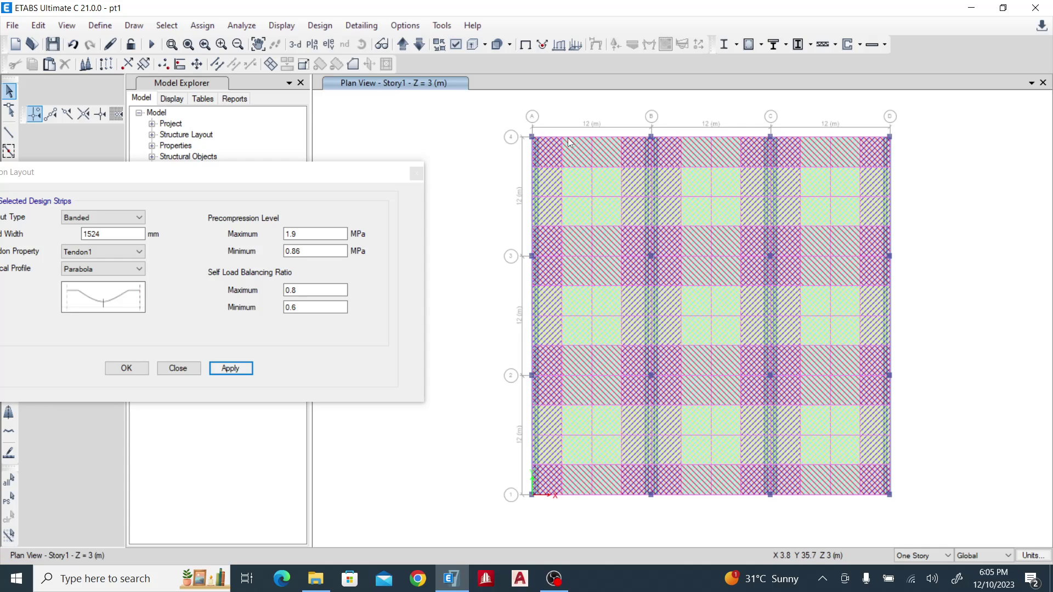
pyautogui.click(416, 173)
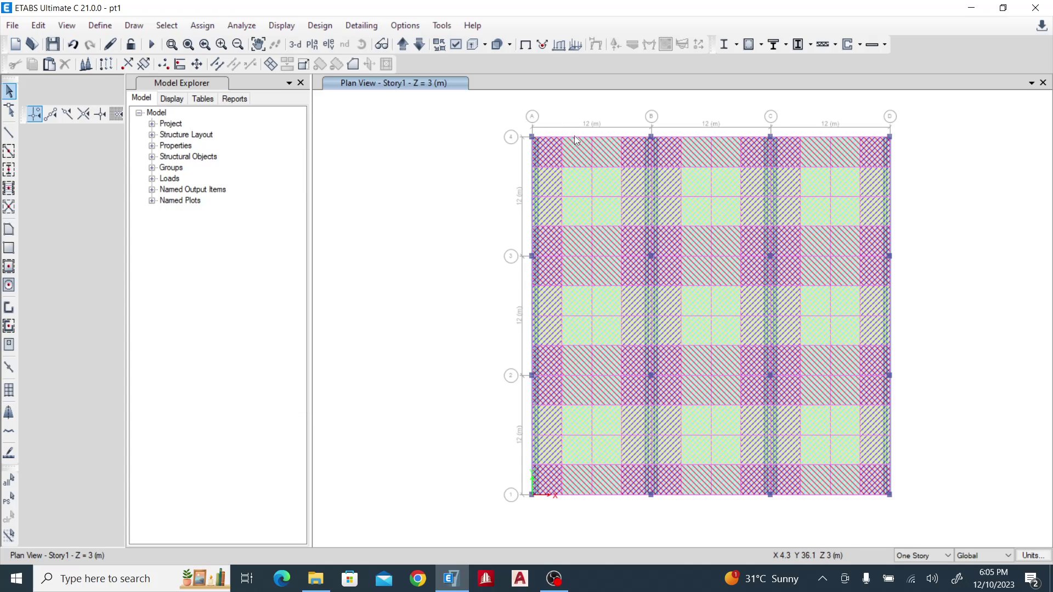
# Step: Add distributed Tendon1 tendons at 914.4 mm spacing with a Reverse Parabola profile to the four column strips along grid lines 1 to 4
pyautogui.click(575, 139)
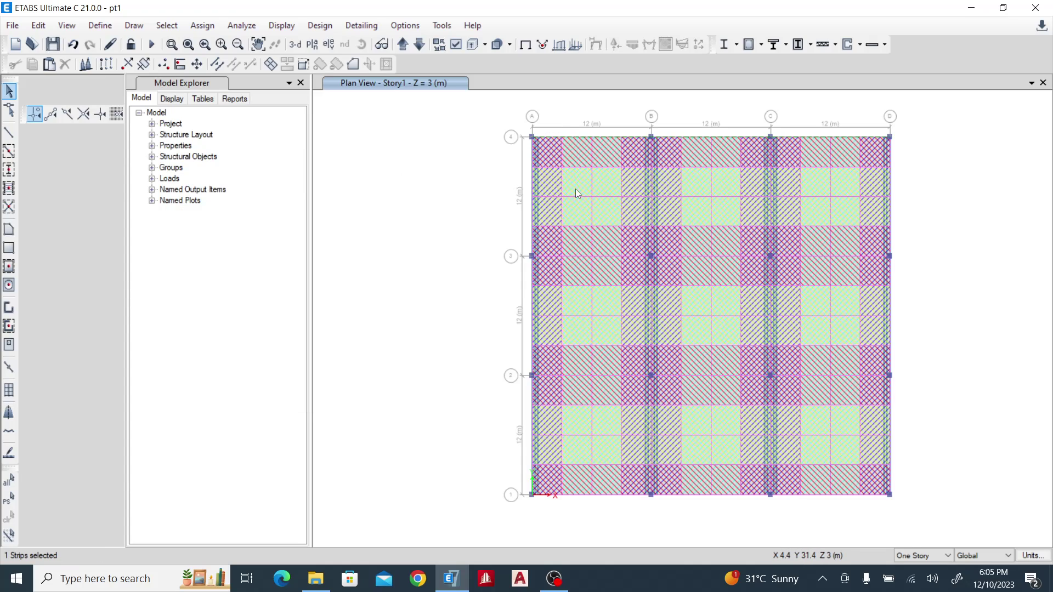
pyautogui.click(571, 256)
pyautogui.click(571, 375)
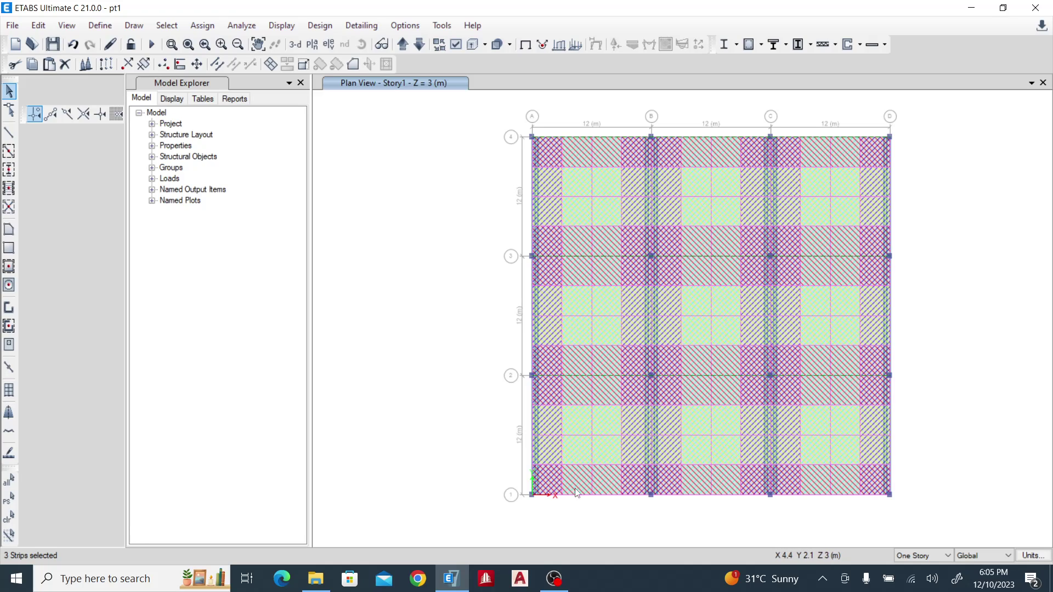
pyautogui.click(572, 495)
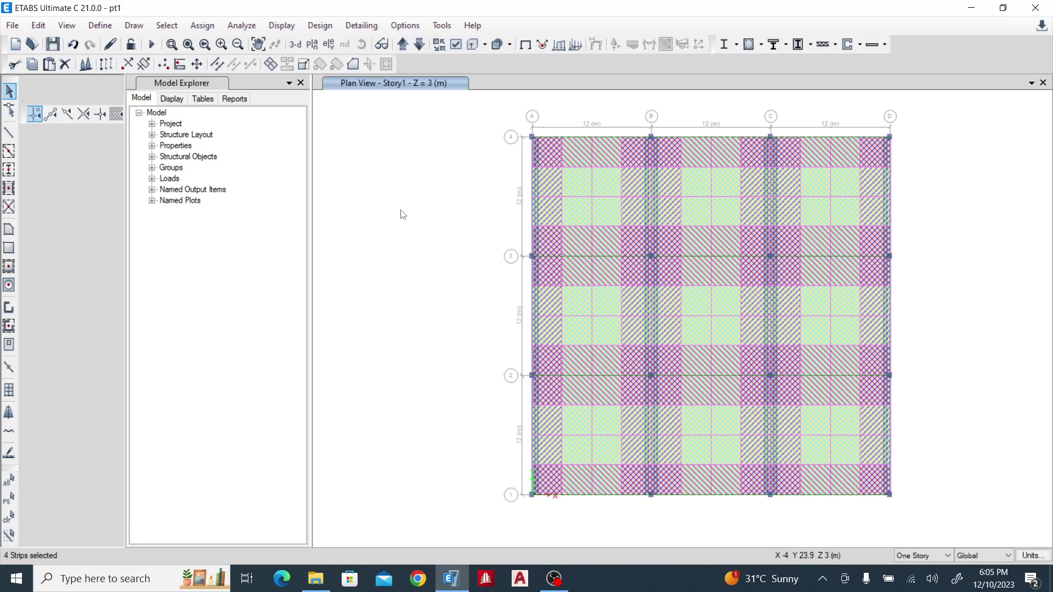
pyautogui.click(46, 28)
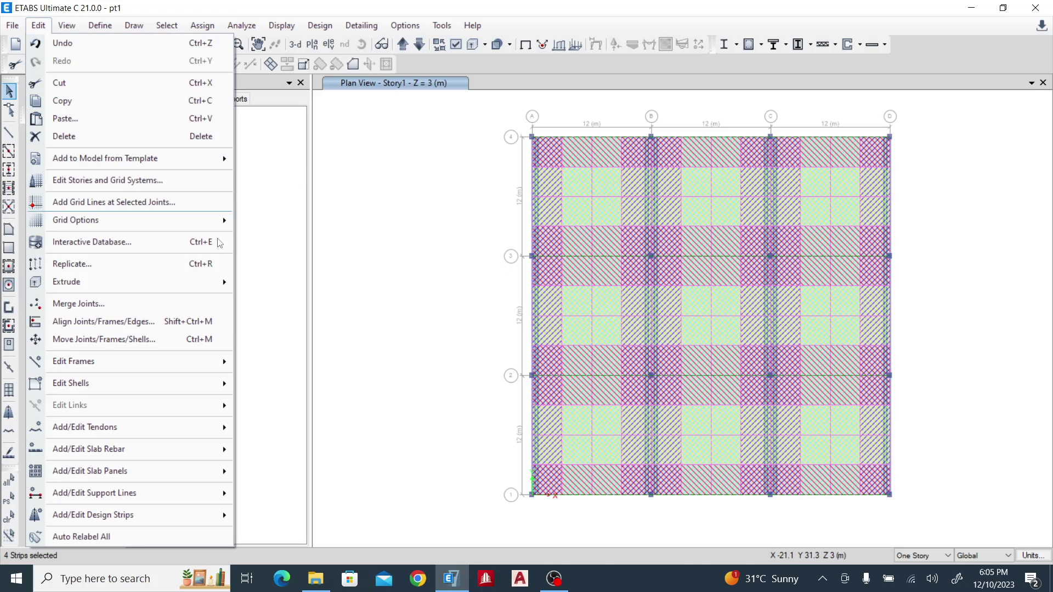
pyautogui.moveTo(219, 427)
pyautogui.click(307, 416)
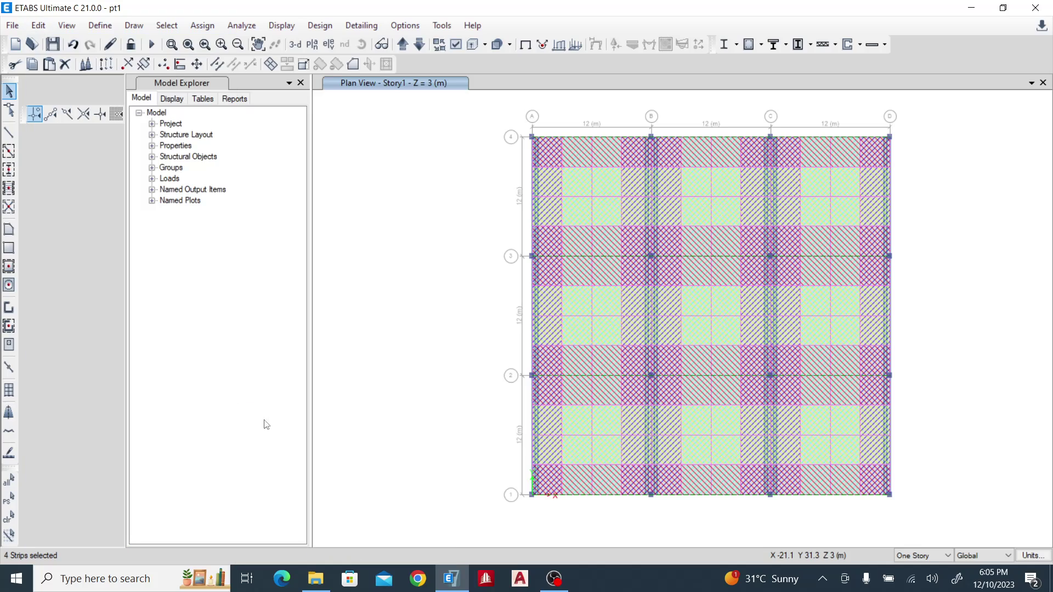
pyautogui.click(103, 218)
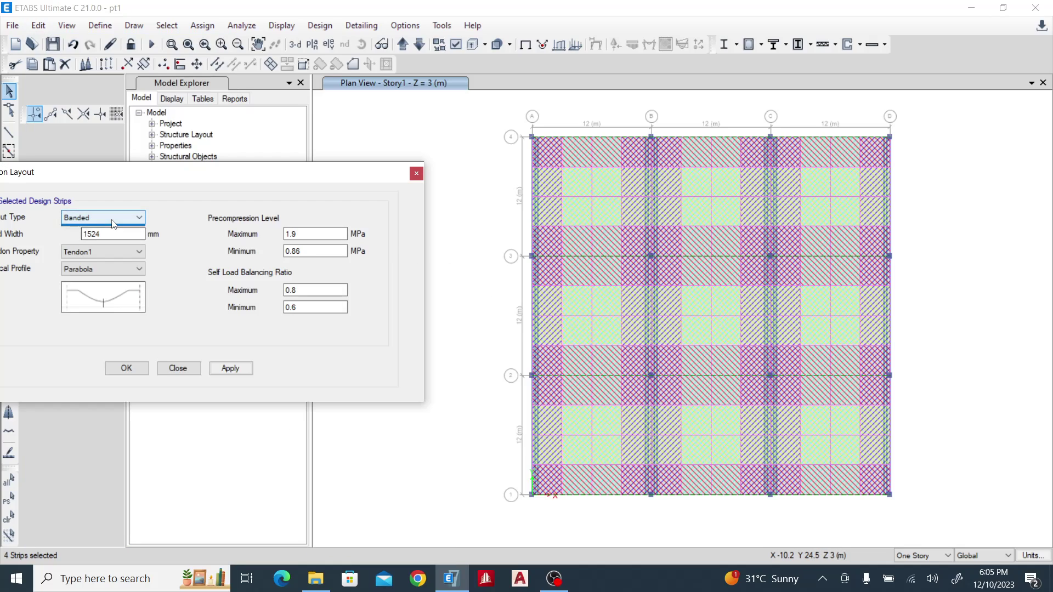
pyautogui.click(104, 234)
pyautogui.click(104, 269)
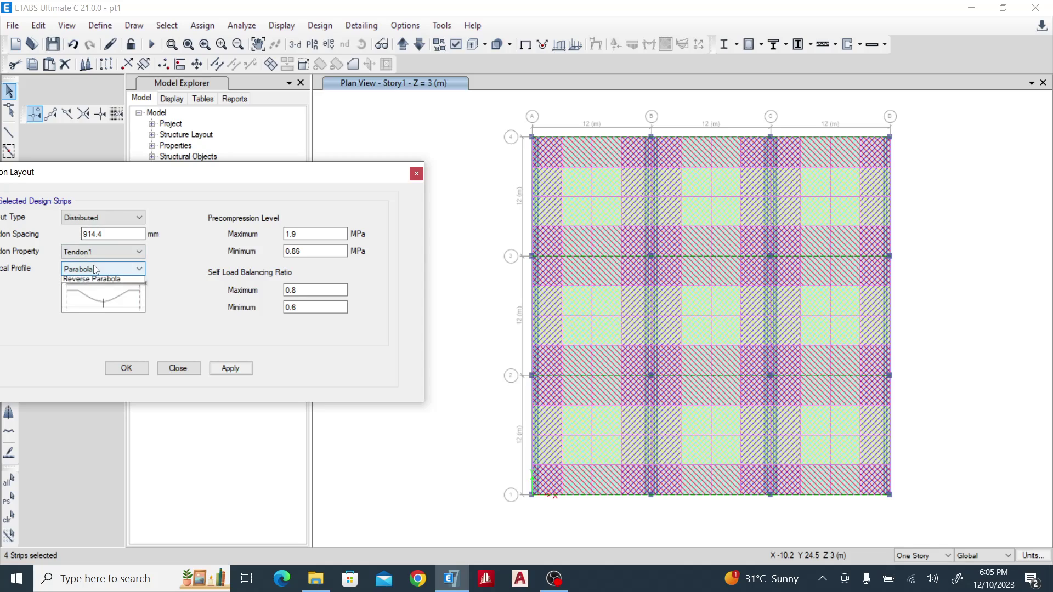
pyautogui.click(96, 287)
pyautogui.click(126, 367)
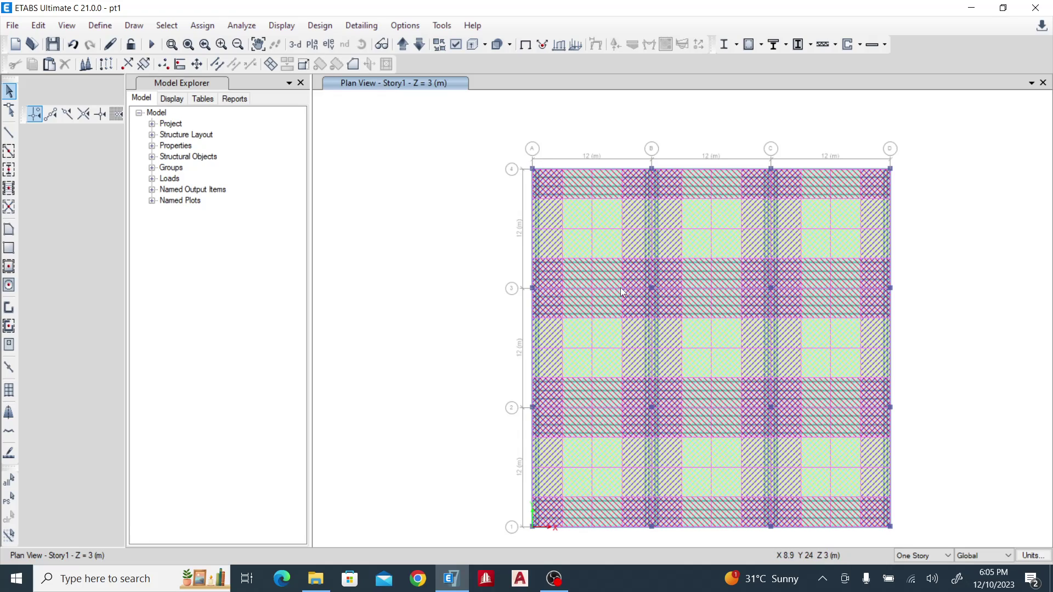
# Step: Examine the vertical profile and strand data of distributed tendon 28 on grid line 3
pyautogui.click(602, 290)
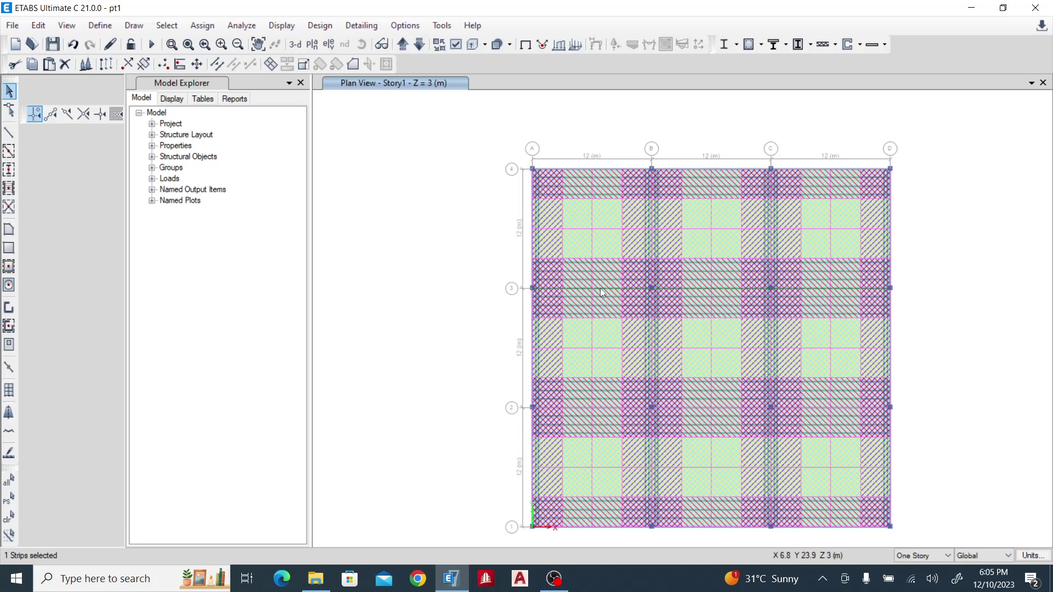
pyautogui.keyDown('ctrl'); pyautogui.click(602, 292); pyautogui.keyUp('ctrl')
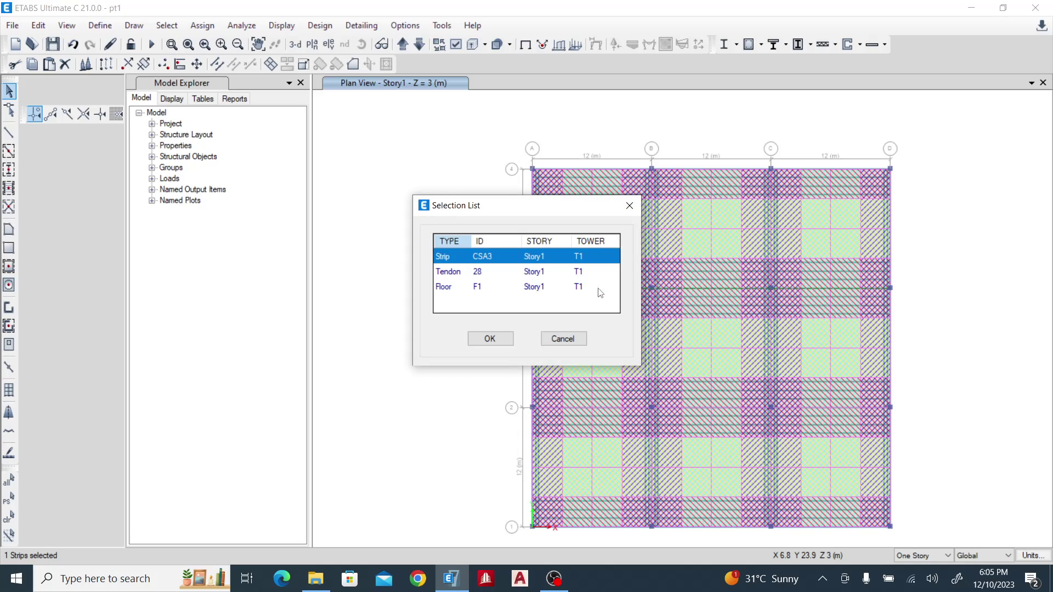
pyautogui.click(448, 272)
pyautogui.click(489, 338)
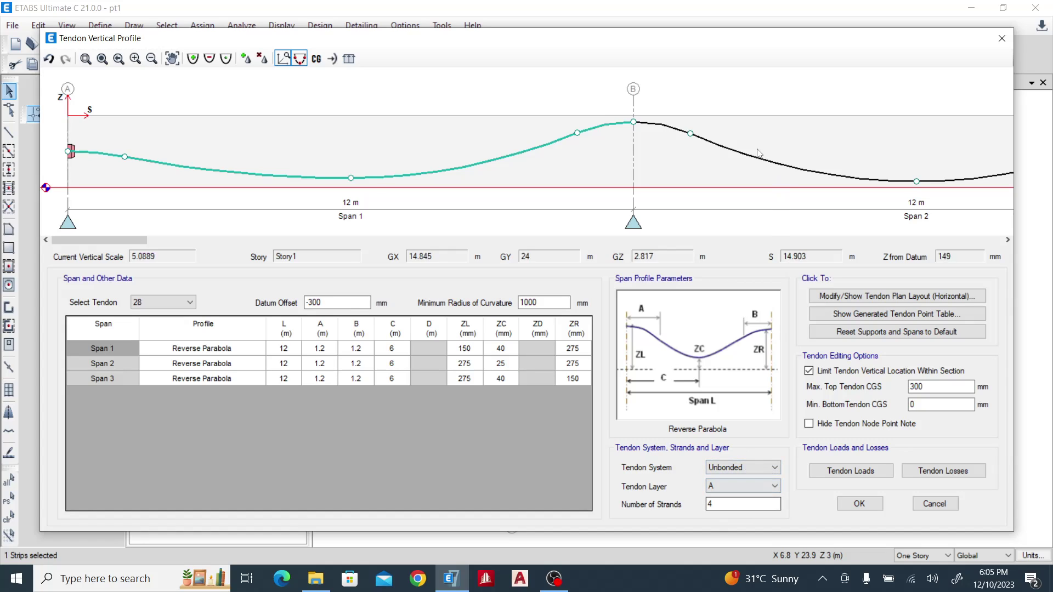
pyautogui.click(1011, 41)
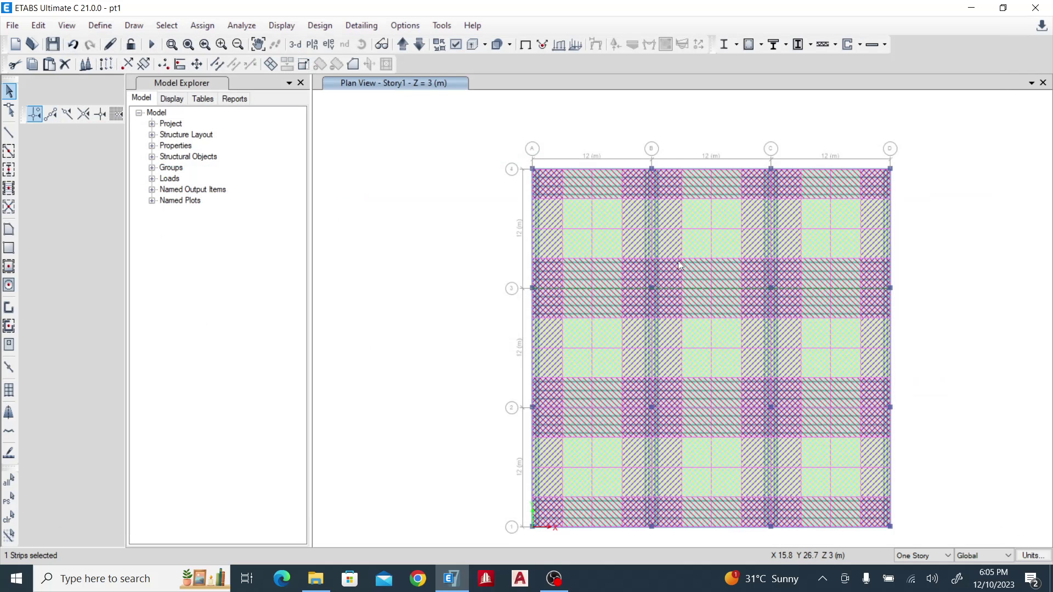
# Step: Examine the vertical profile and strand data of banded tendon 7 beside grid line B
pyautogui.click(678, 266)
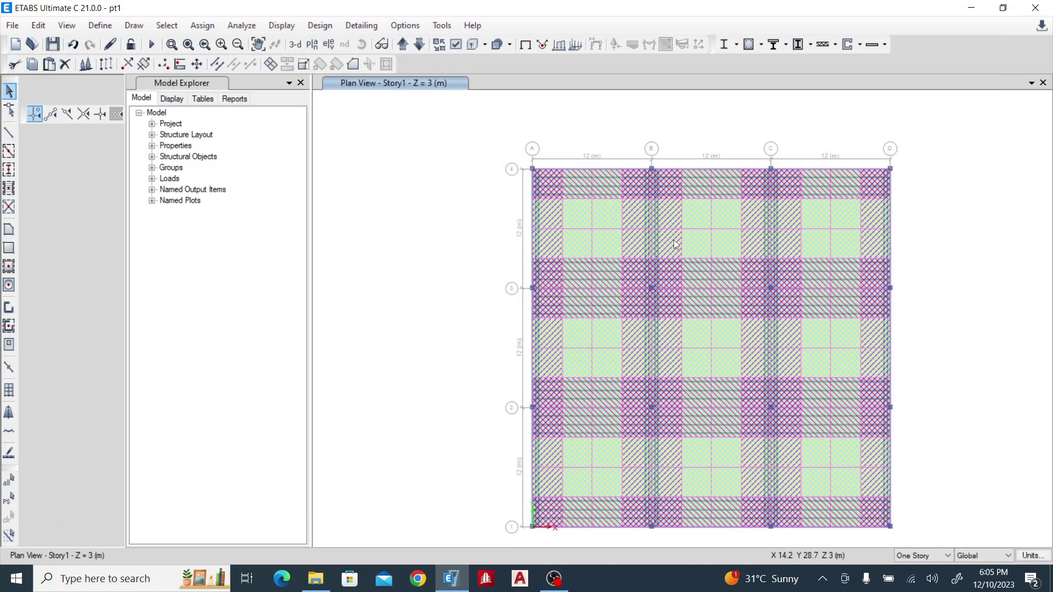
pyautogui.click(653, 212)
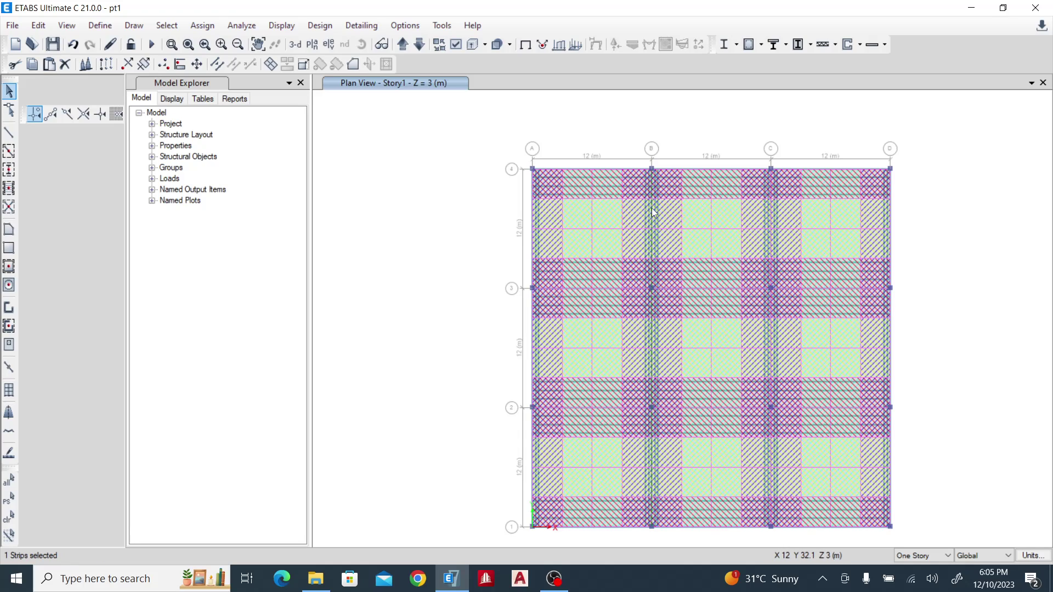
pyautogui.keyDown('ctrl'); pyautogui.click(653, 213); pyautogui.keyUp('ctrl')
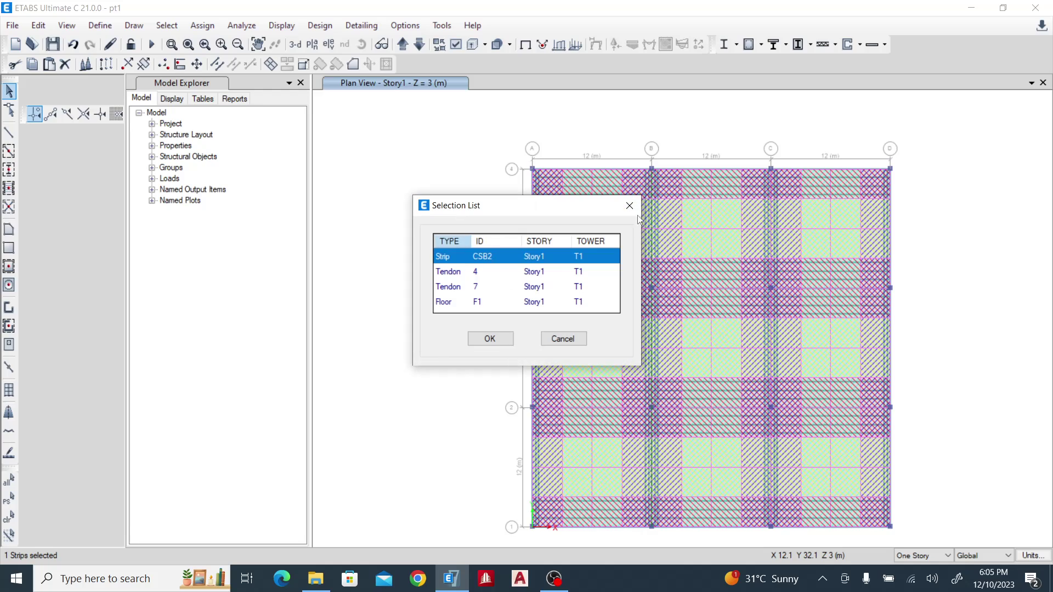
pyautogui.click(456, 288)
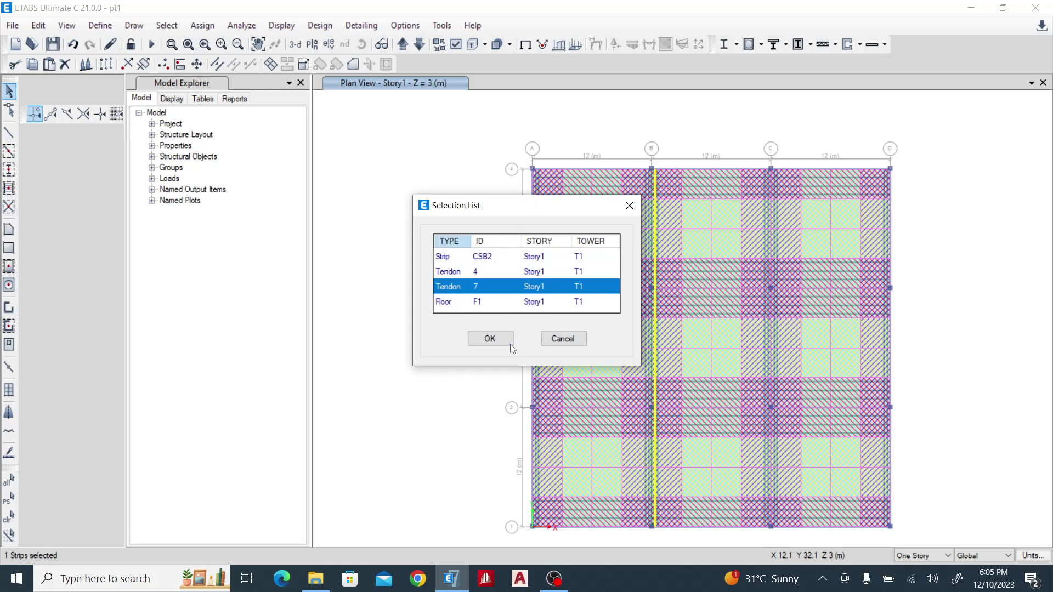
pyautogui.click(497, 339)
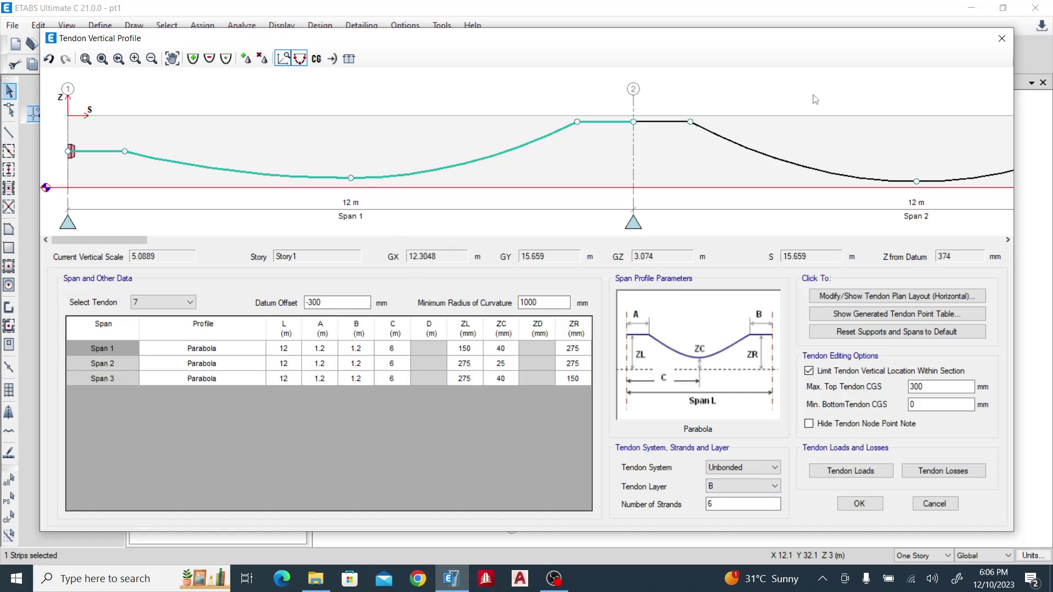
pyautogui.click(1002, 38)
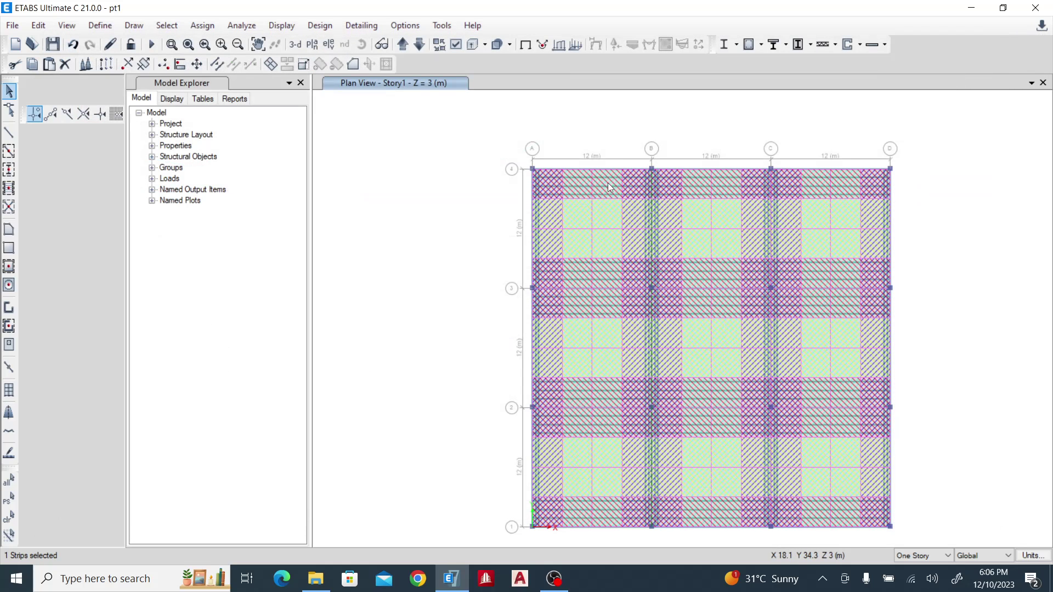
# Step: Run the analysis of the model with the added tendons
pyautogui.click(155, 48)
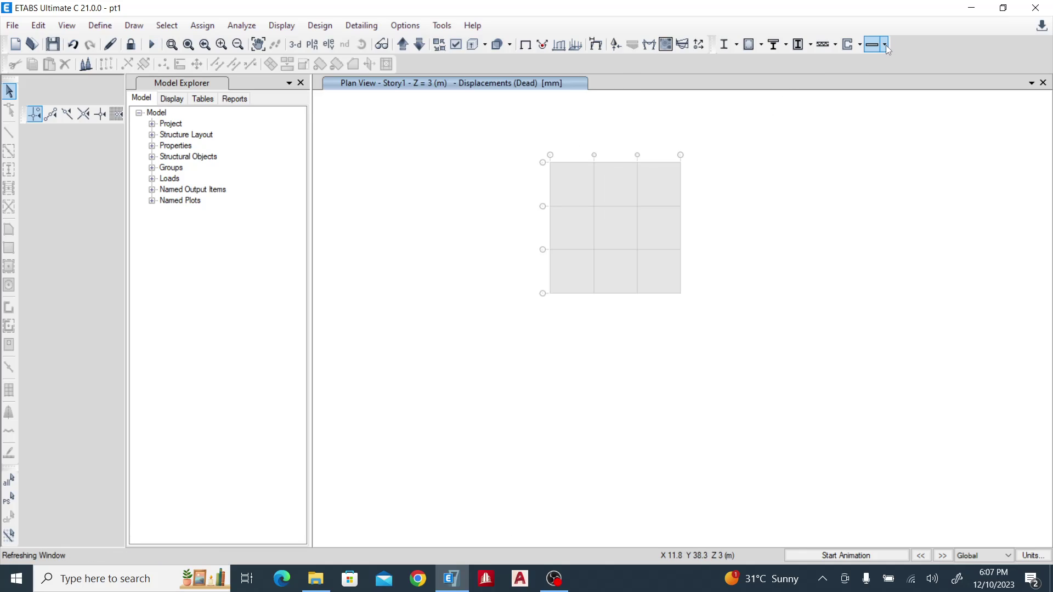
# Step: Review the Eurocode 2-2004 concrete slab design preferences, covering factors, minimum cover and P/T stress check, and accept them
pyautogui.click(885, 45)
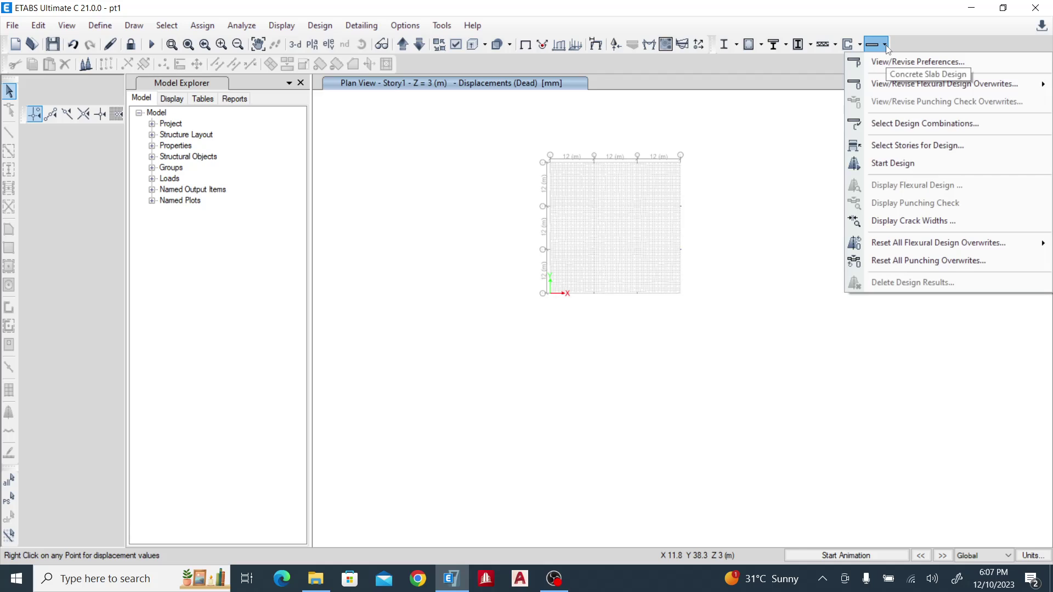
pyautogui.click(882, 63)
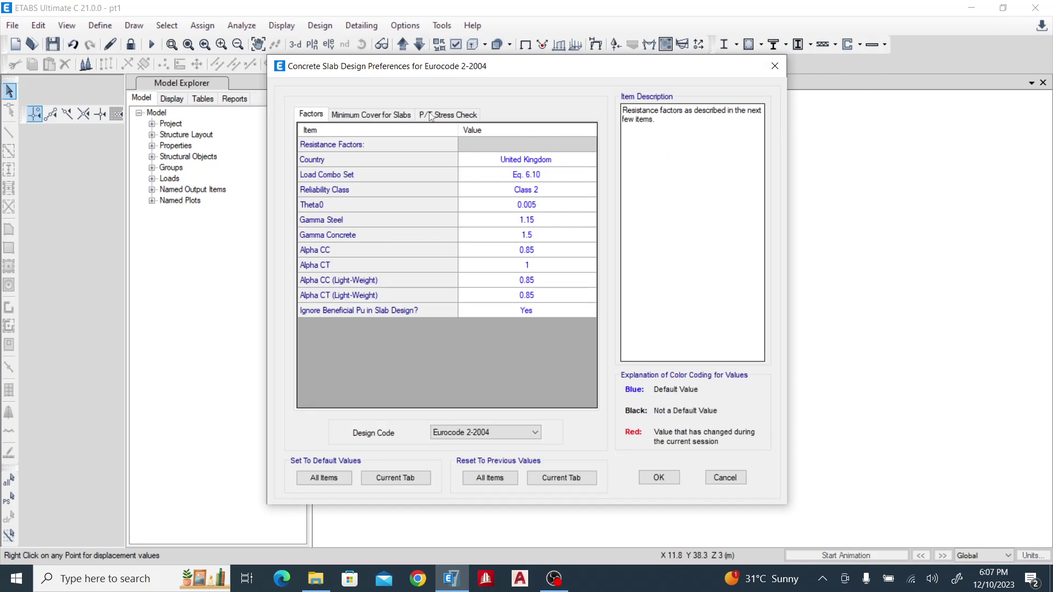
pyautogui.click(392, 115)
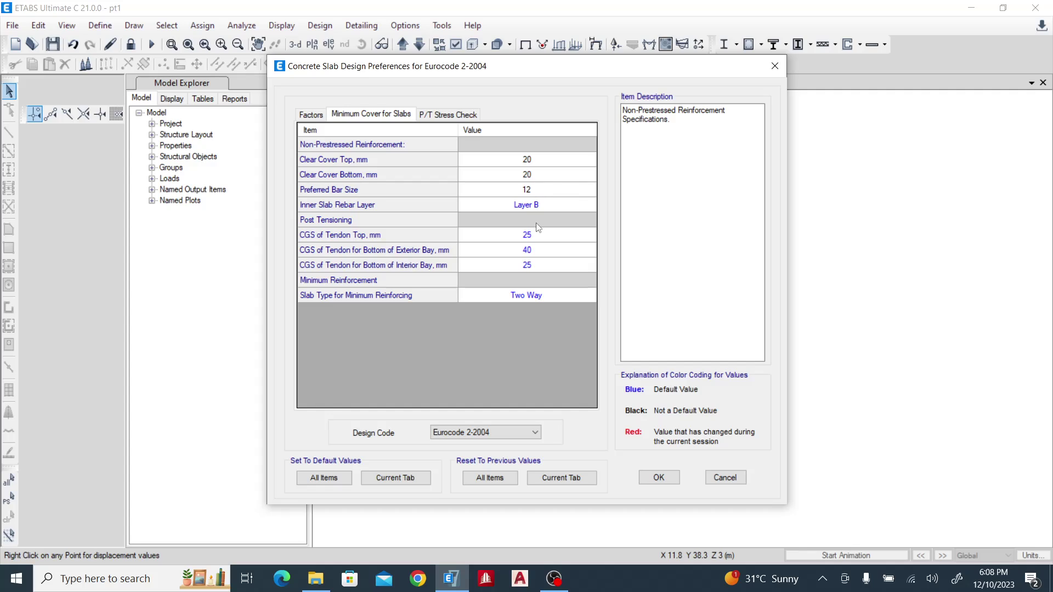
pyautogui.click(445, 115)
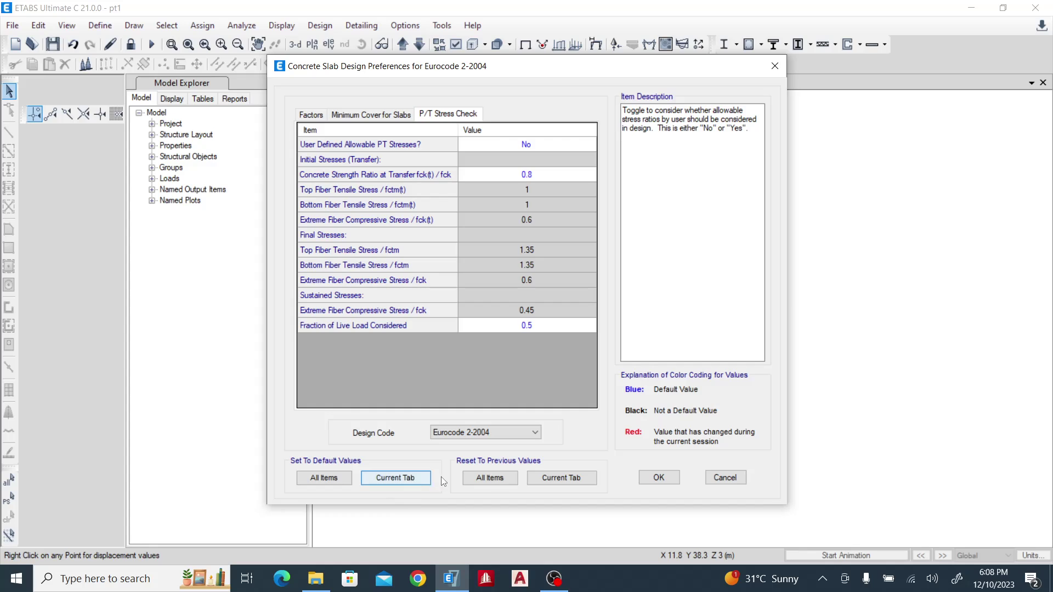
pyautogui.click(657, 477)
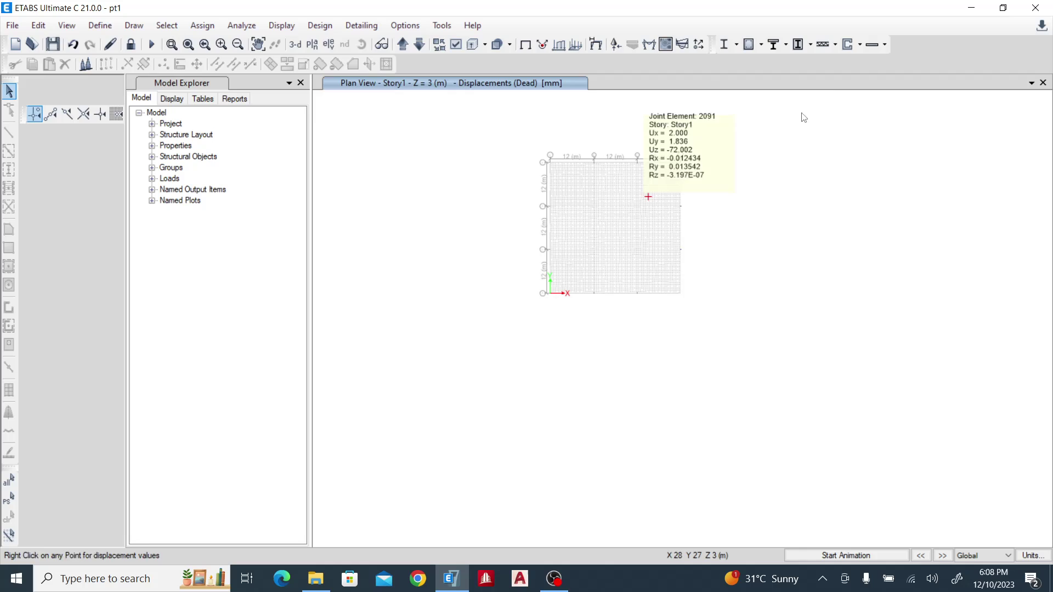
# Step: Run the concrete slab design and display strip-based enveloping flexural reinforcement for layers A and B as numbers of bars
pyautogui.click(873, 45)
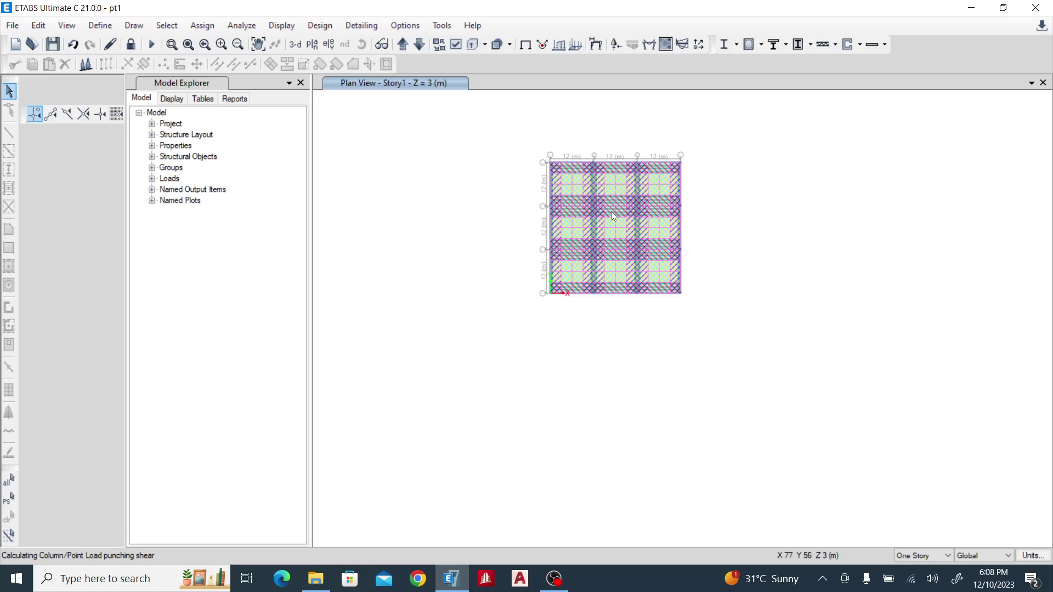
pyautogui.scroll(5, 603, 194)
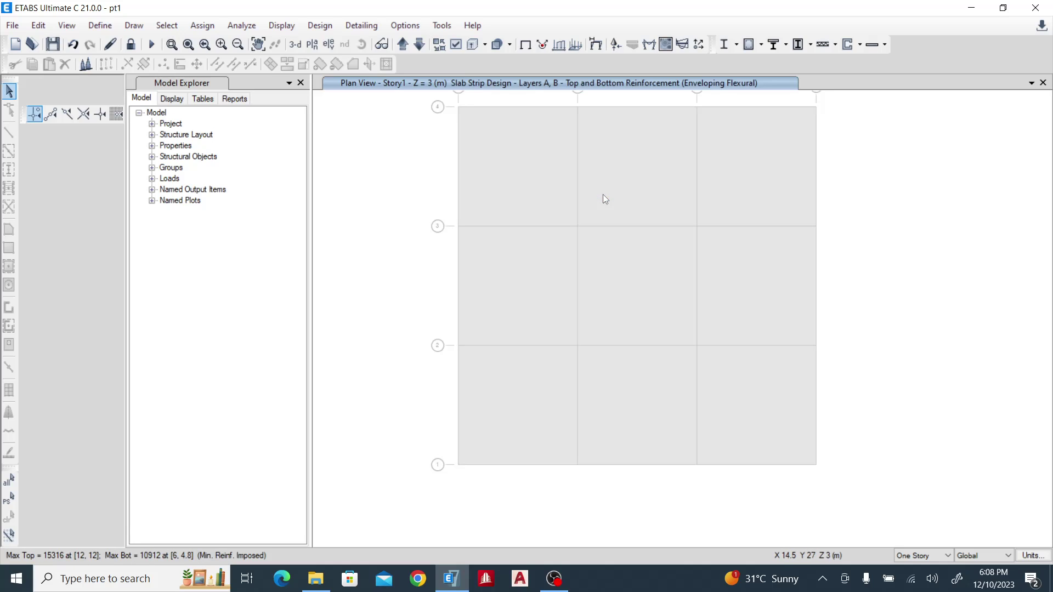
pyautogui.moveTo(620, 227); pyautogui.dragTo(604, 283, button='middle')
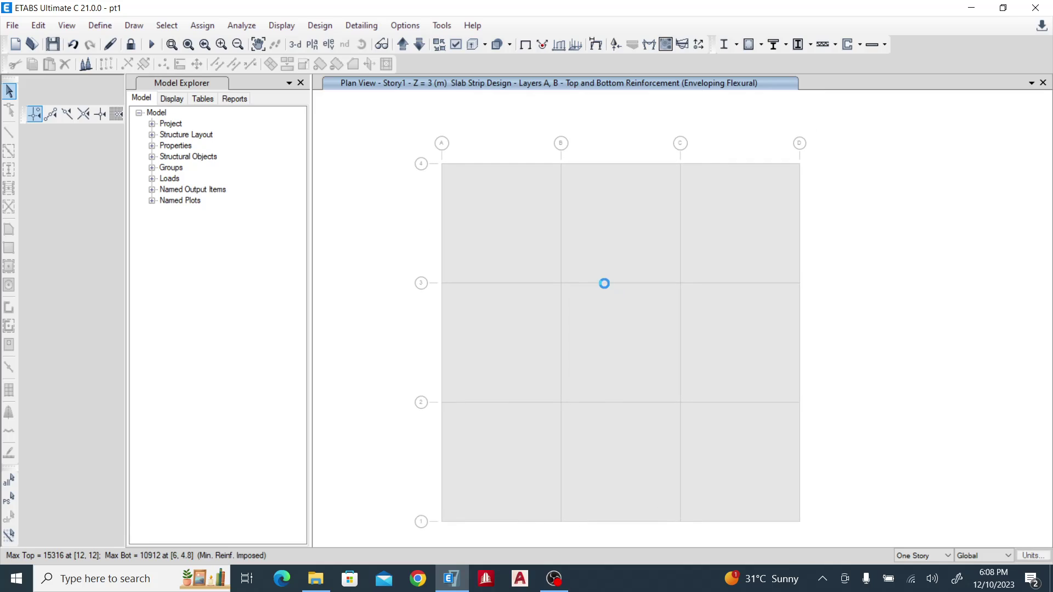
pyautogui.click(884, 44)
pyautogui.click(884, 184)
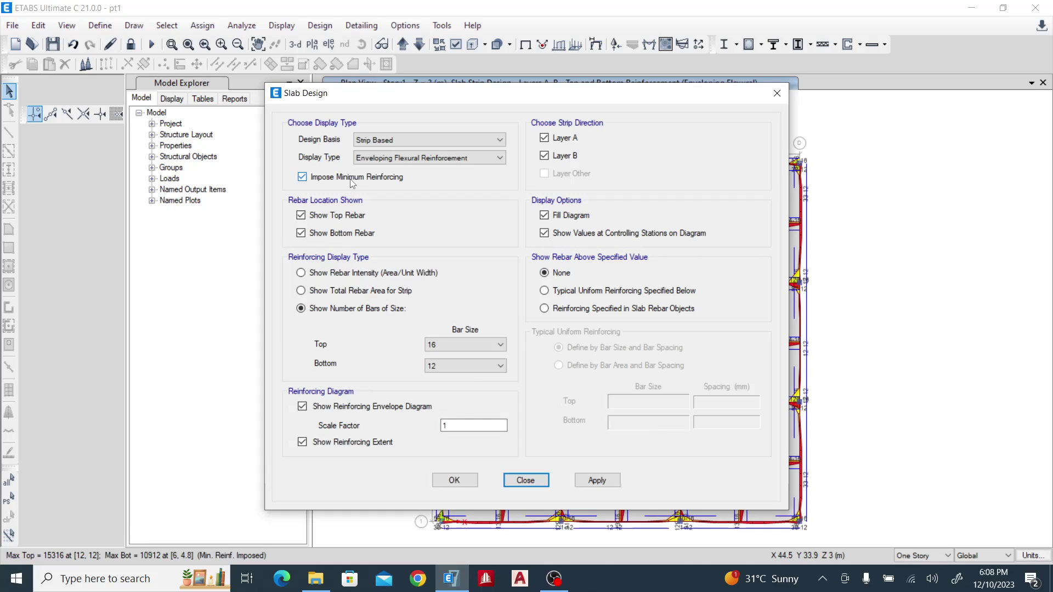
pyautogui.click(455, 481)
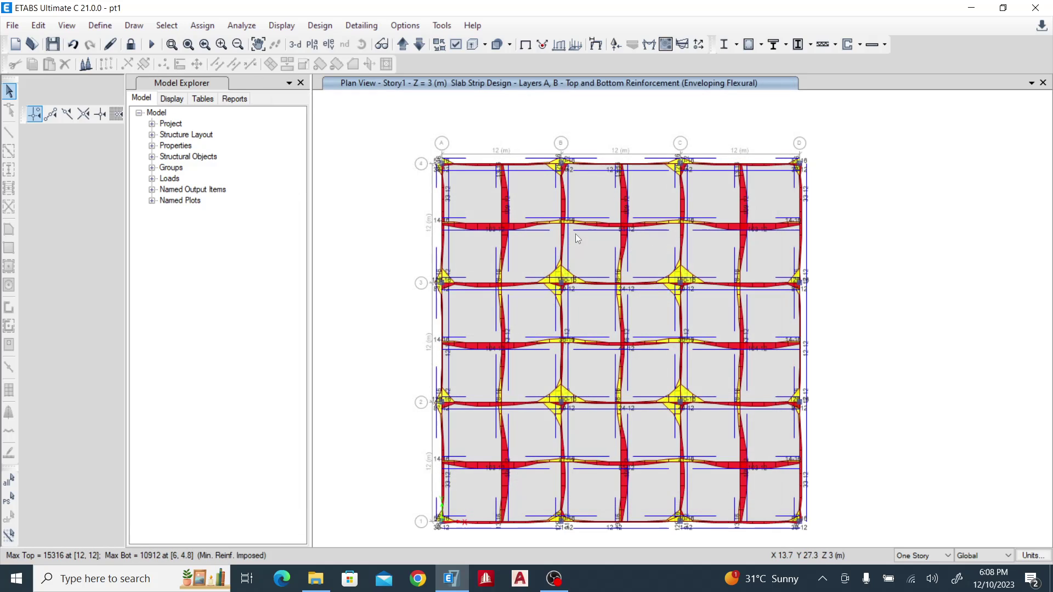
# Step: Examine the top and bottom strip reinforcement over the interior columns and the edge column at grid B-4 on Story1
pyautogui.scroll(3, 572, 282)
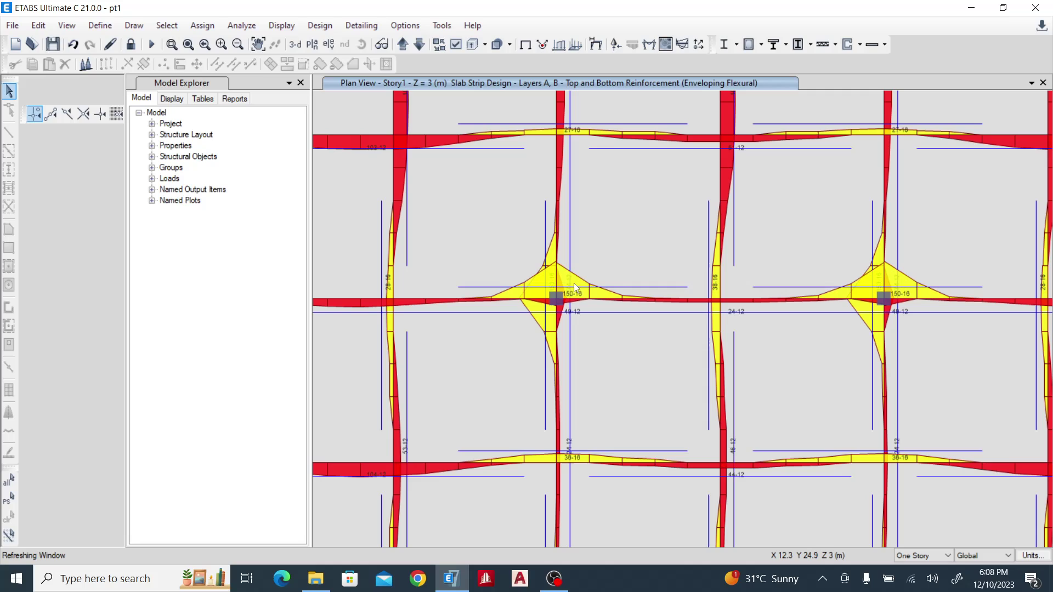
pyautogui.scroll(1, 565, 282)
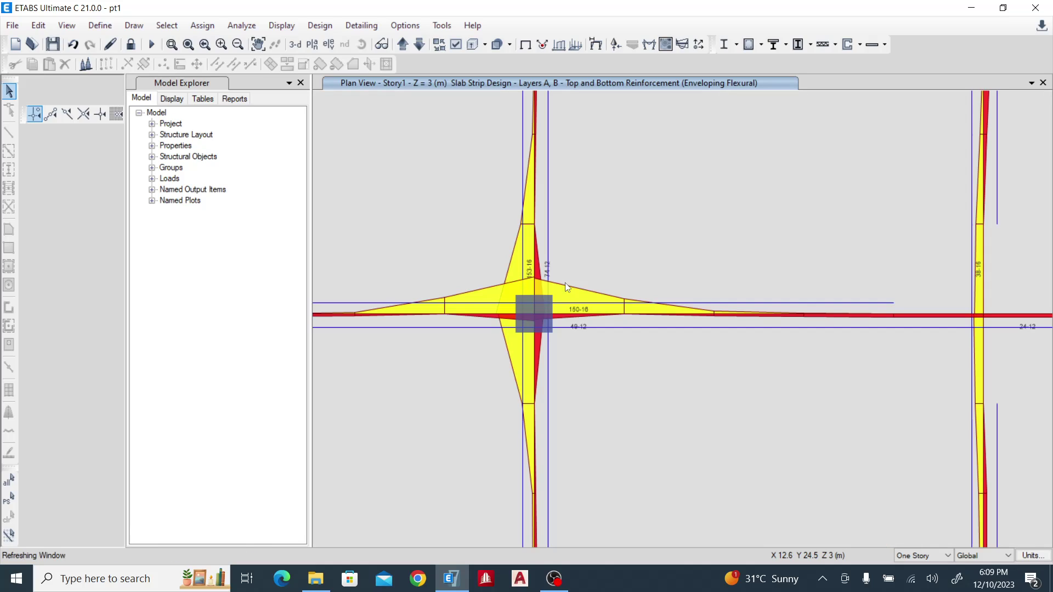
pyautogui.moveTo(534, 266)
pyautogui.scroll(-4, 535, 269)
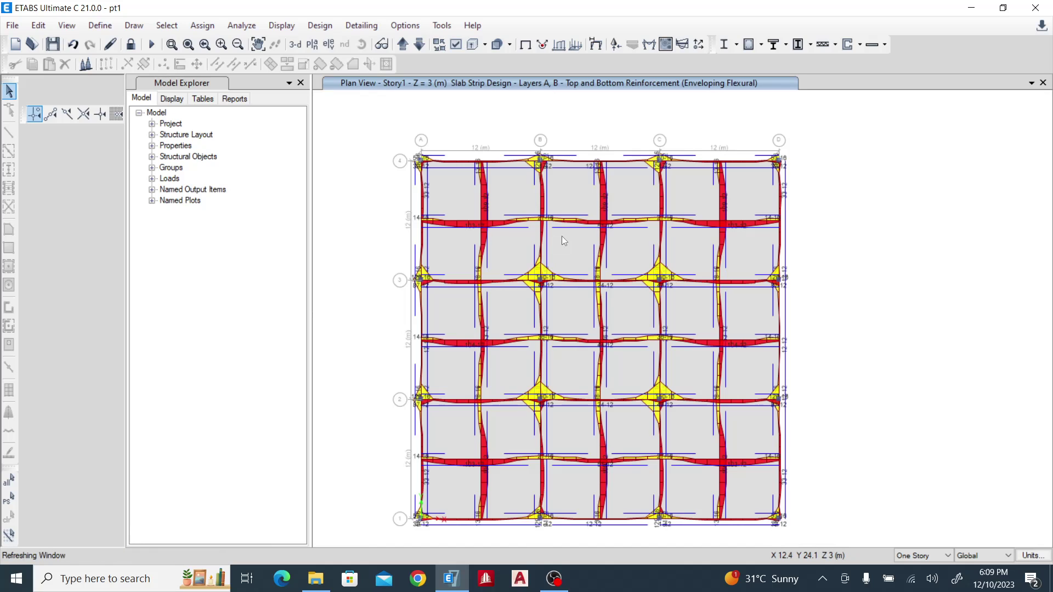
pyautogui.scroll(3, 541, 155)
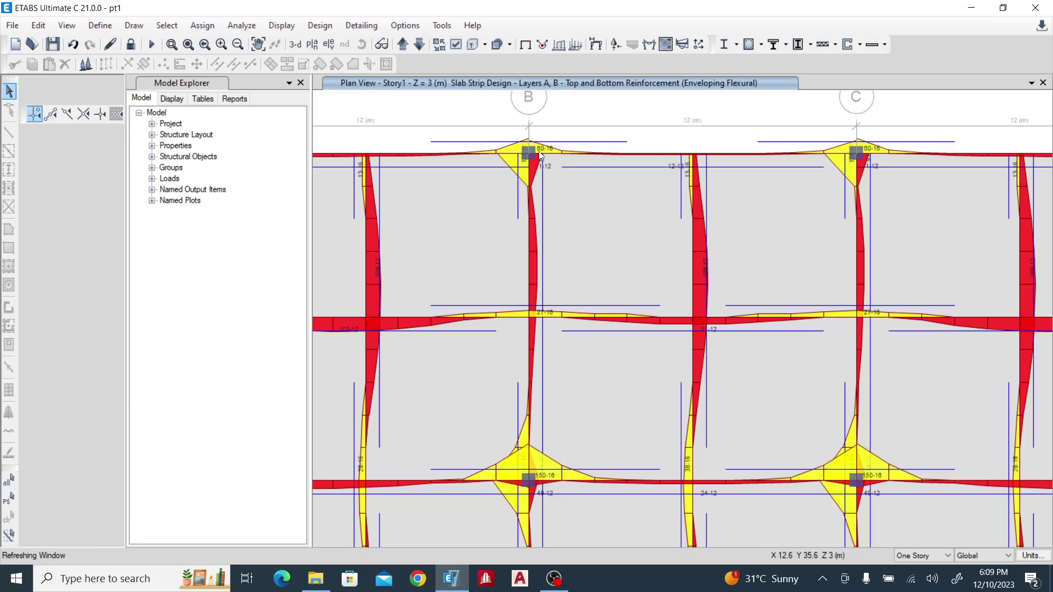
pyautogui.scroll(2, 541, 151)
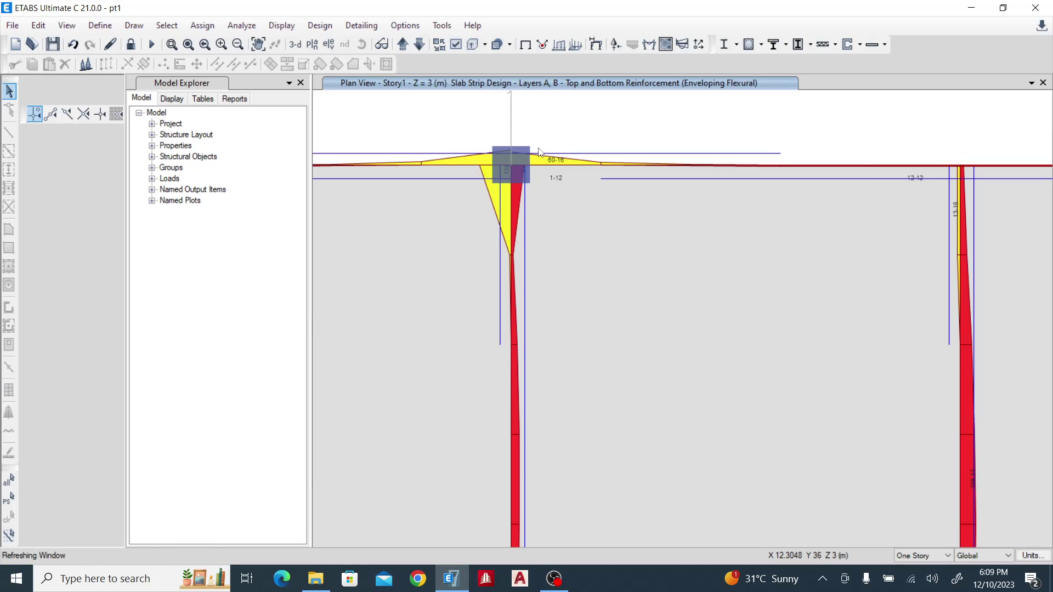
pyautogui.scroll(-5, 503, 174)
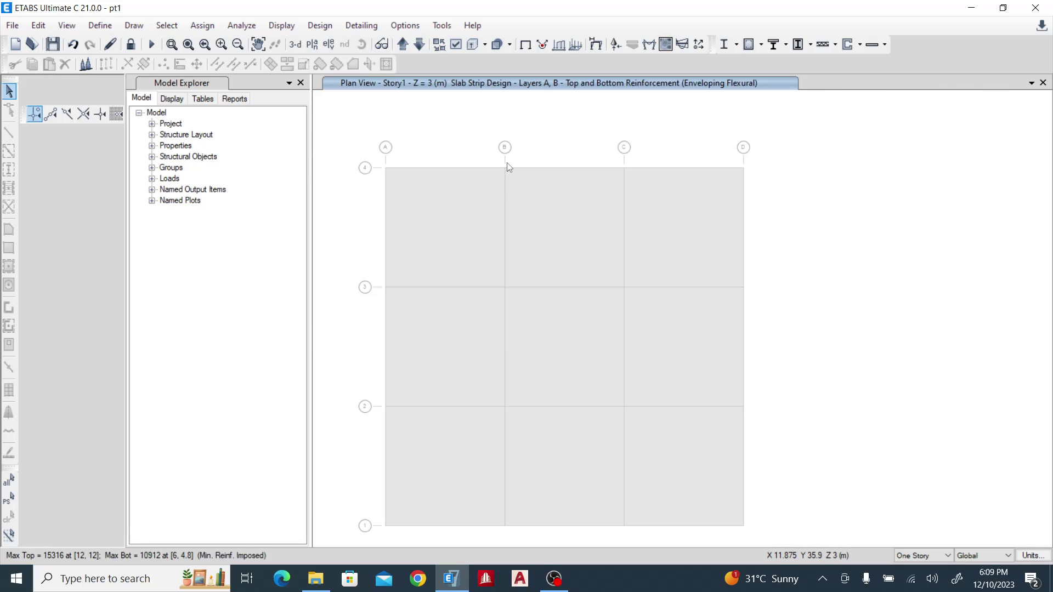
pyautogui.scroll(3, 627, 407)
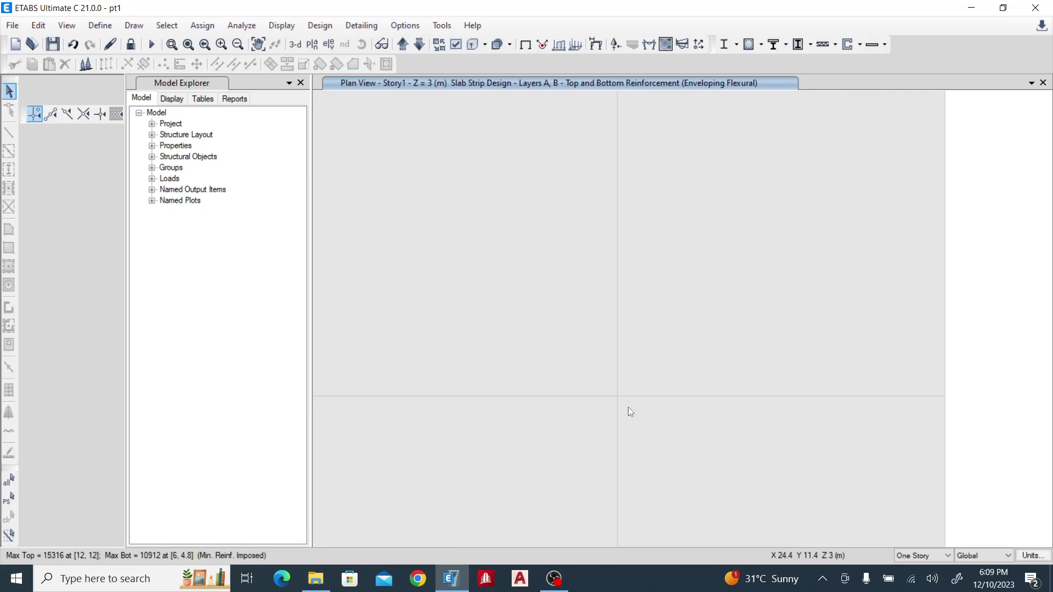
pyautogui.scroll(2, 624, 392)
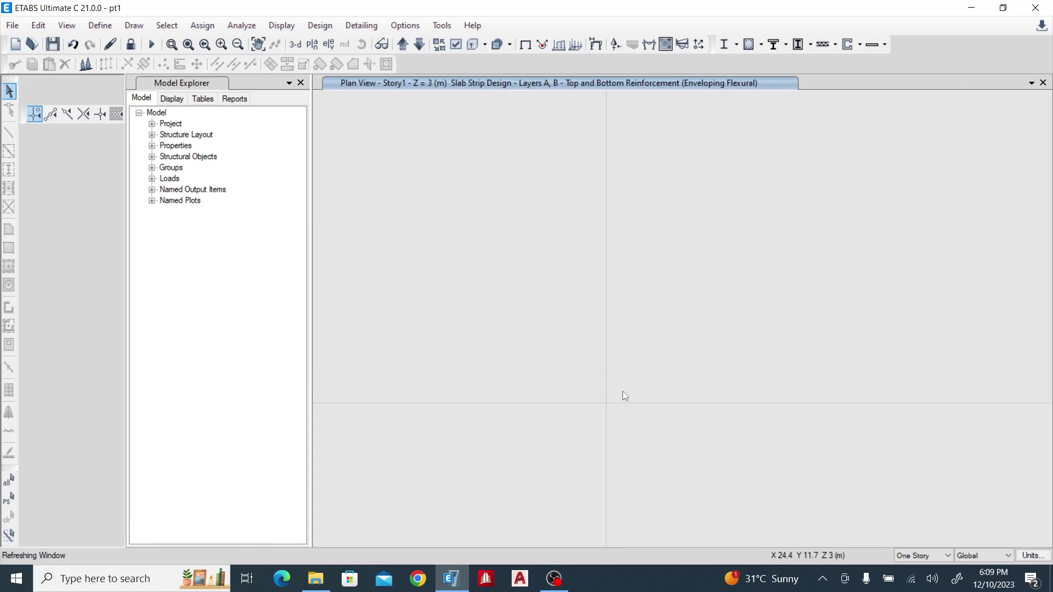
pyautogui.scroll(-5, 614, 336)
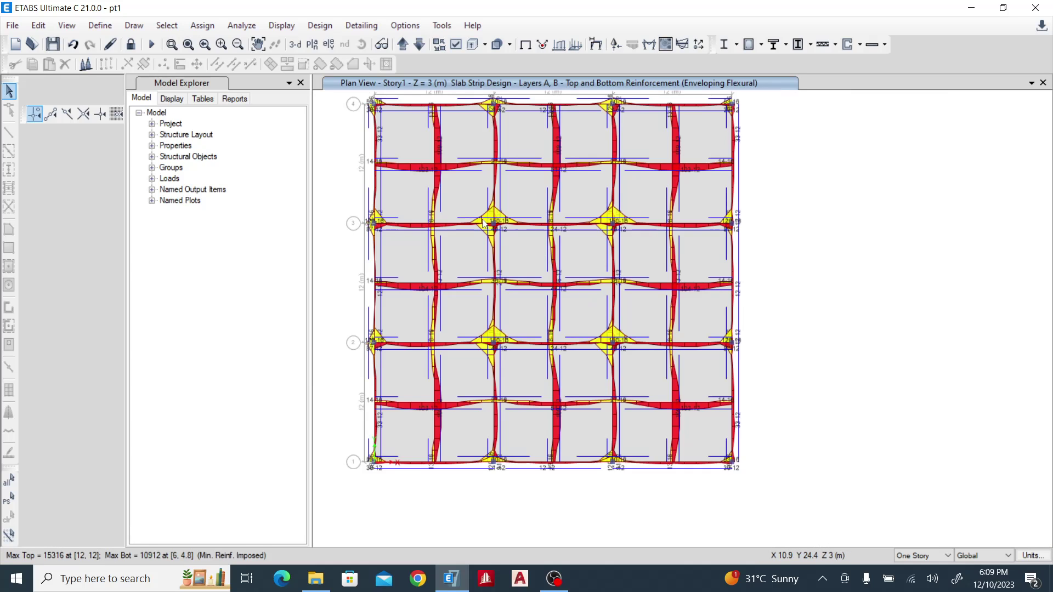
pyautogui.moveTo(495, 218)
pyautogui.moveTo(591, 226)
pyautogui.click(565, 580)
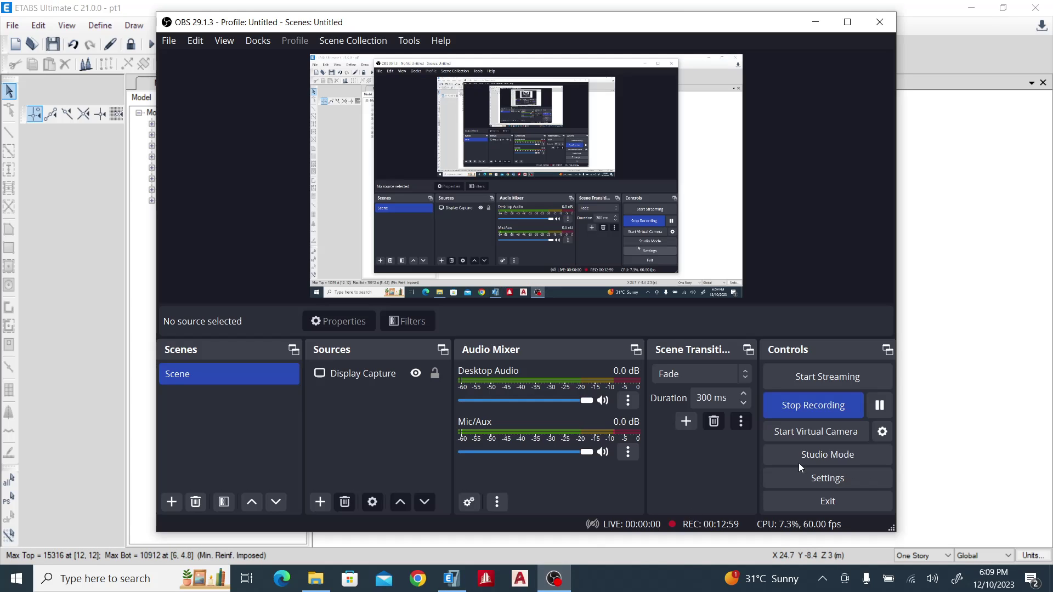